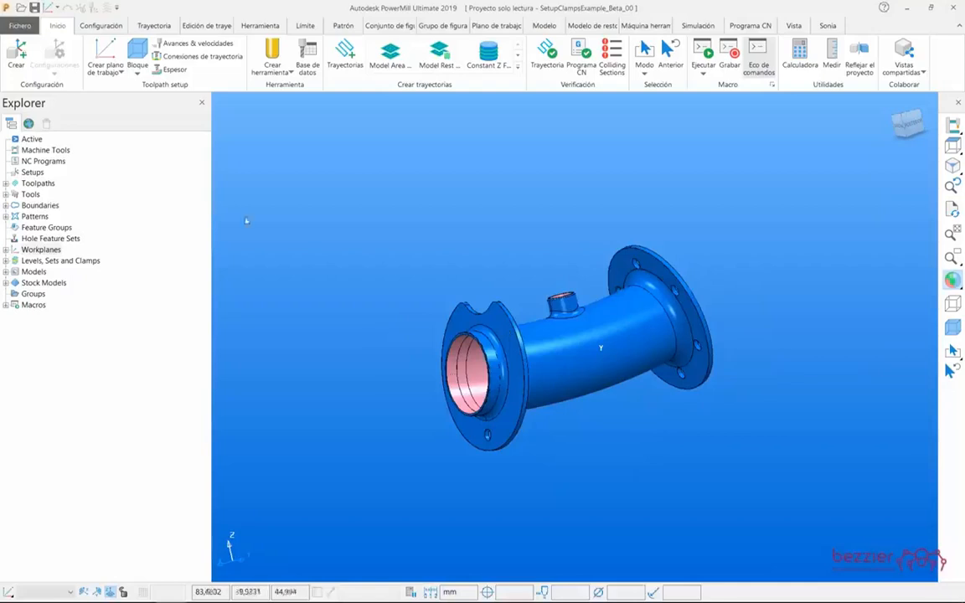
Step: Expand the models and the levels, sets and clamps lists, and display the work-holding level
left_click(5, 272)
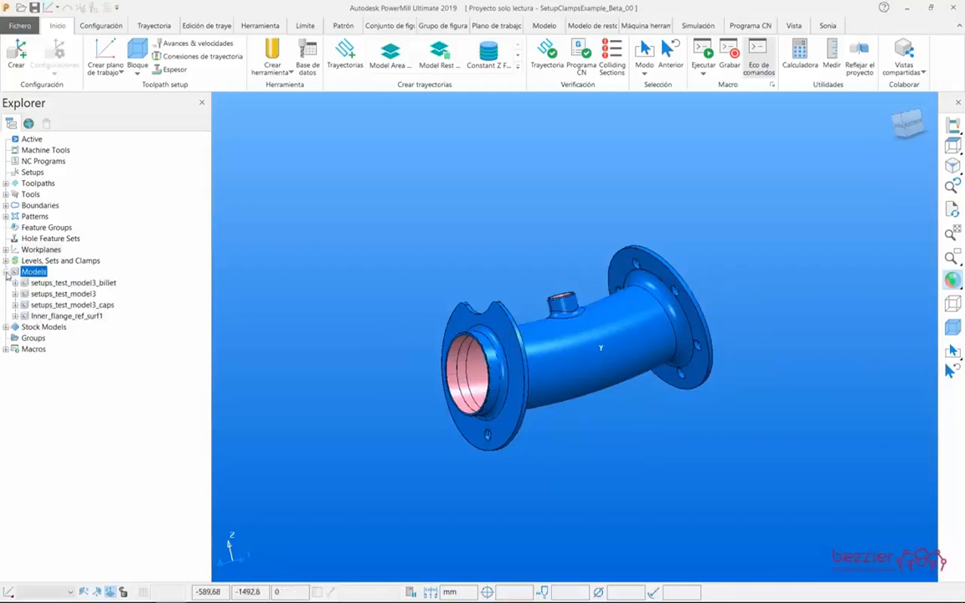
left_click(6, 261)
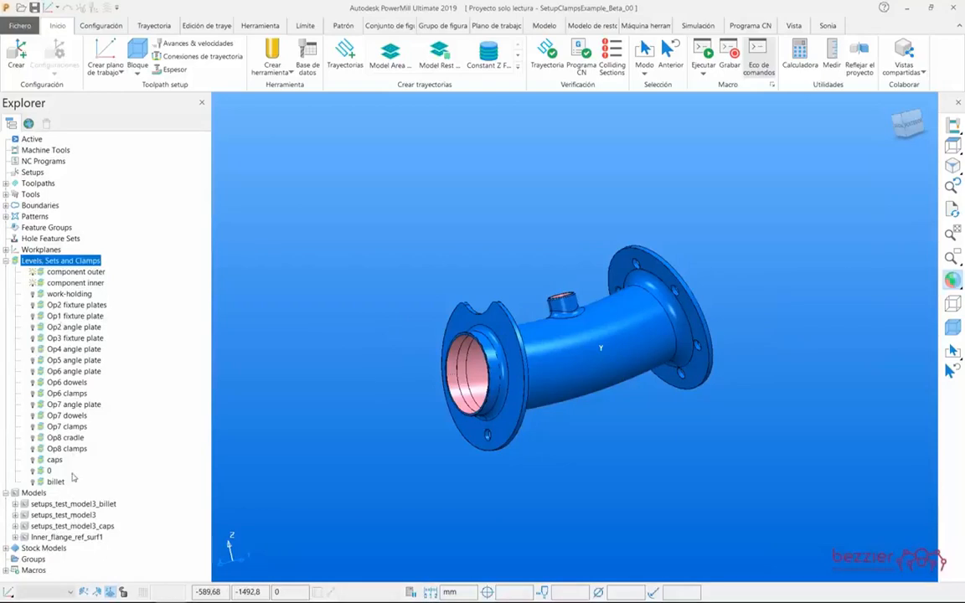
left_click(34, 295)
middle_click_drag(662, 372, 617, 452)
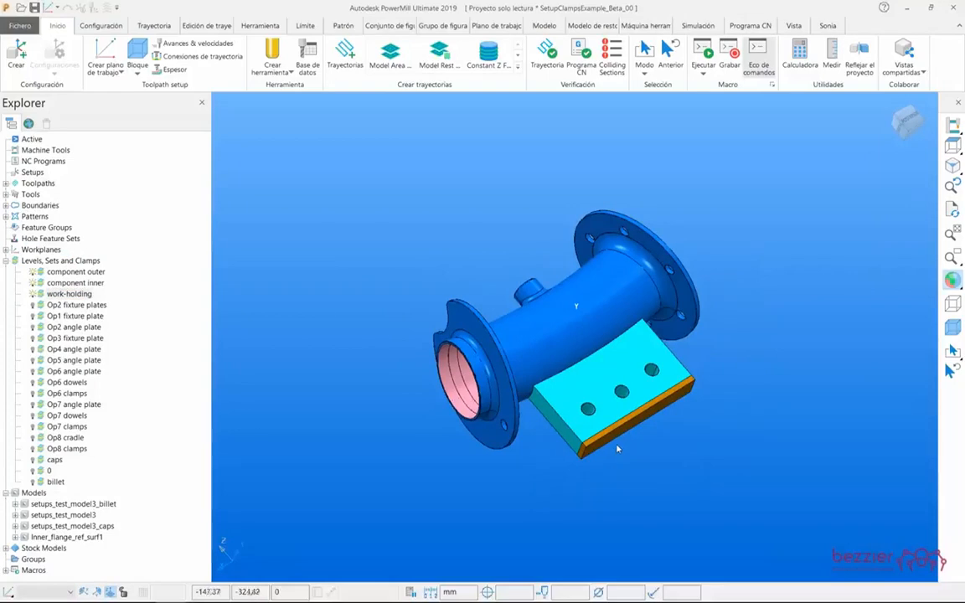
mouse_move(614, 452)
middle_mouse_down()
mouse_move(546, 356)
mouse_move(830, 344)
mouse_move(637, 335)
mouse_move(587, 352)
mouse_move(497, 315)
mouse_move(612, 432)
middle_mouse_up()
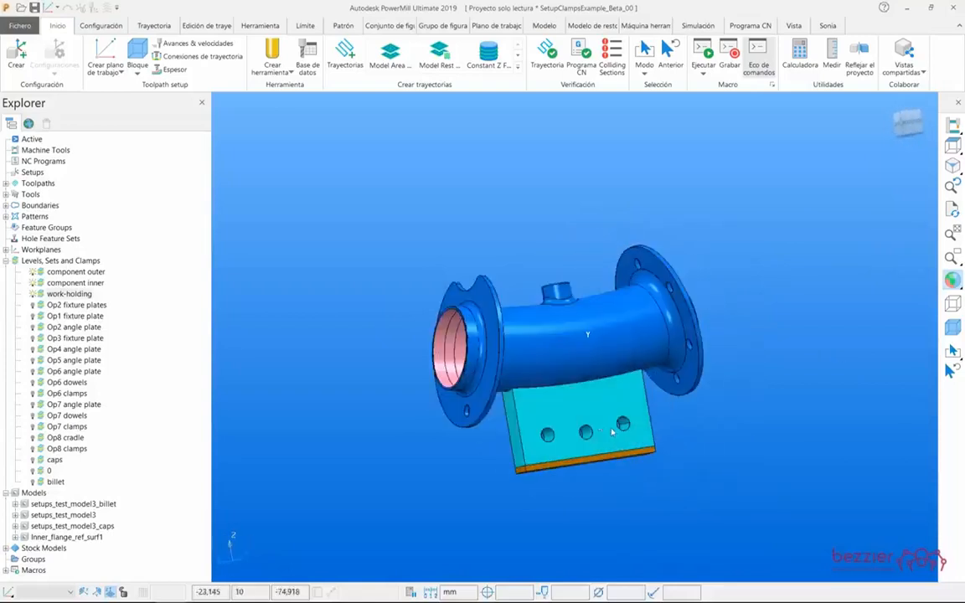
Step: Display the billet level around the component and inspect it from another angle
left_click(32, 483)
middle_click_drag(457, 339, 753, 218)
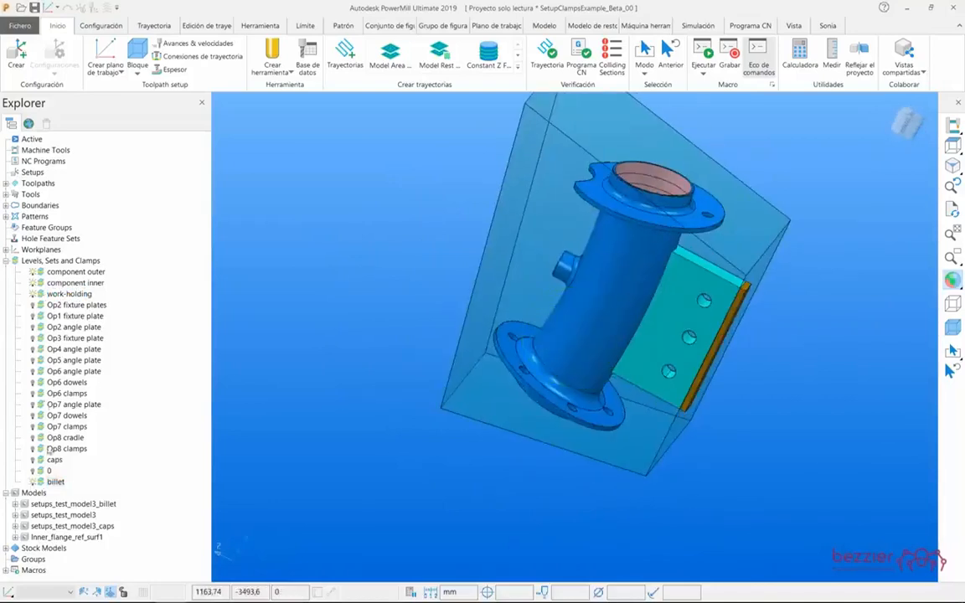
scroll(644, 299, "down", 2)
middle_click_drag(643, 299, 652, 278)
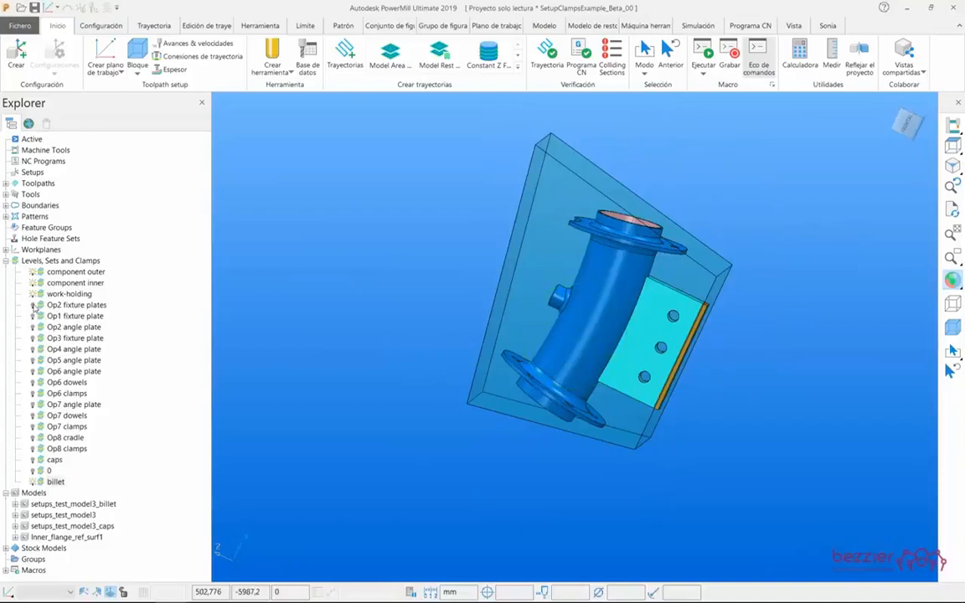
Step: Move the Op1 fixture plate level above Op2 fixture plates and display it
left_click(34, 307)
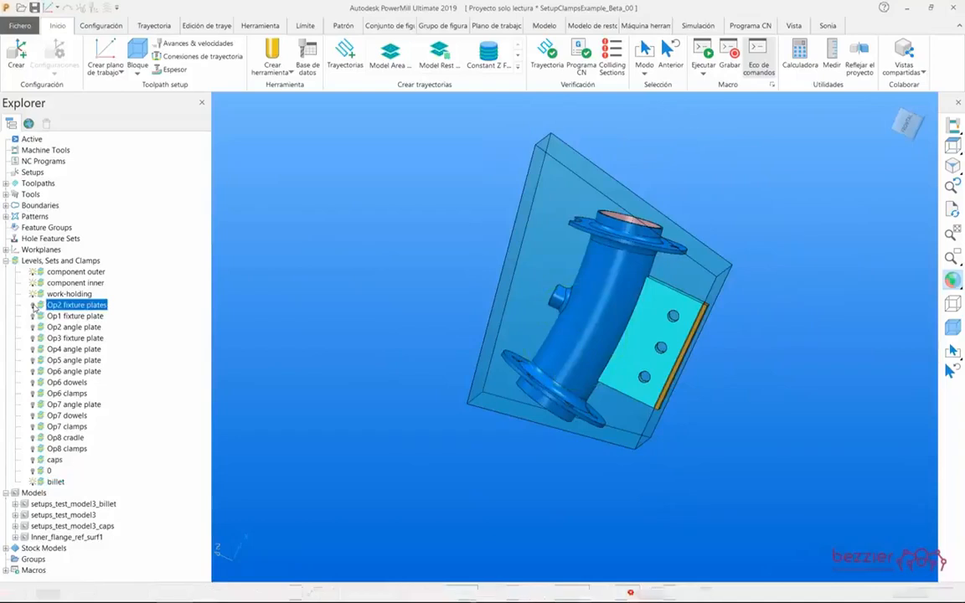
left_click(34, 307)
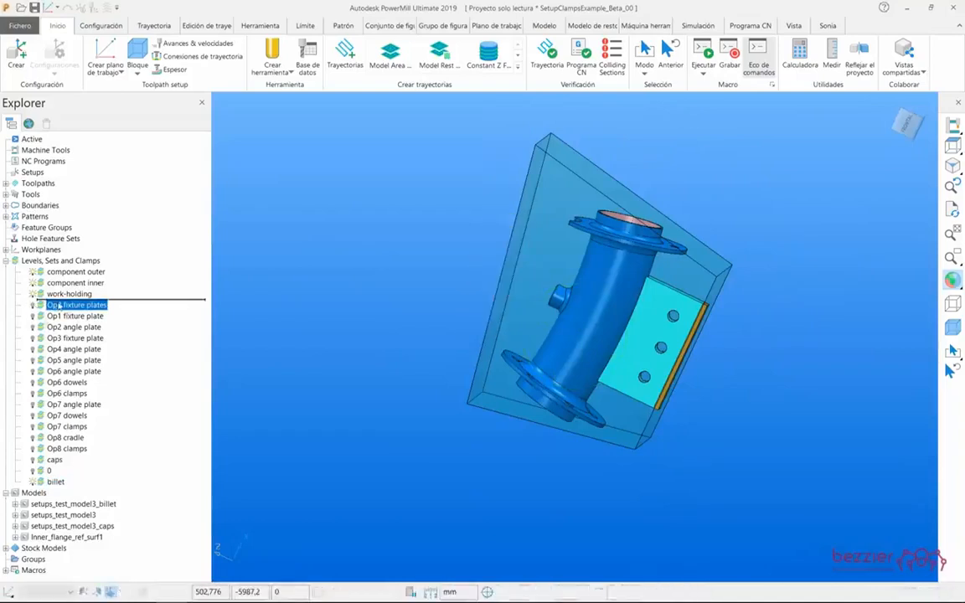
left_click(34, 305)
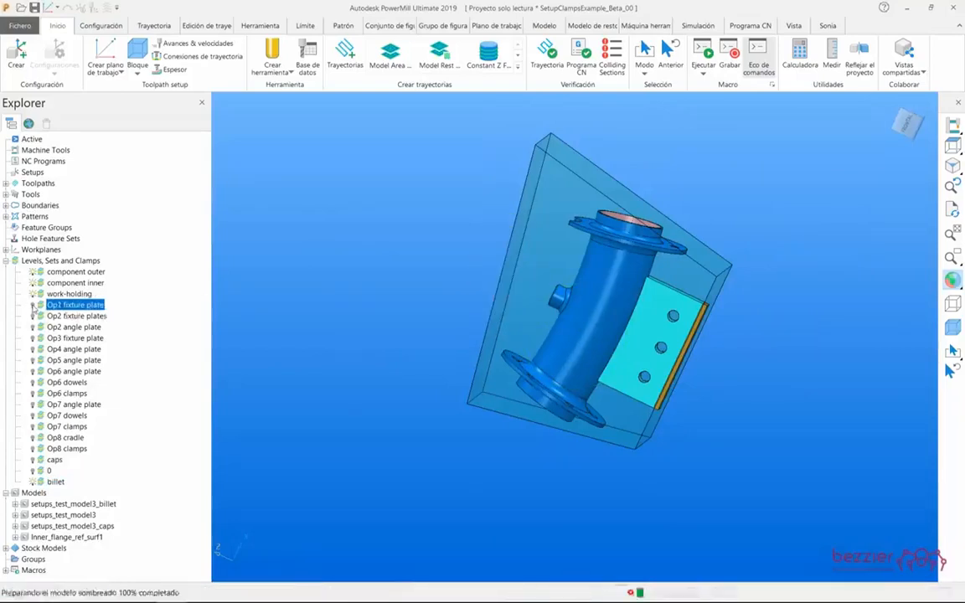
middle_click_drag(693, 211, 520, 364)
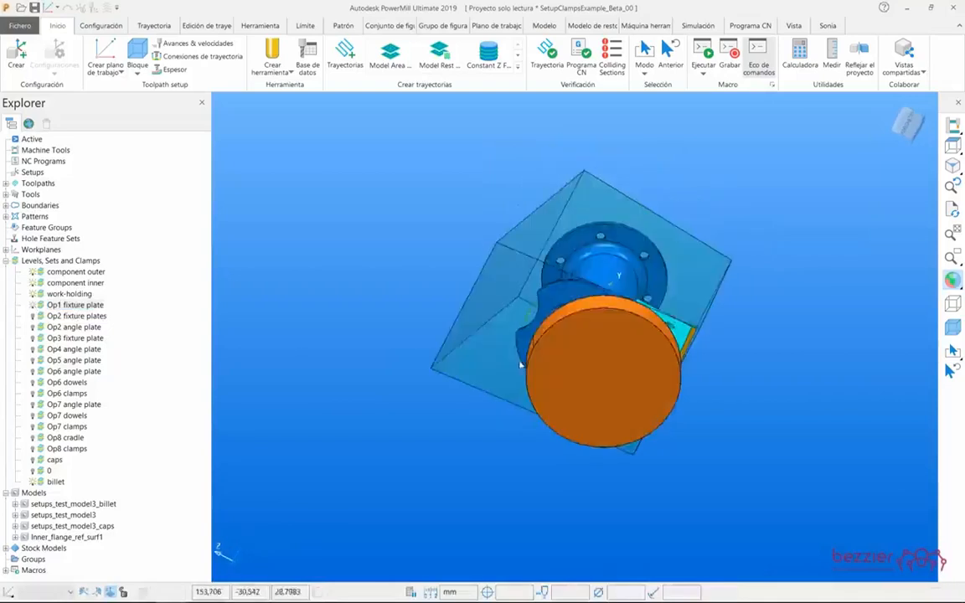
middle_click_drag(582, 289, 545, 410)
Step: Activate the Op1 workplane and view the component side-on in that orientation
left_click(6, 249)
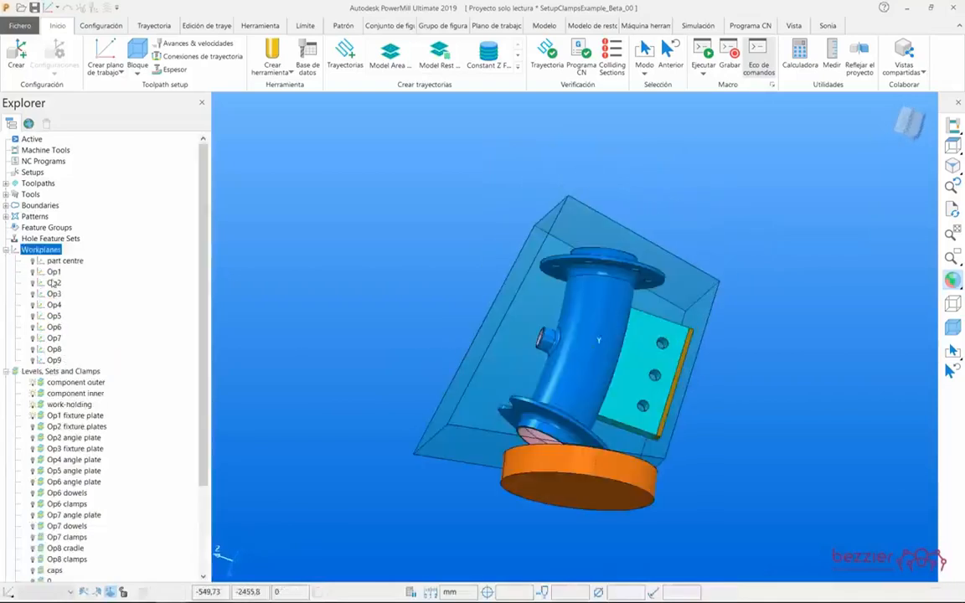
left_click(43, 272)
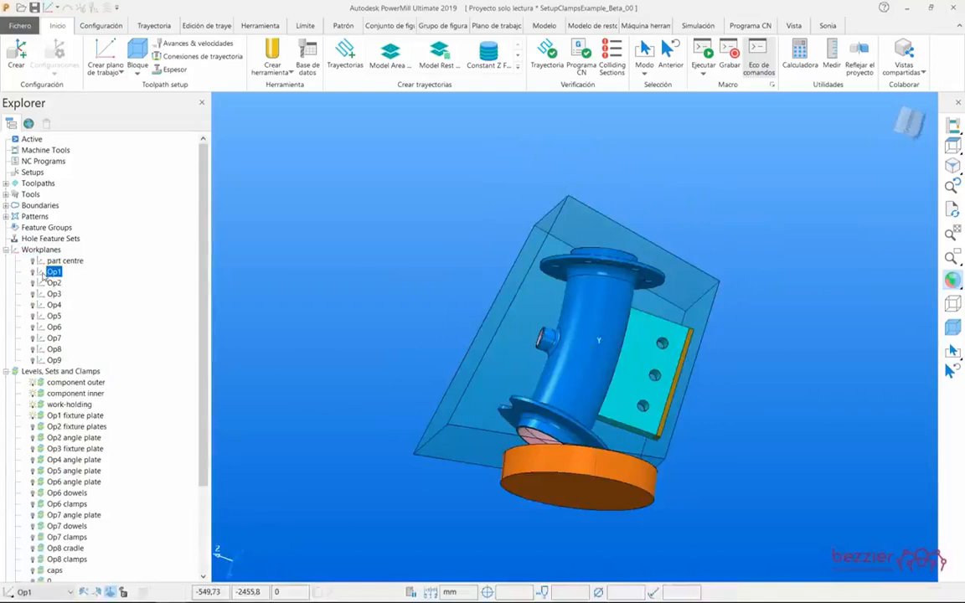
double_click(50, 273)
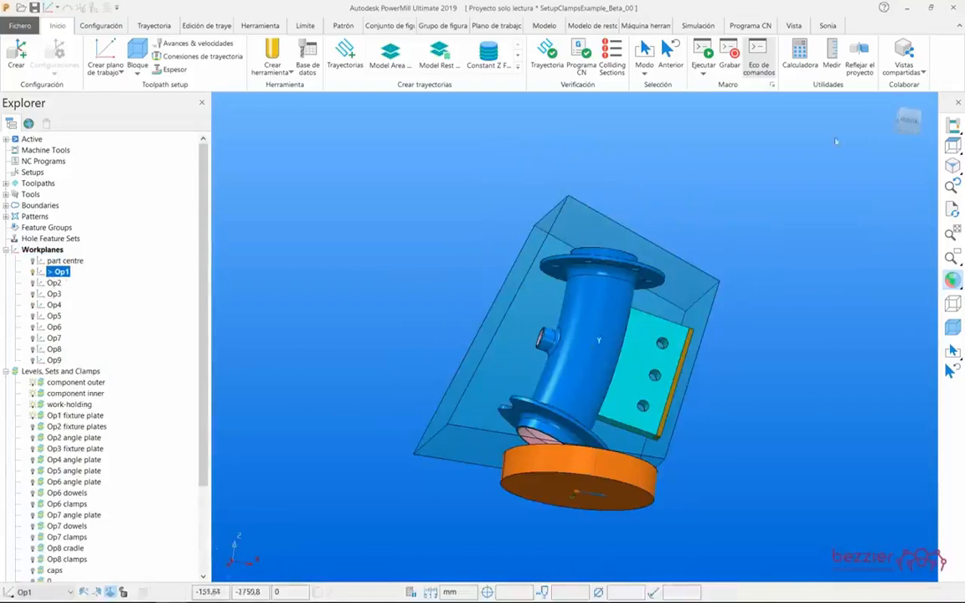
left_click(911, 121)
scroll(661, 340, "down", 2)
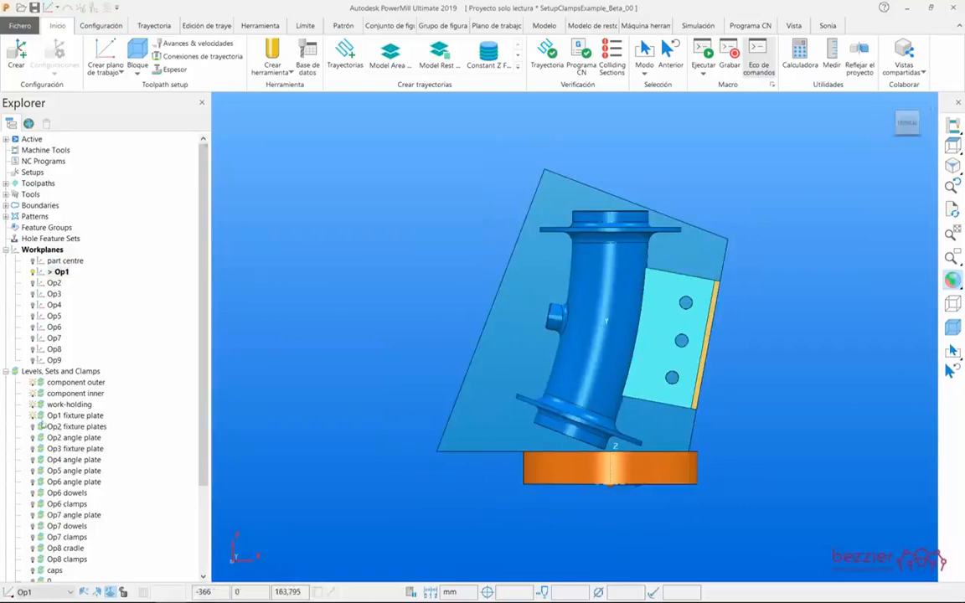
Step: Activate the Op2 workplane and display the Op2 fixture plates and Op2 angle plate levels
left_click(35, 284)
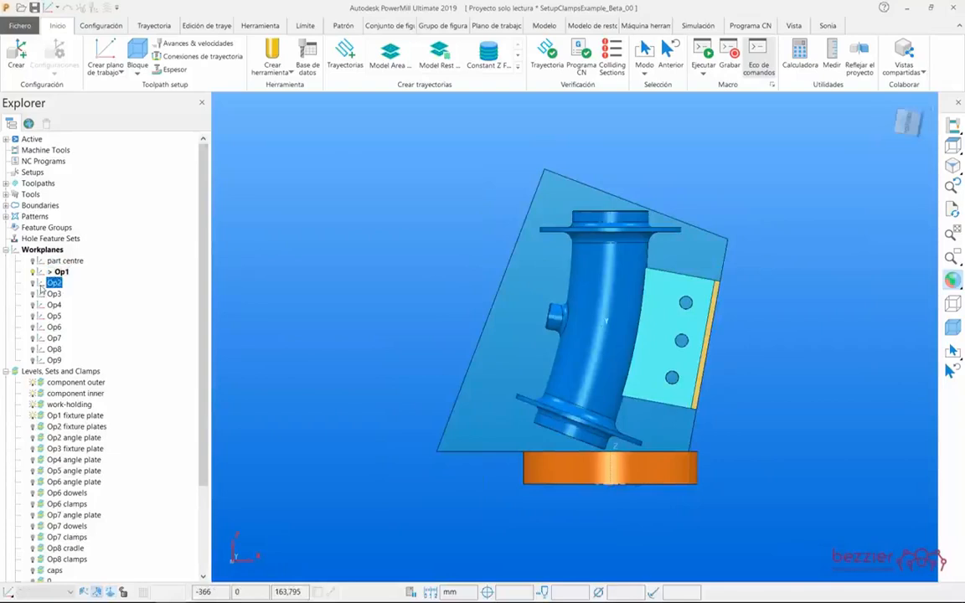
left_click(34, 427)
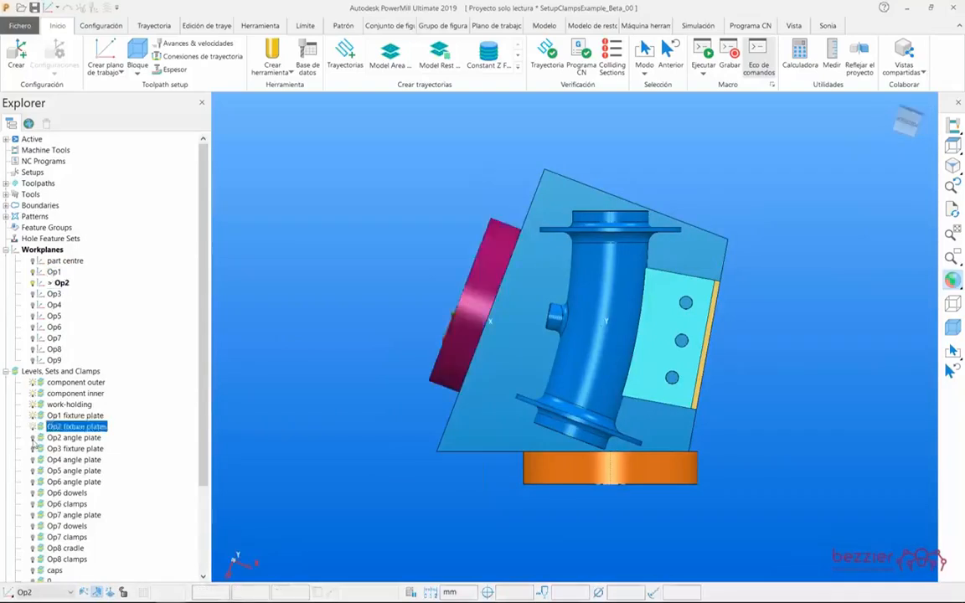
left_click(34, 438)
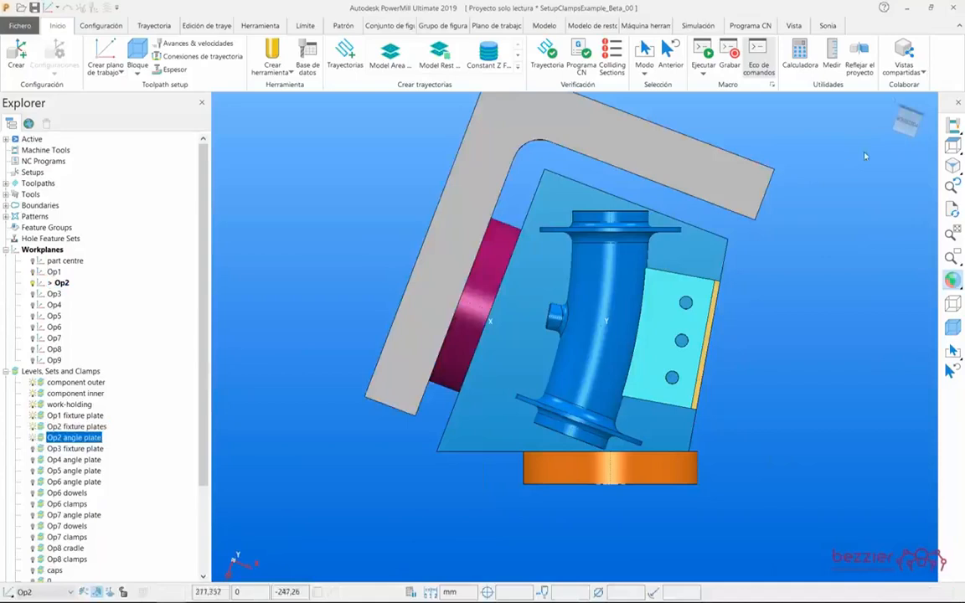
left_click(893, 134)
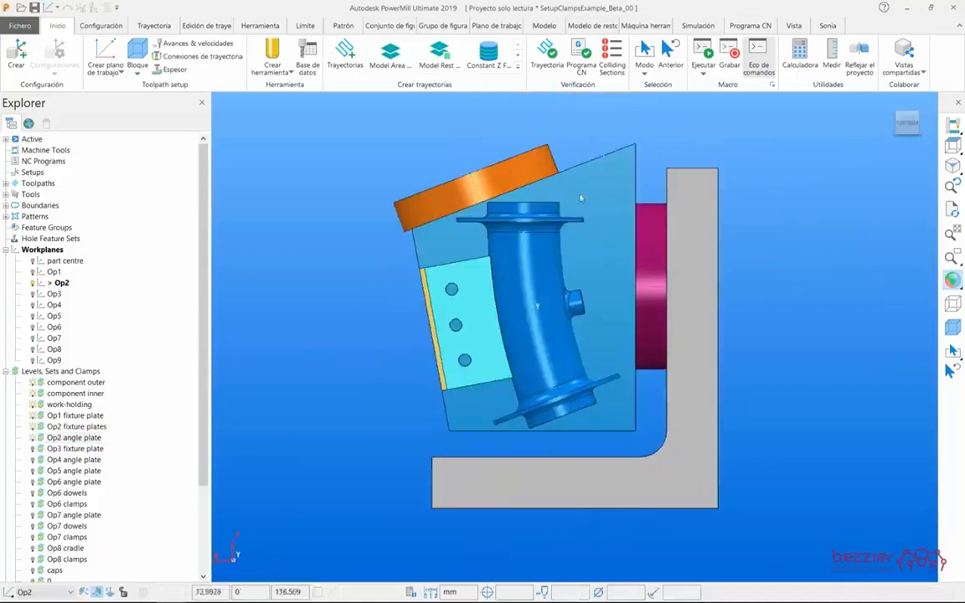
Step: Display the Op3 fixture plate level and activate the Op3 workplane, viewing the assembly from the rear
left_click(34, 449)
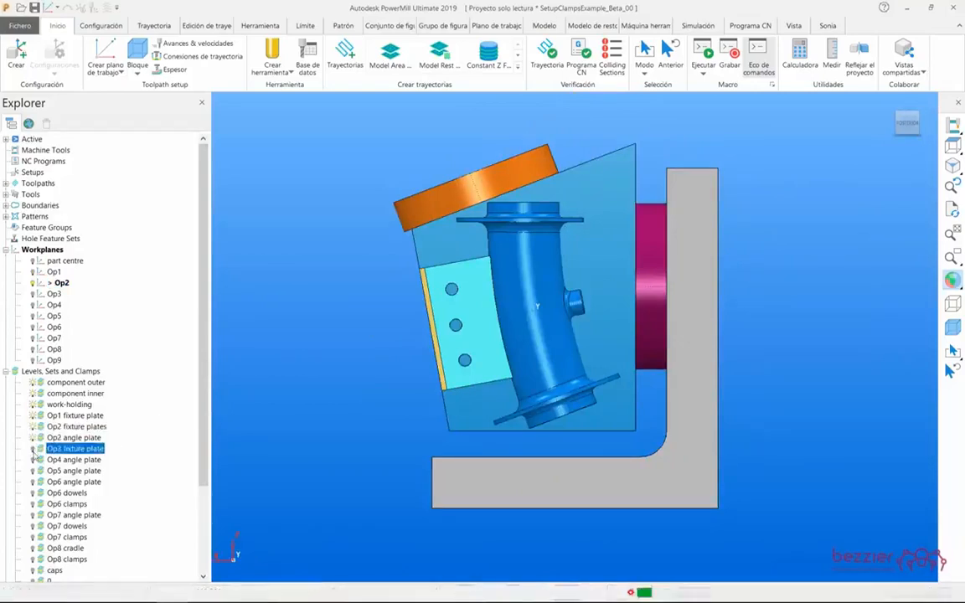
left_click(42, 295)
double_click(42, 297)
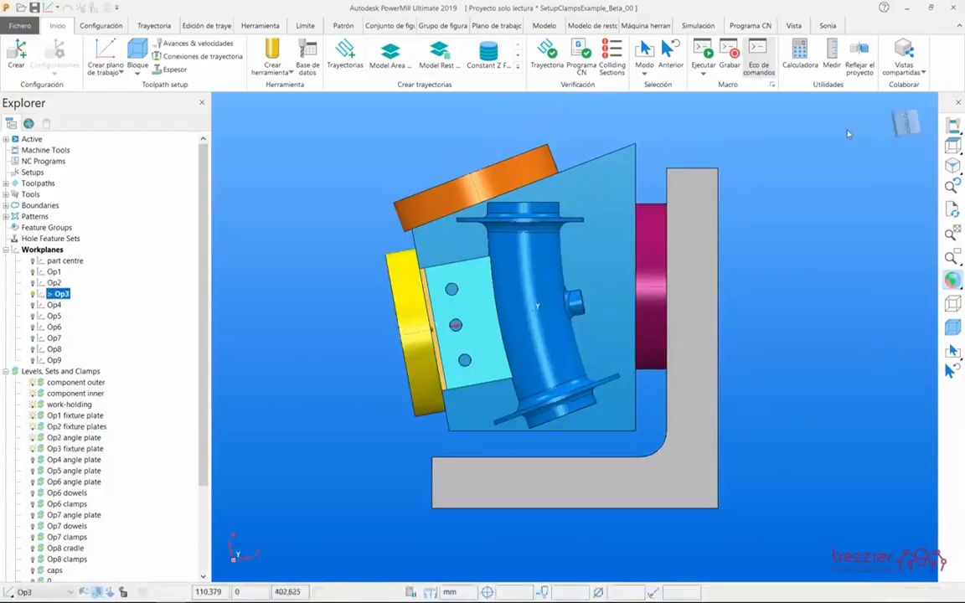
left_click(897, 127)
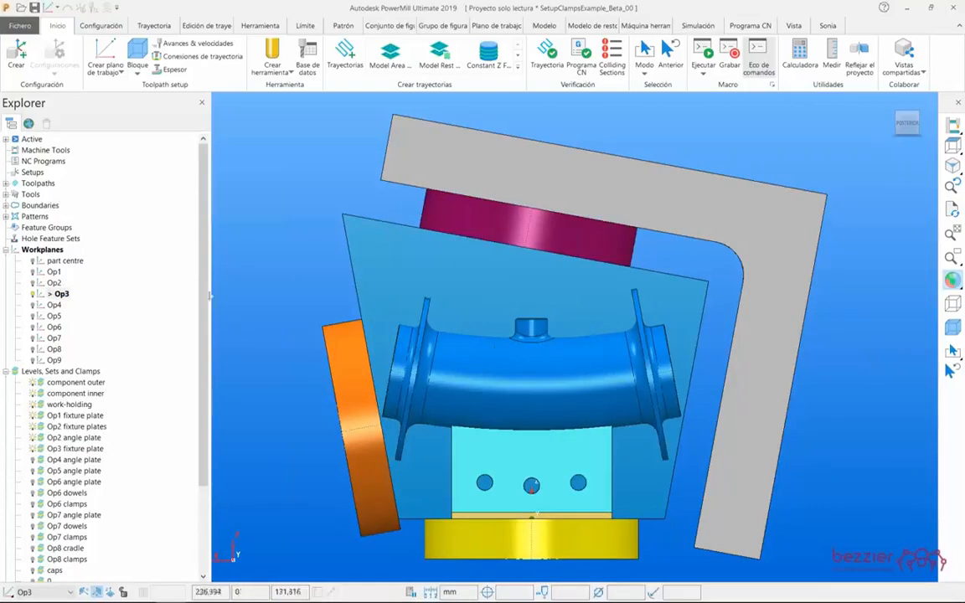
scroll(494, 306, "down", 1)
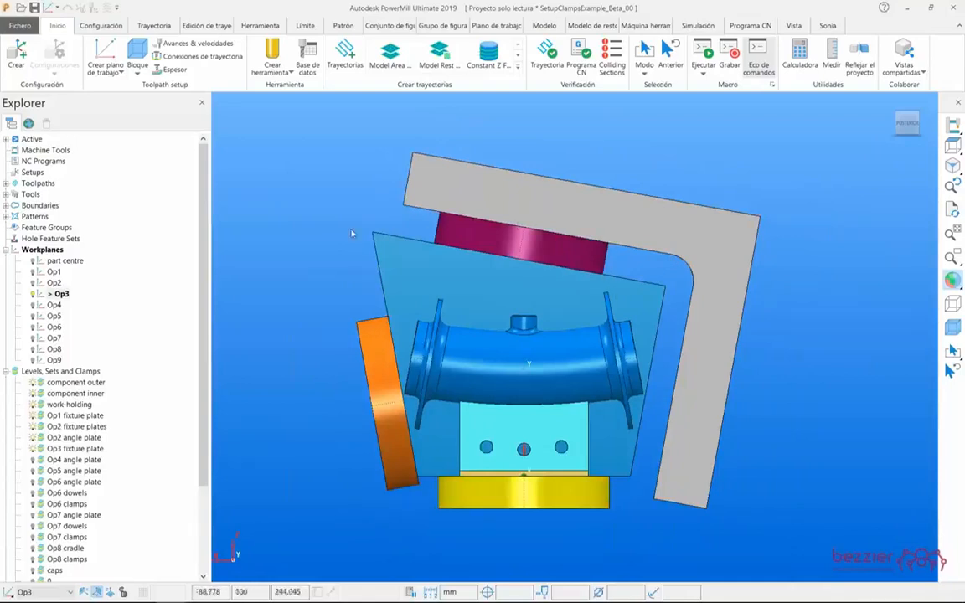
Step: Display the Op4 angle plate level and widen the Explorer pane
left_click(33, 460)
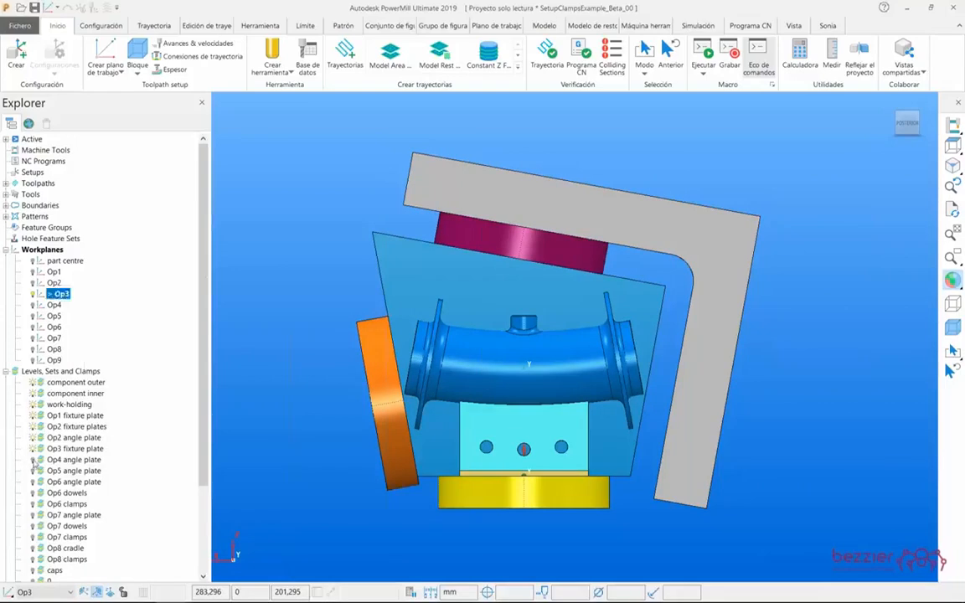
scroll(358, 344, "down", 3)
middle_click_drag(466, 320, 510, 360)
scroll(507, 358, "up", 3)
scroll(63, 446, "down", 1)
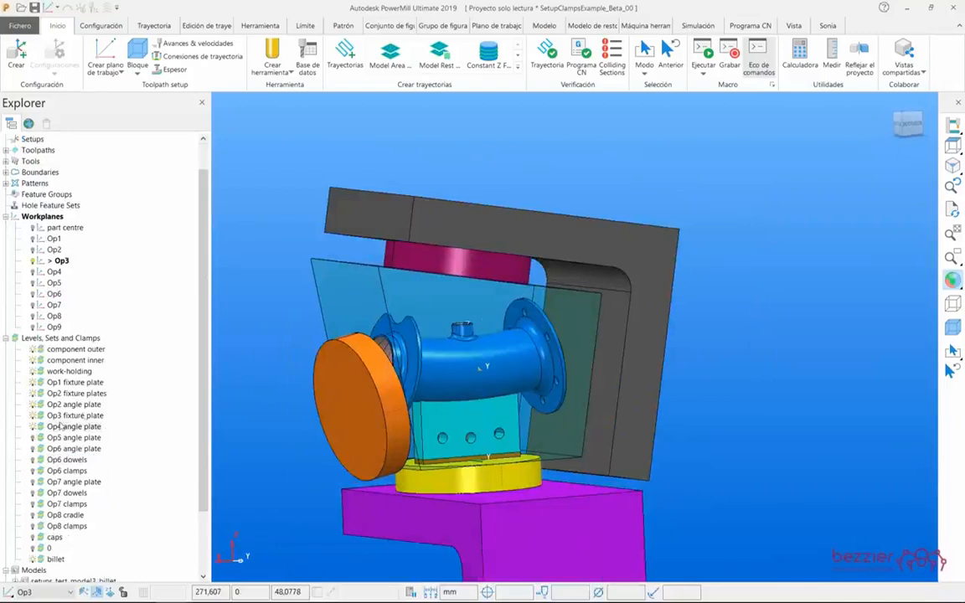
left_click_drag(198, 343, 274, 337)
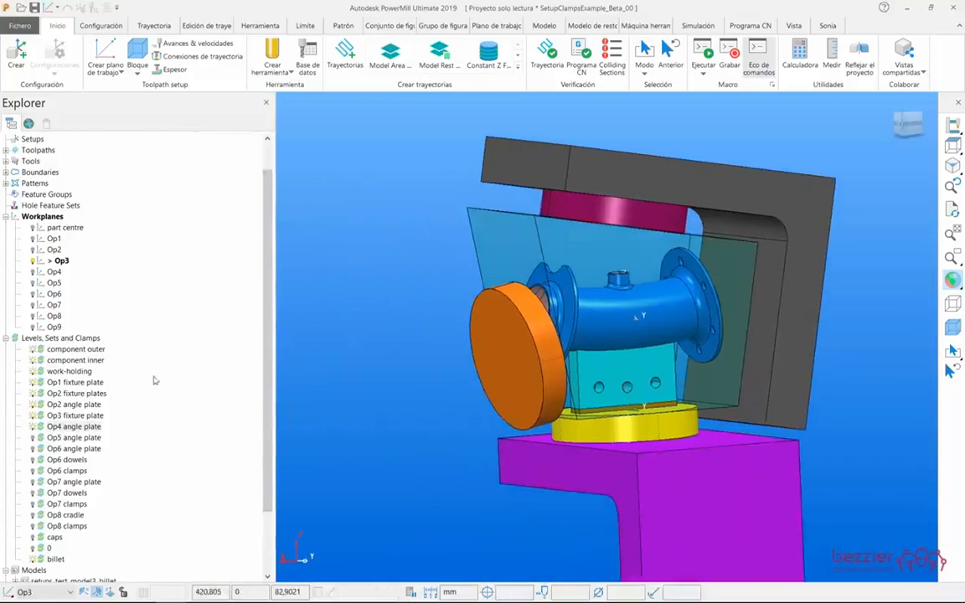
Step: Hide all the displayed fixture plate and angle plate levels from Op1 to Op4
left_click(33, 393)
left_click_drag(31, 412, 33, 410)
left_click(33, 426)
left_click(32, 416)
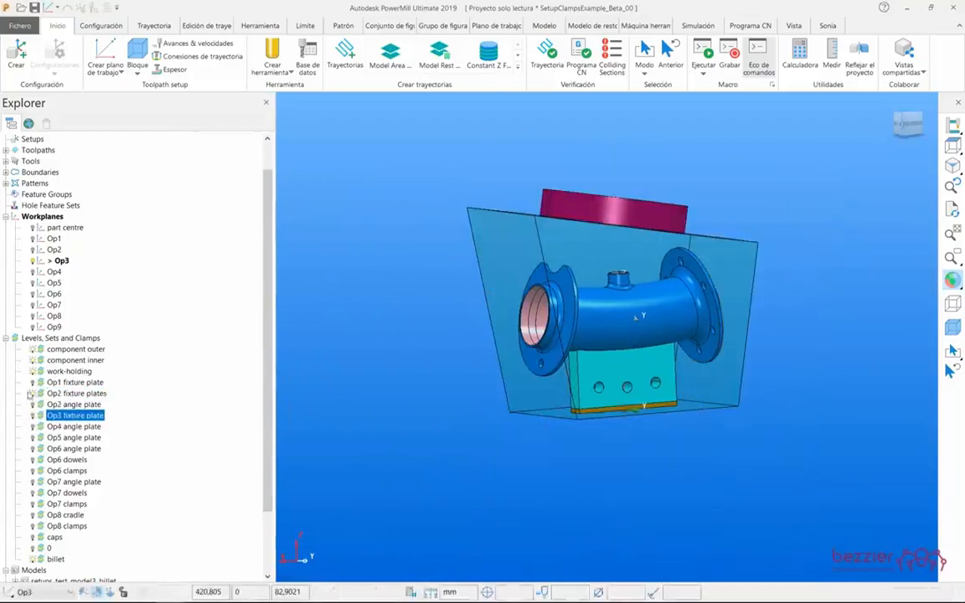
left_click(32, 392)
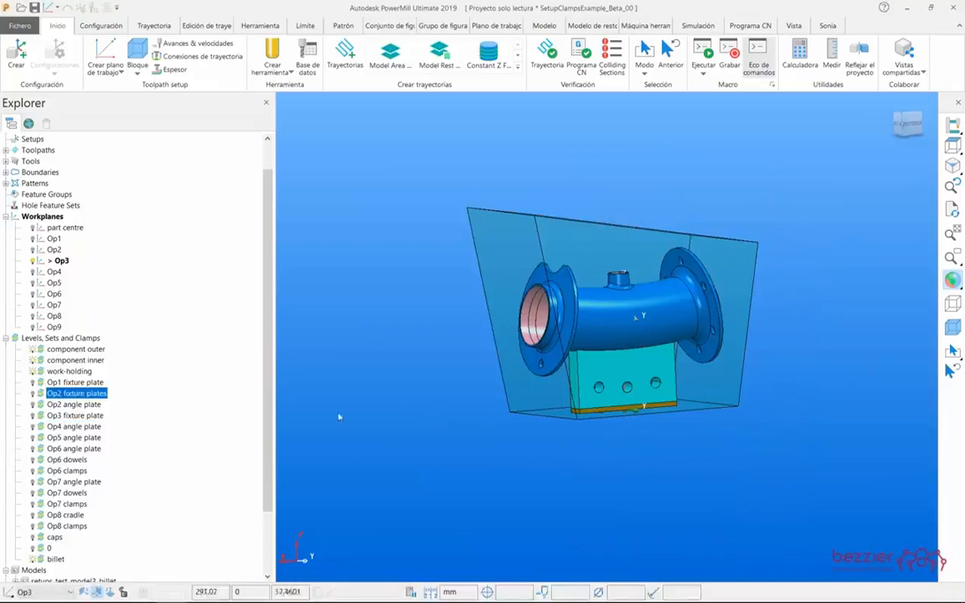
Step: Convert the Op1 fixture plate level to a clamp and display it with the component
left_click(81, 383)
right_click(88, 384)
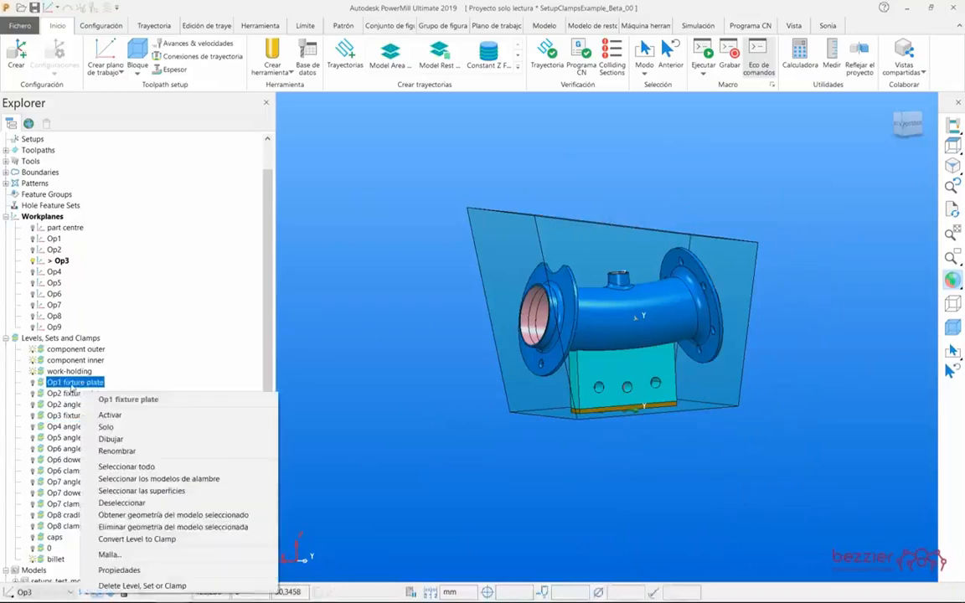
left_click(171, 541)
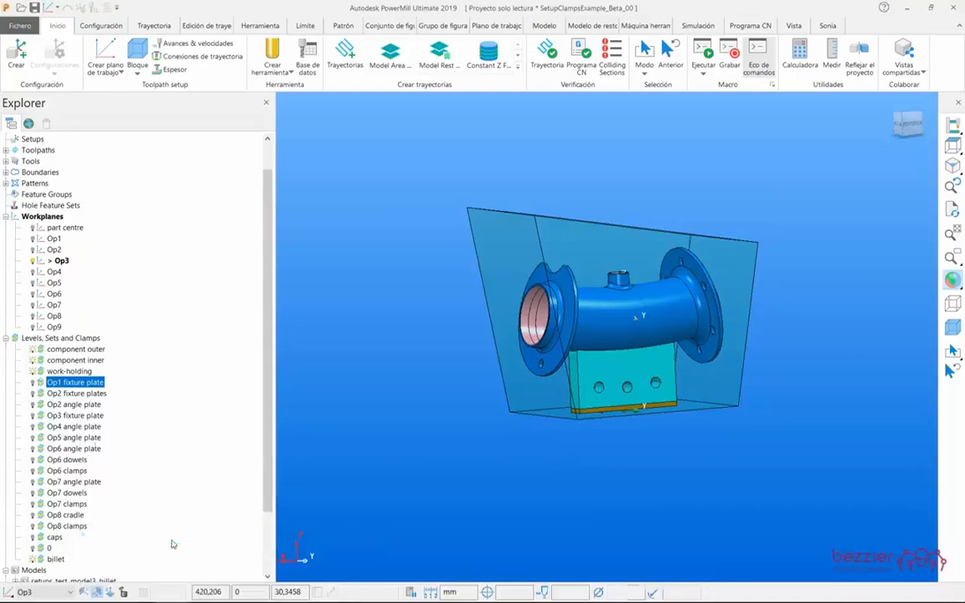
left_click(35, 382)
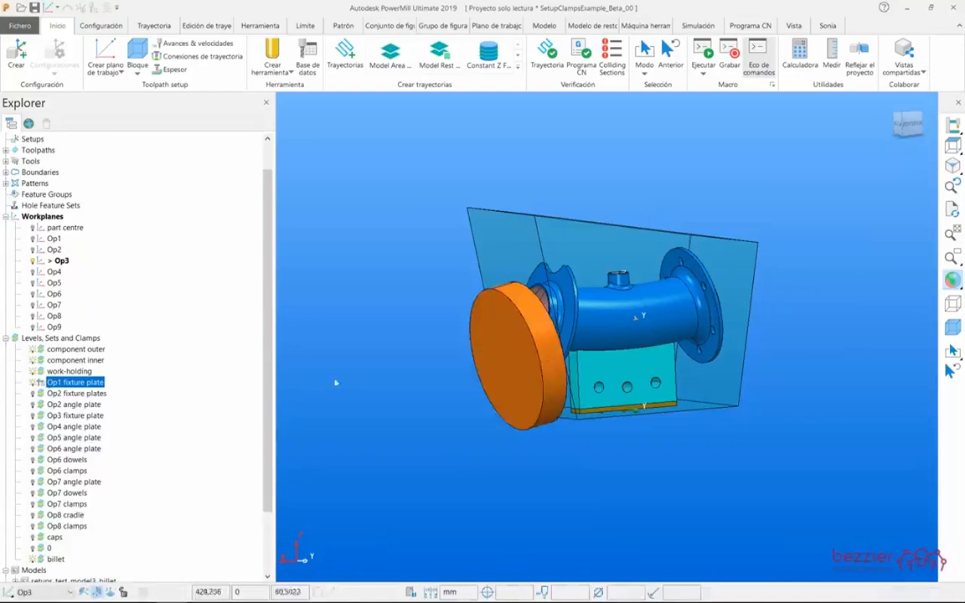
middle_click_drag(547, 280, 464, 403)
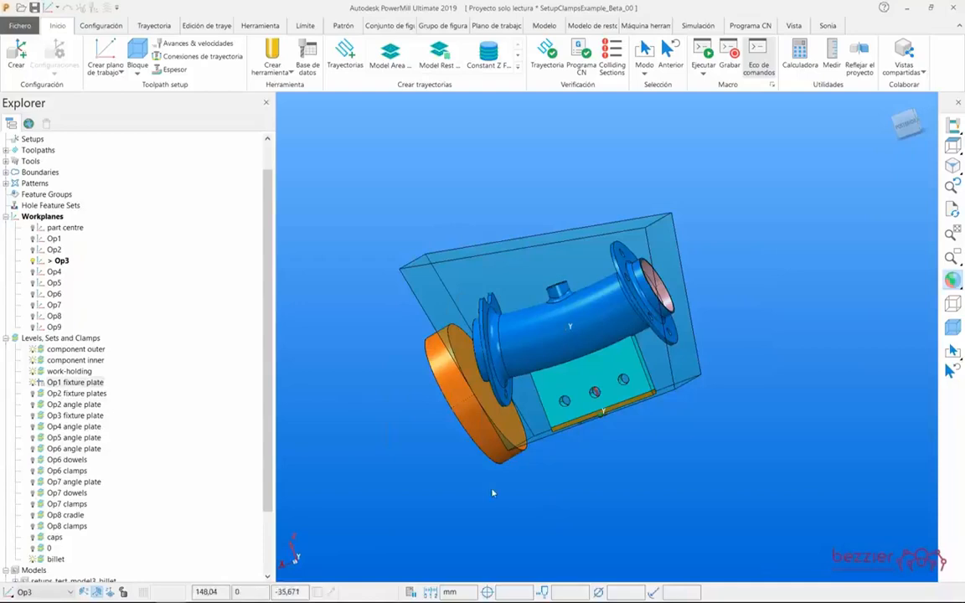
Step: Convert all levels from Op2 fixture plates through Op8 clamps to clamps together
right_click(68, 385)
right_click(71, 393)
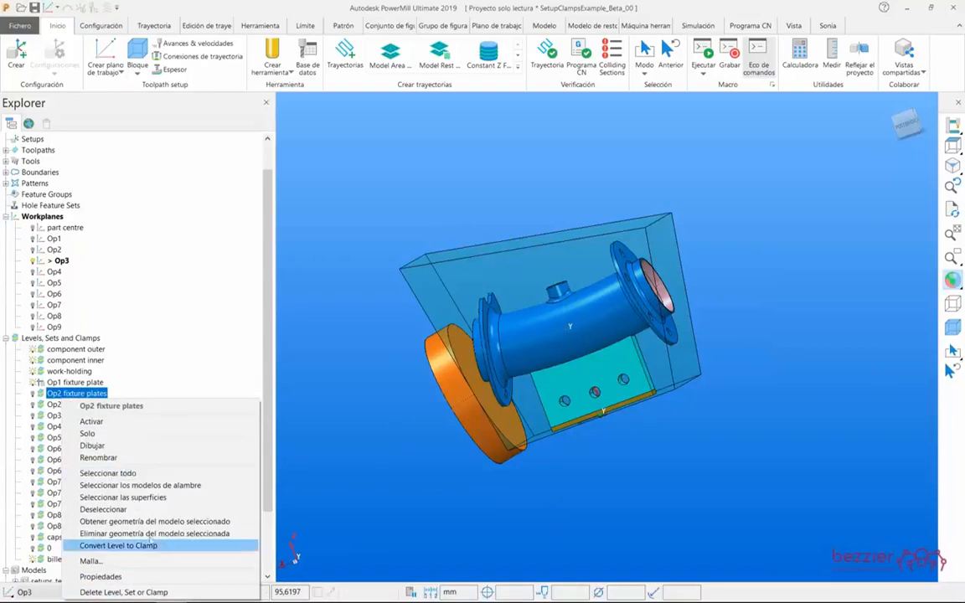
left_click(64, 390)
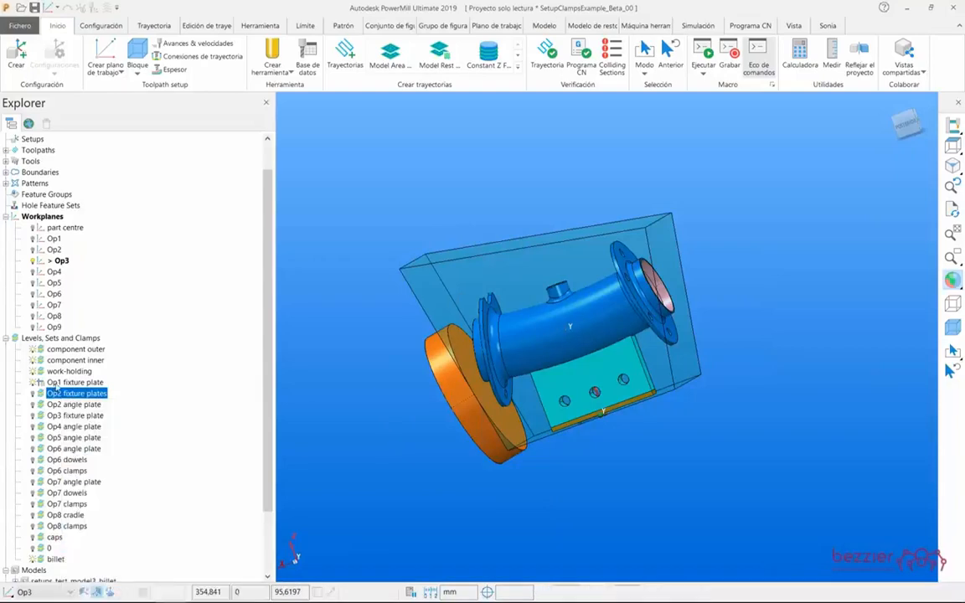
left_click(76, 526, "shift")
right_click(76, 526)
left_click(144, 506)
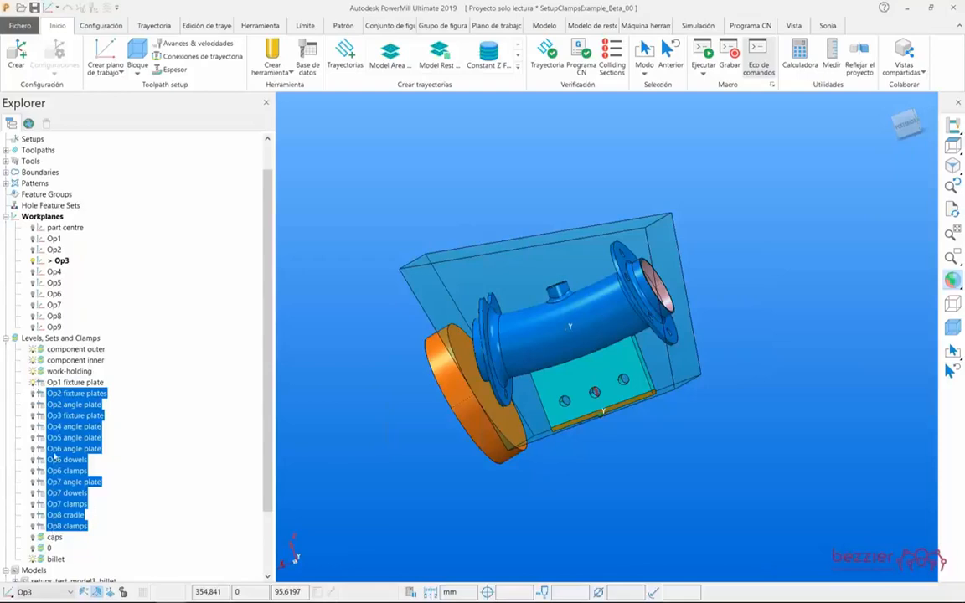
scroll(75, 431, "down", 3)
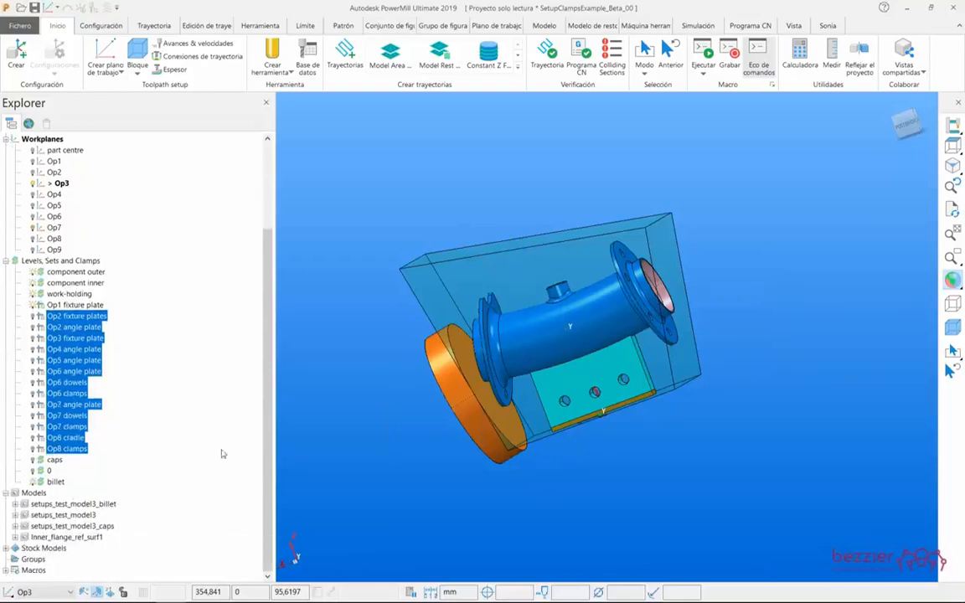
Step: Convert the setups_test_model3_billet model to a reference model
left_click(59, 504)
right_click(58, 504)
mouse_move(152, 475)
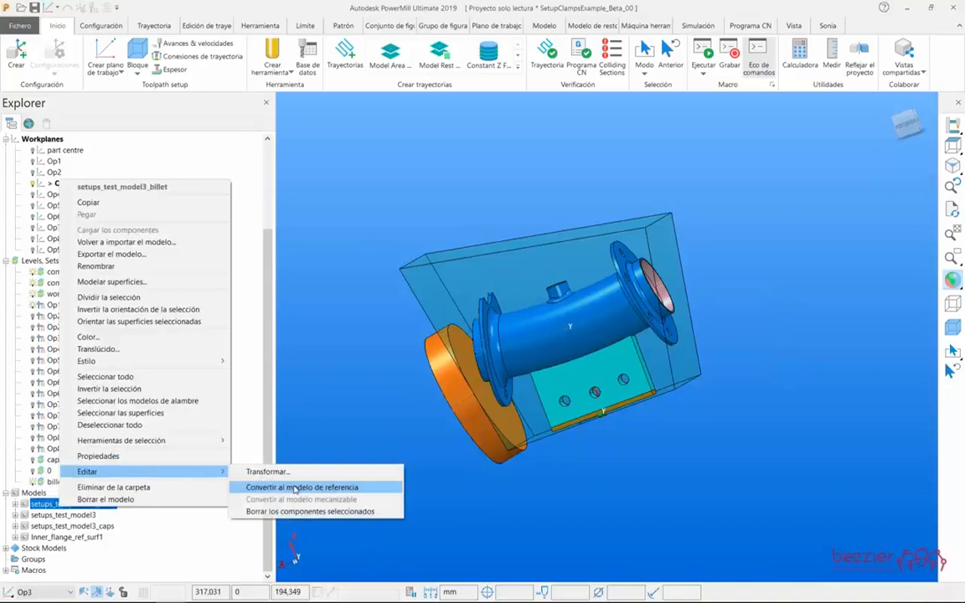
left_click(296, 488)
left_click(306, 524)
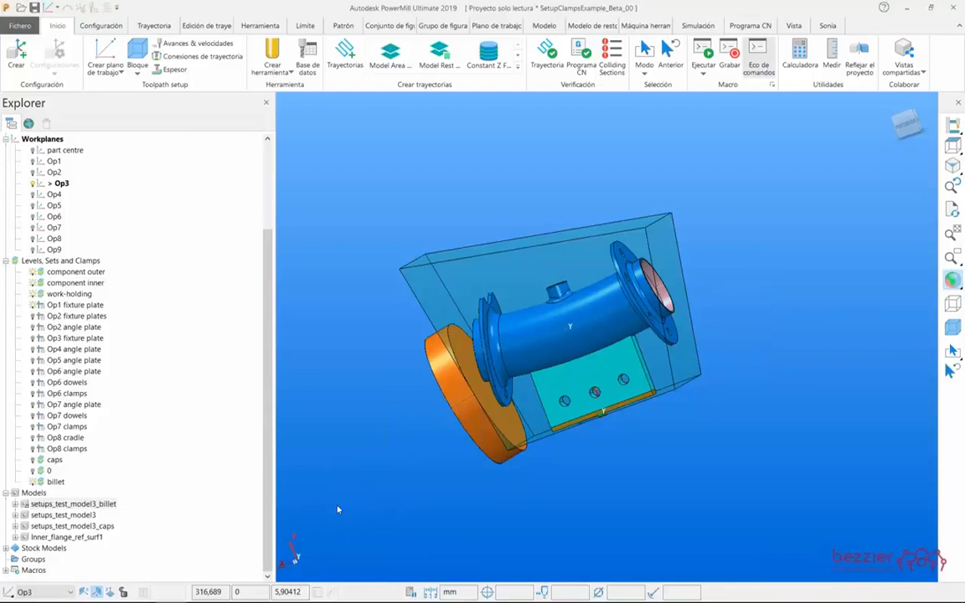
Step: Hide the Op1 fixture plate clamp and create a new setup
left_click(34, 306)
left_click(25, 173)
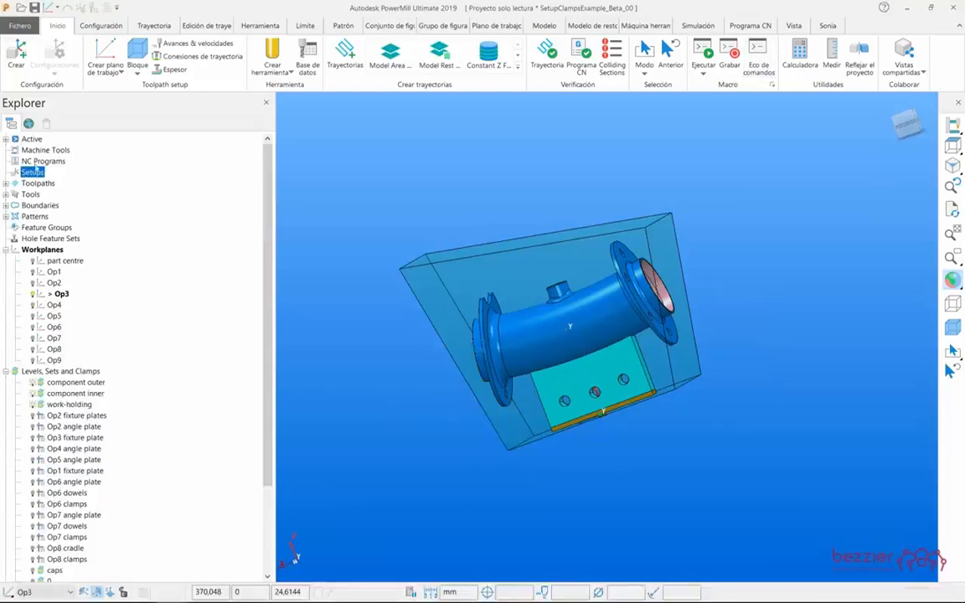
right_click(40, 175)
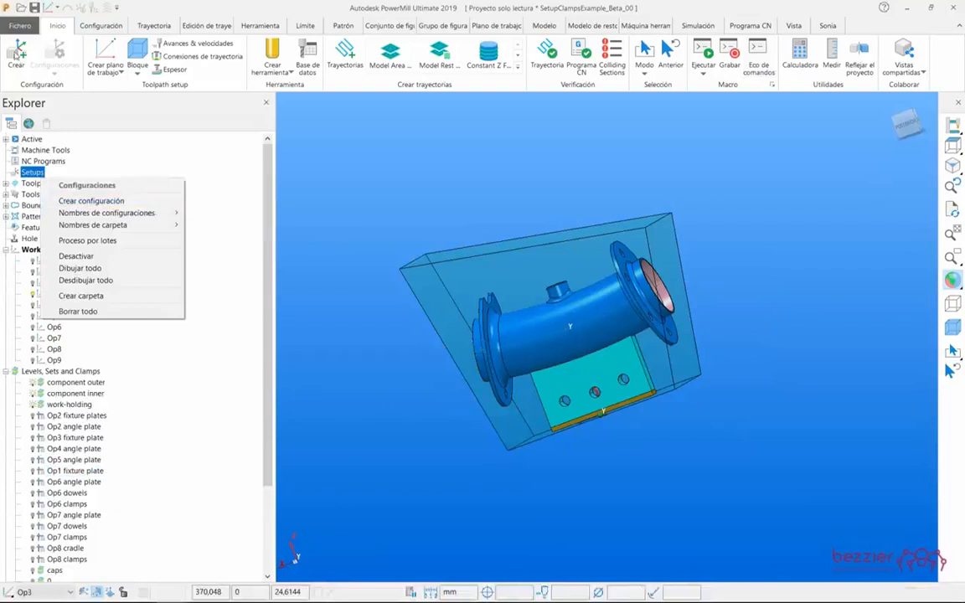
left_click(105, 27)
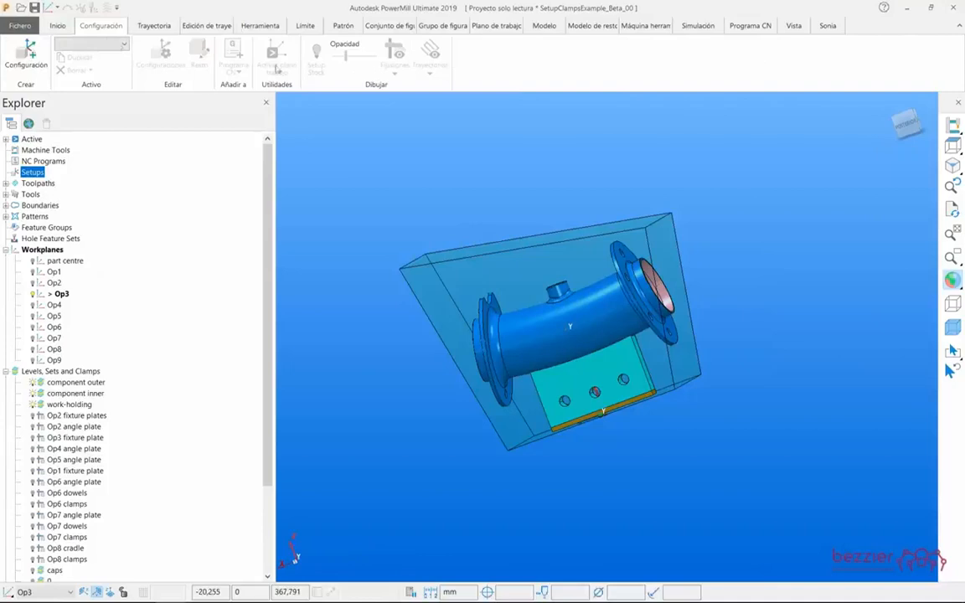
left_click(57, 26)
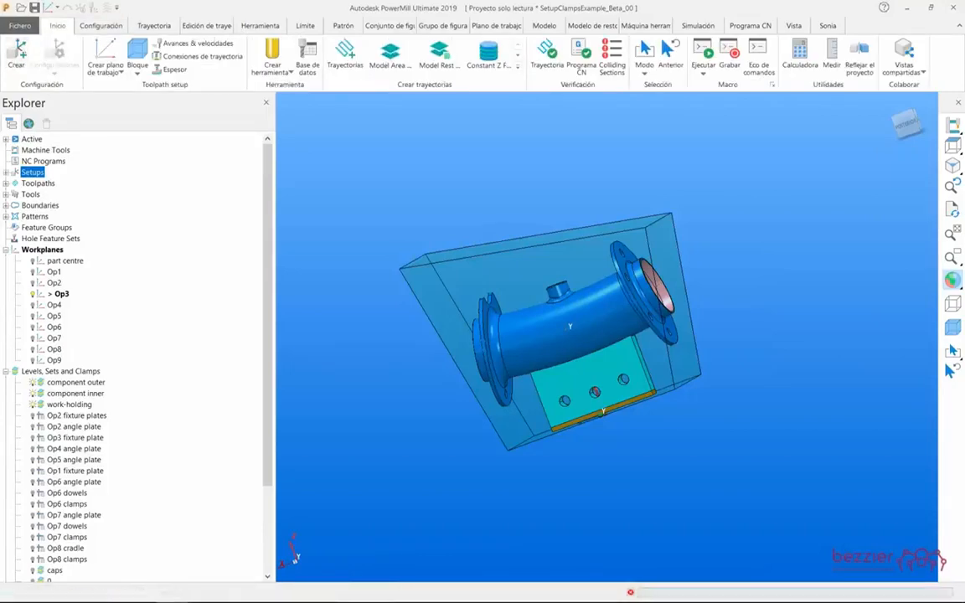
left_click_drag(435, 129, 369, 119)
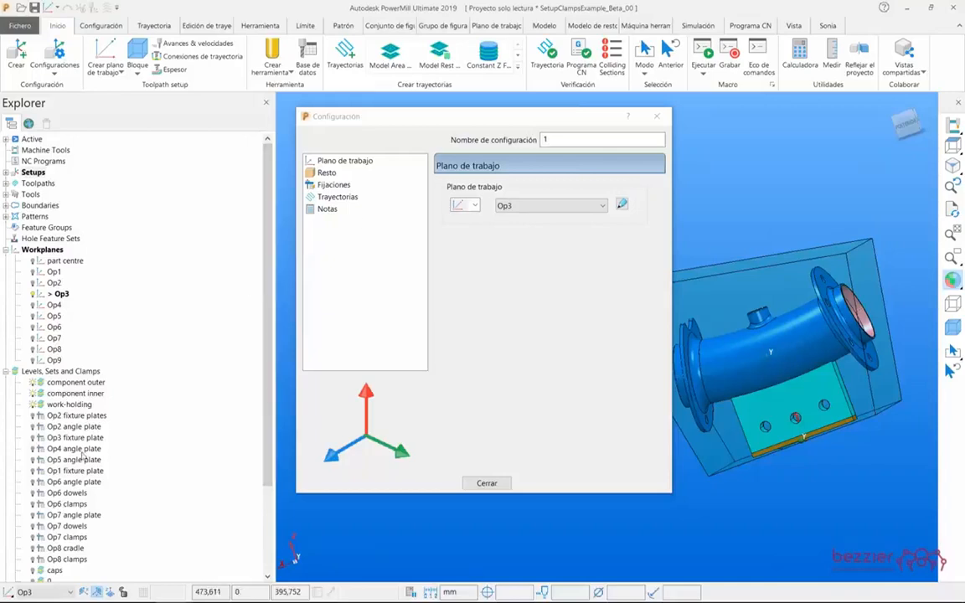
Step: Move the Op1 fixture plate clamp above Op2 fixture plates and name the setup Op1 fixture plate
left_click_drag(65, 472, 84, 412)
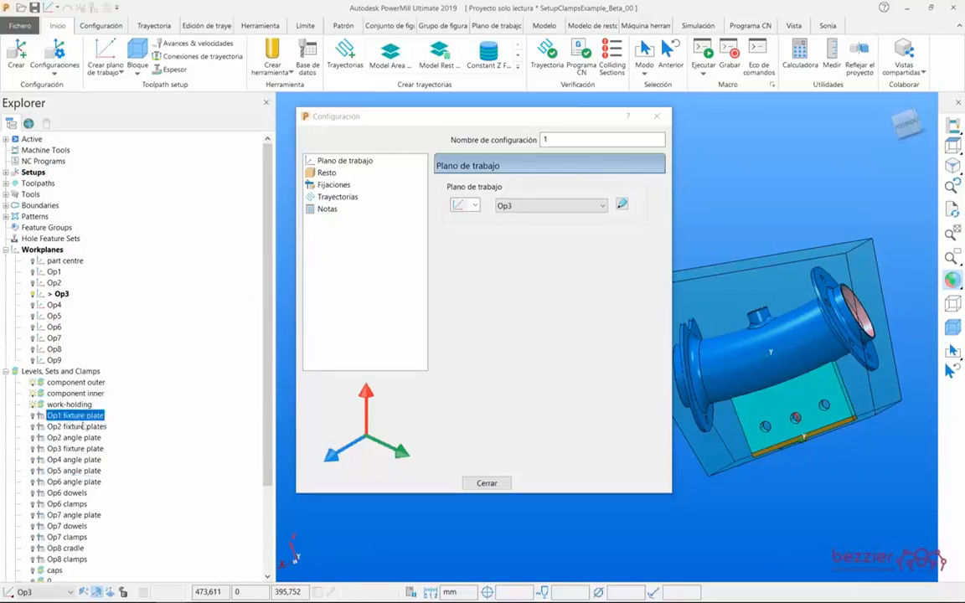
key("ctrl+c")
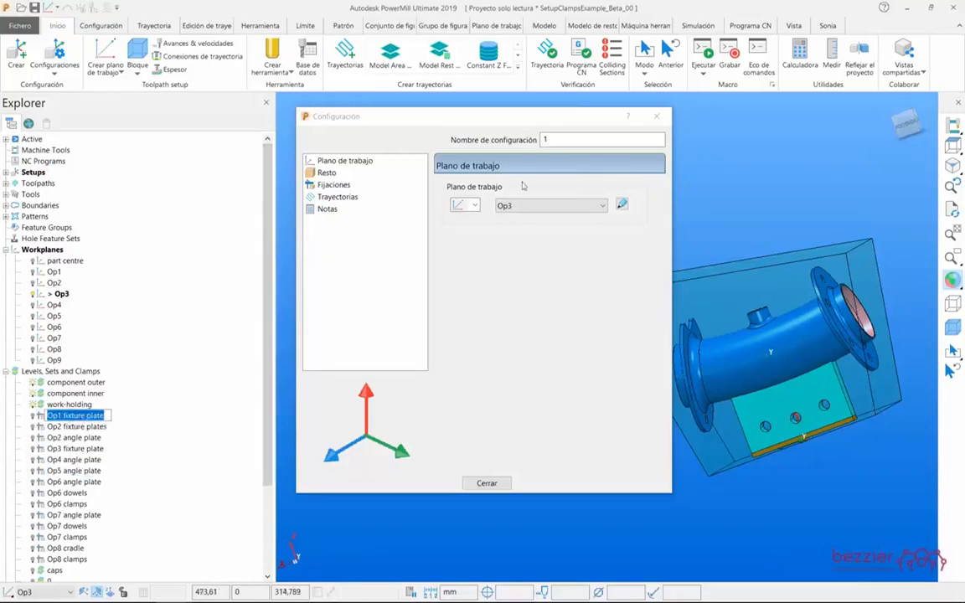
double_click(559, 139)
key("ctrl+v")
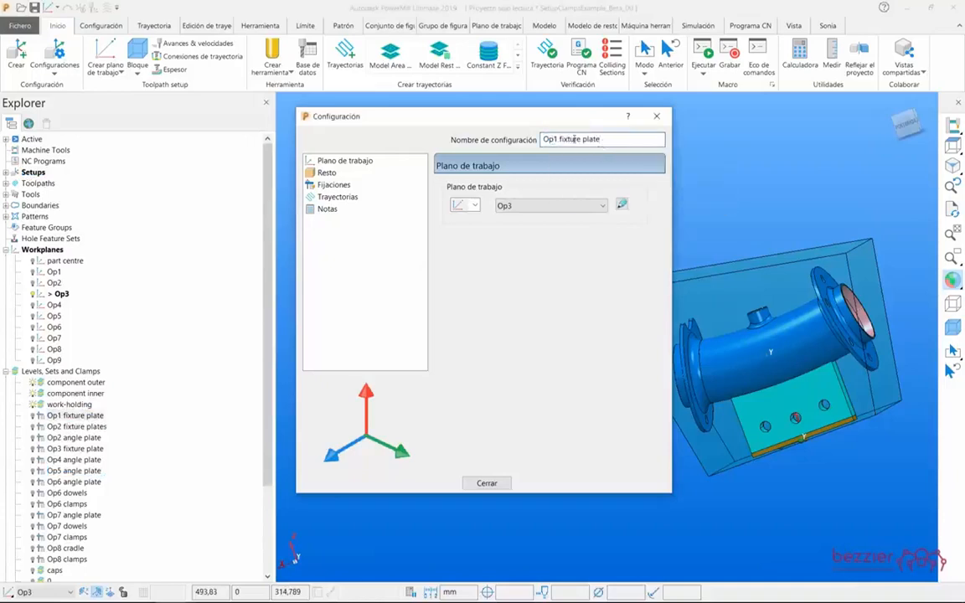
Step: Set the setup's workplane to Op1
left_click(352, 161)
left_click(524, 207)
left_click(514, 242)
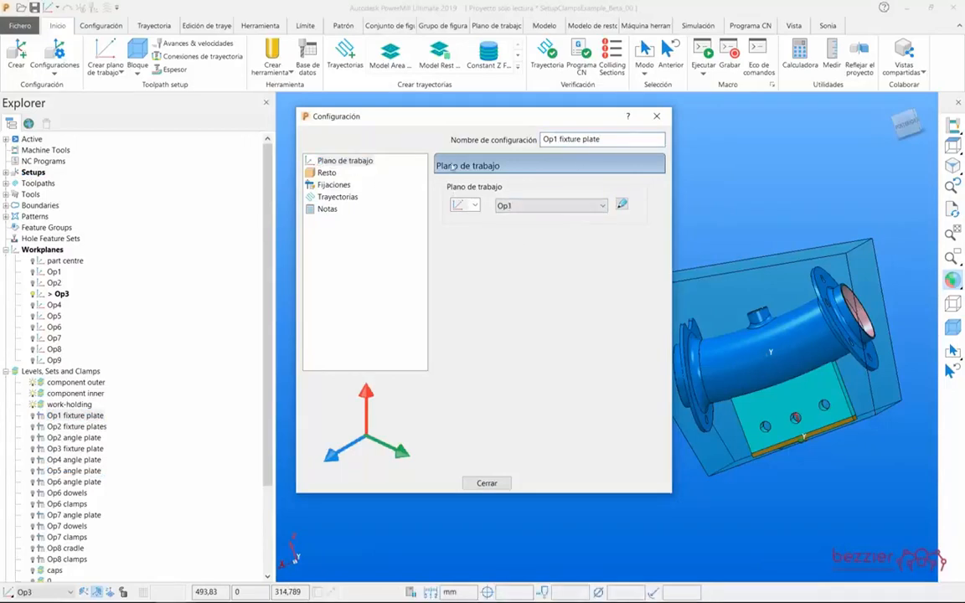
Step: Define the setup's stock by Triángulos and load its block geometry from a file
left_click(326, 173)
left_click(536, 206)
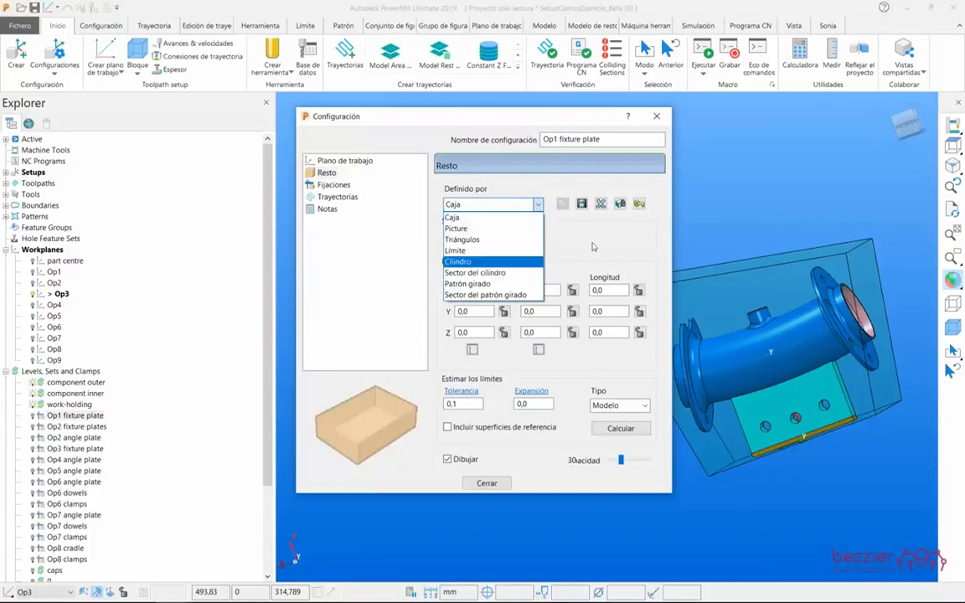
left_click(475, 241)
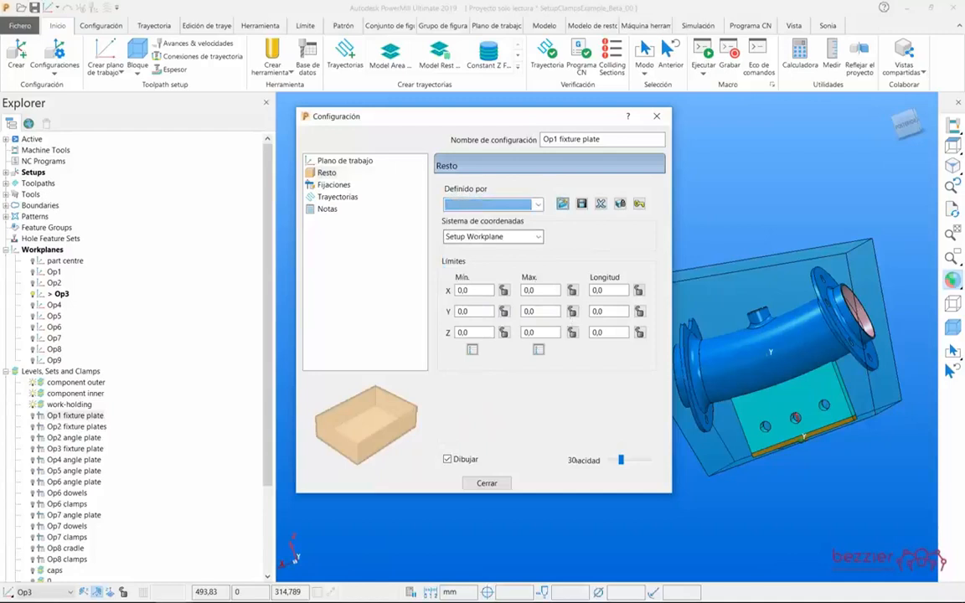
left_click(563, 204)
left_click(332, 248)
left_click(563, 240)
left_click(383, 319)
double_click(383, 319)
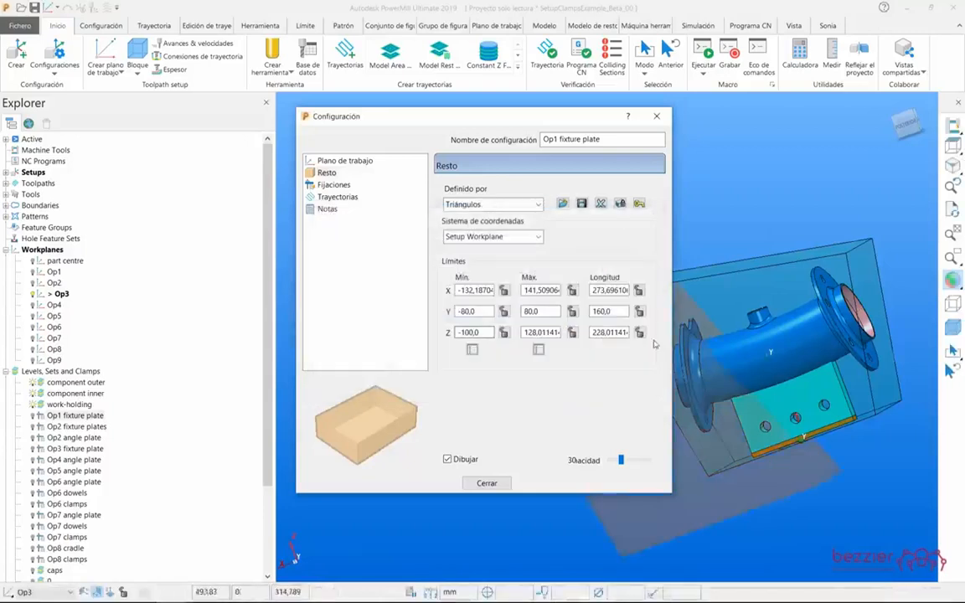
Step: Hide the billet level and move the setup dialog away from the model
scroll(31, 492, "down", 3)
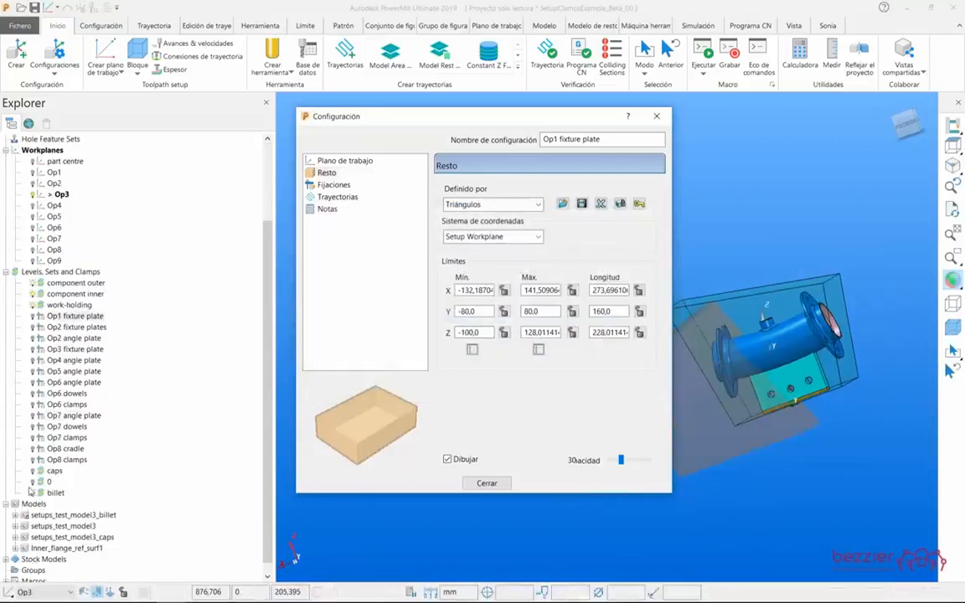
left_click(46, 492)
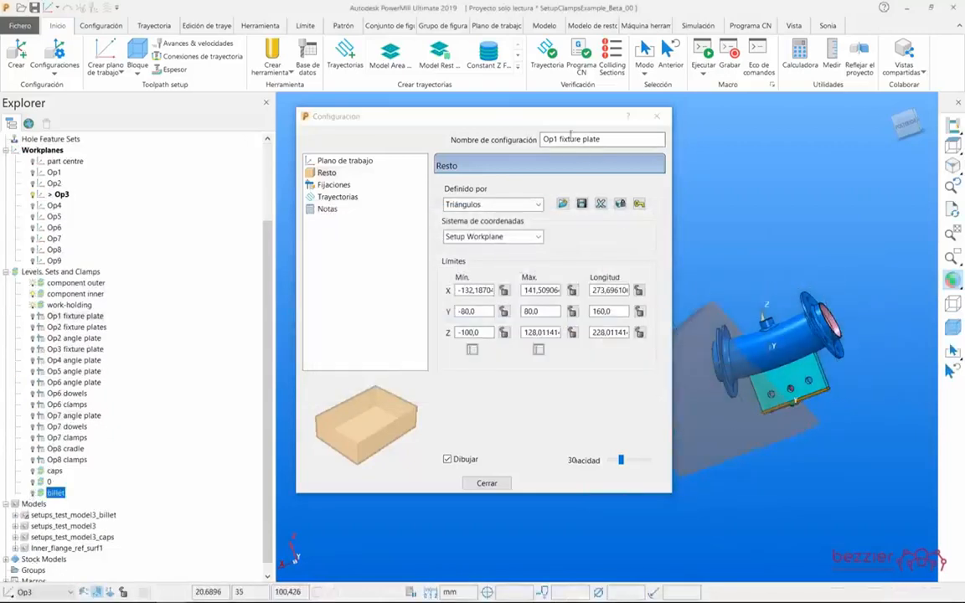
left_click_drag(503, 109, 398, 92)
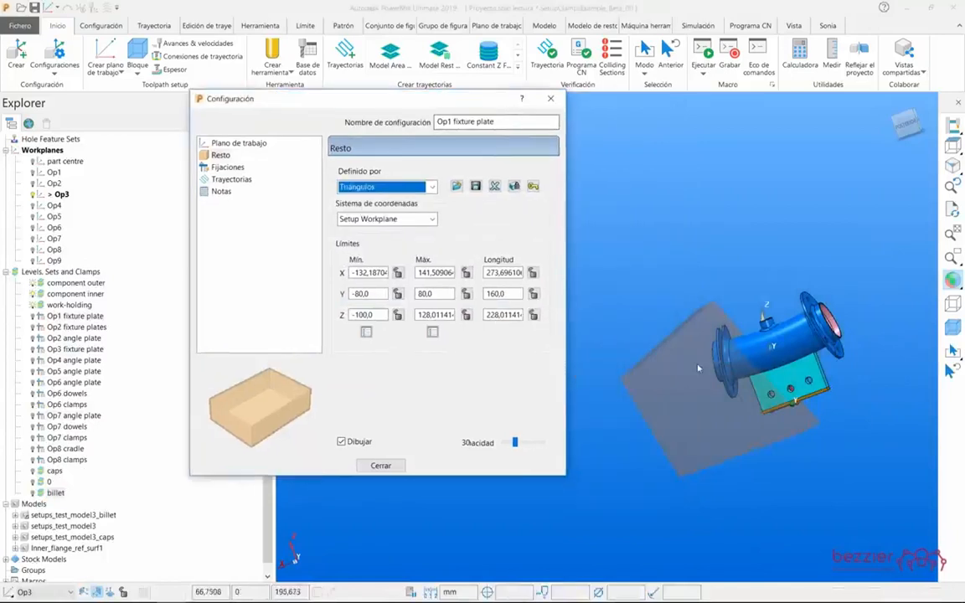
Step: Set the stock's coordinate system to Ejes globales and inspect its alignment with the component
left_click(385, 218)
left_click(379, 242)
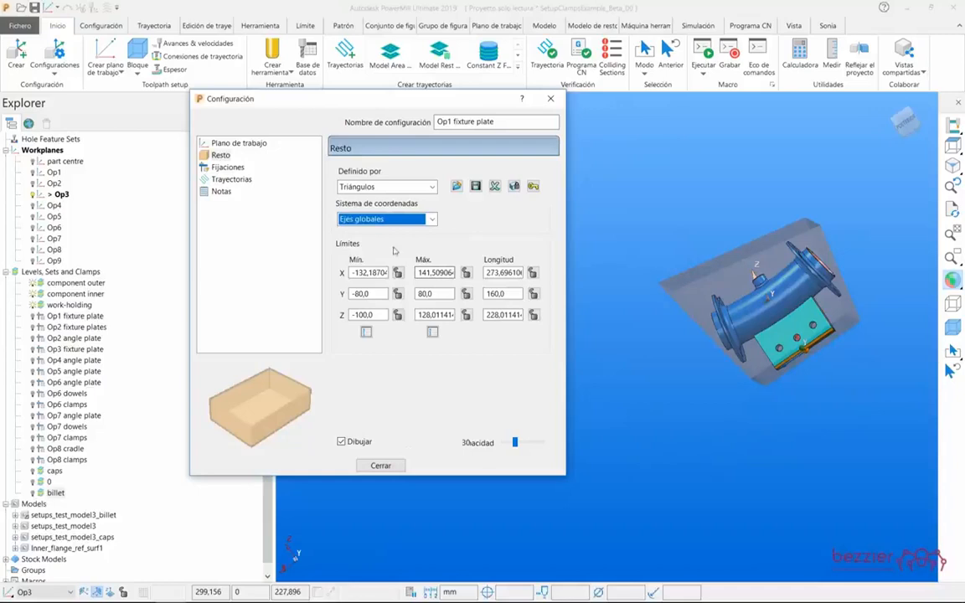
left_click(745, 255)
middle_click_drag(745, 256, 683, 246)
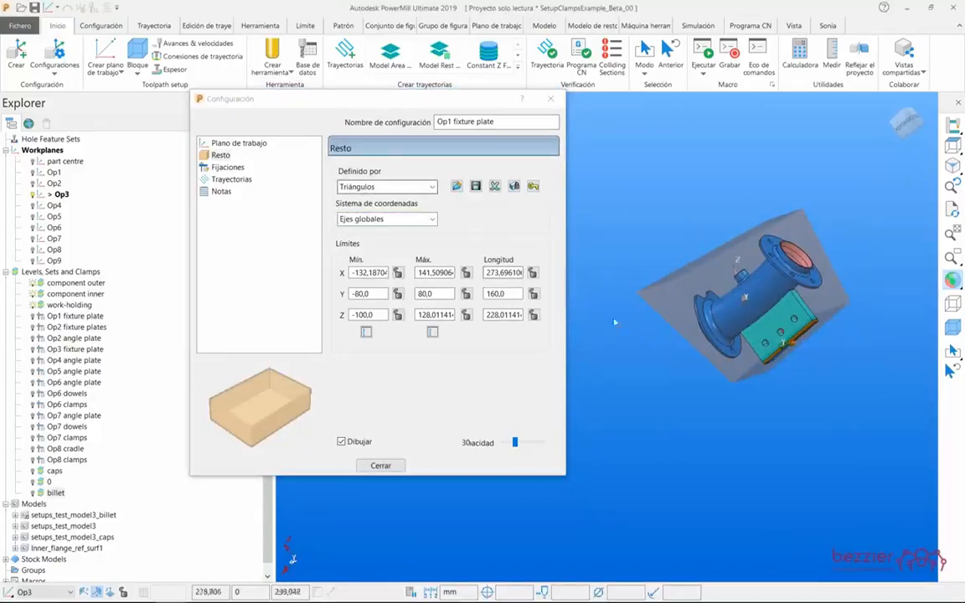
Step: Check the setup's workplane and stock definitions and activate the Op1 workplane
left_click(252, 144)
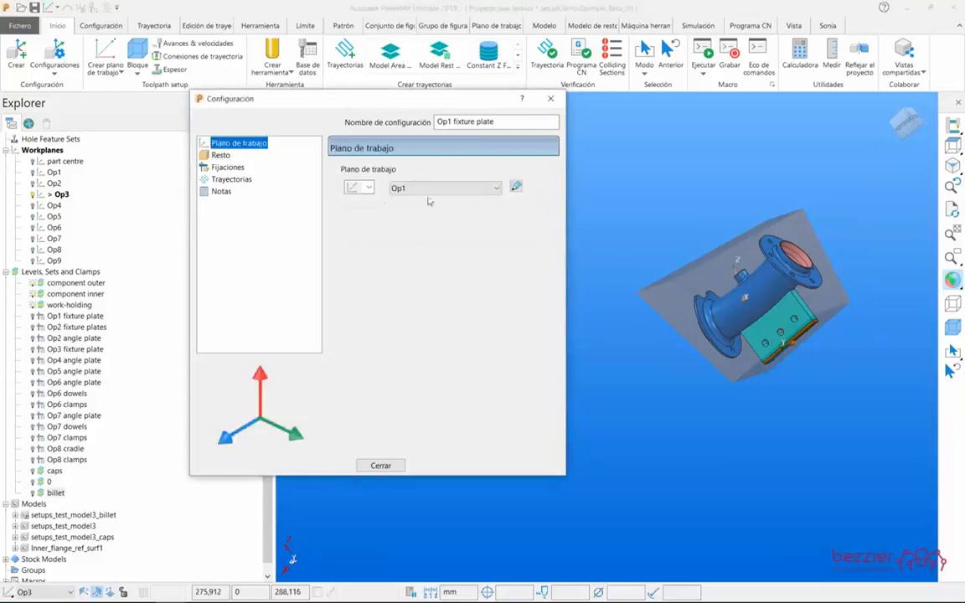
left_click(249, 155)
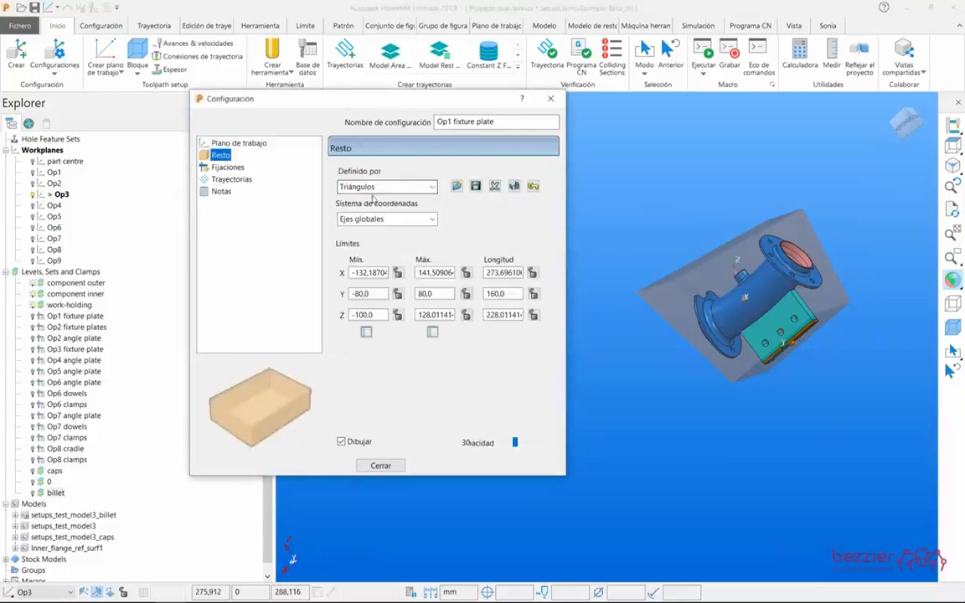
double_click(50, 172)
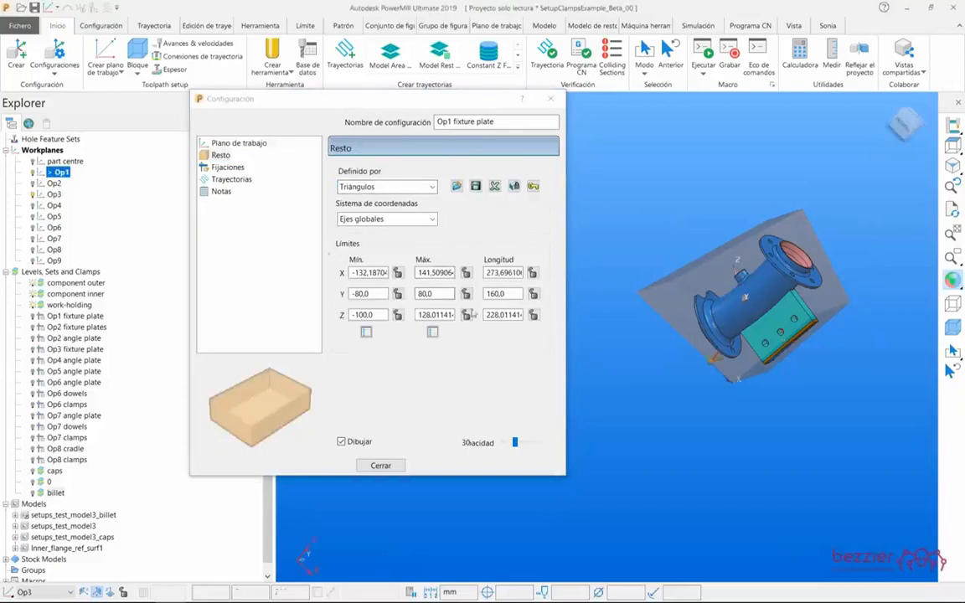
Step: Assign the Op1 fixture plate clamp to the setup, review its clearance and toolpath settings, and close the setup
left_click(226, 167)
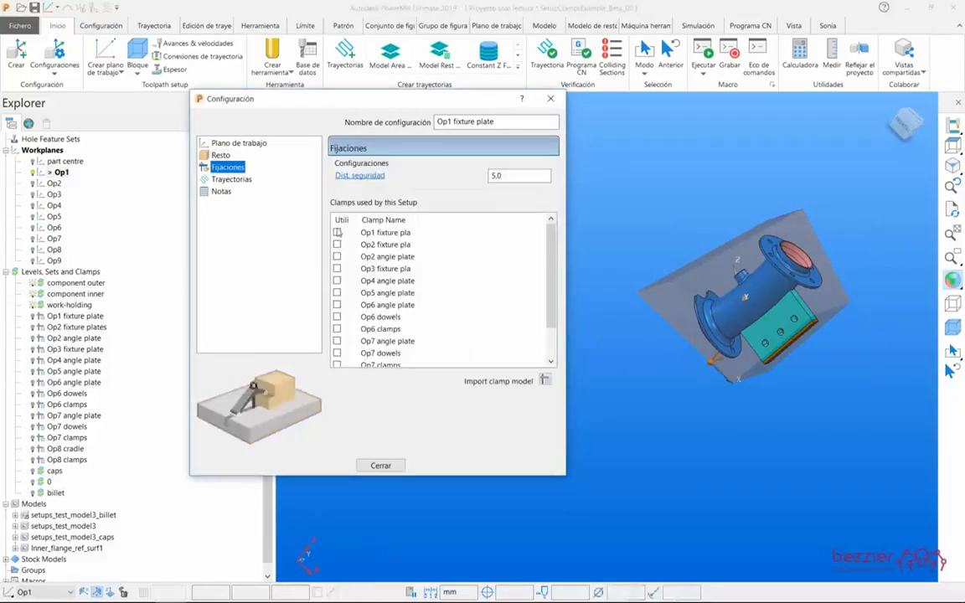
left_click(337, 233)
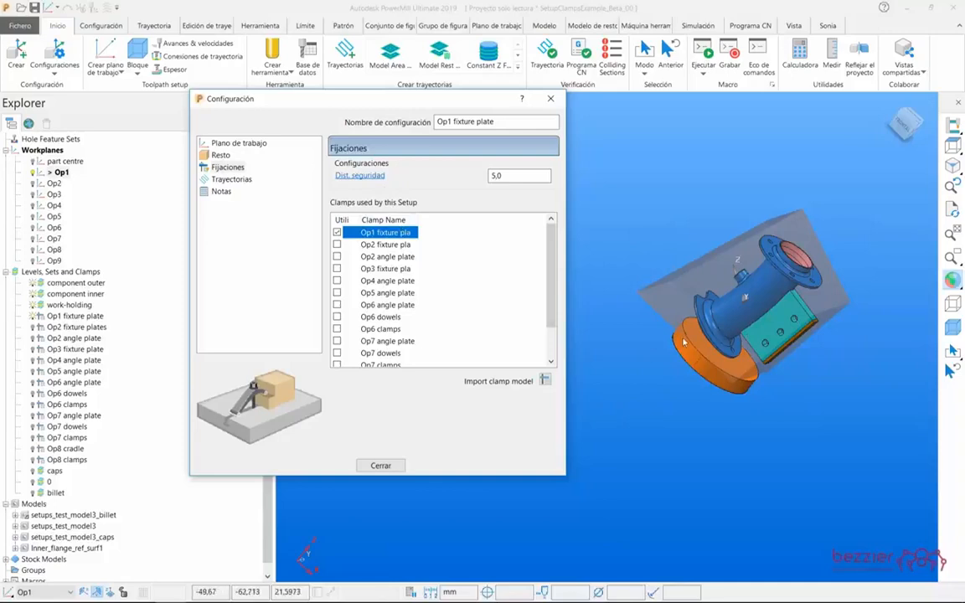
double_click(495, 175)
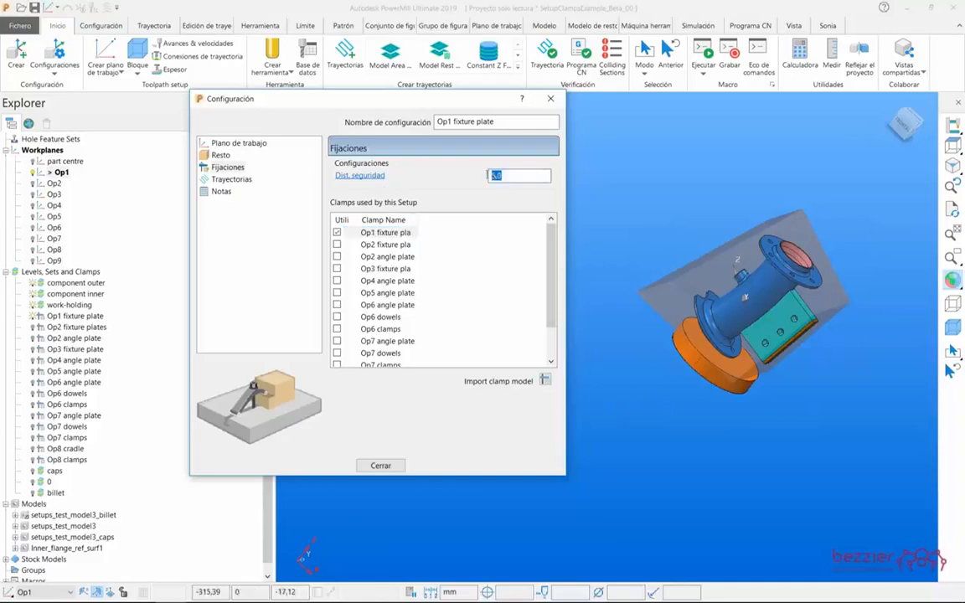
left_click(519, 178)
left_click(231, 180)
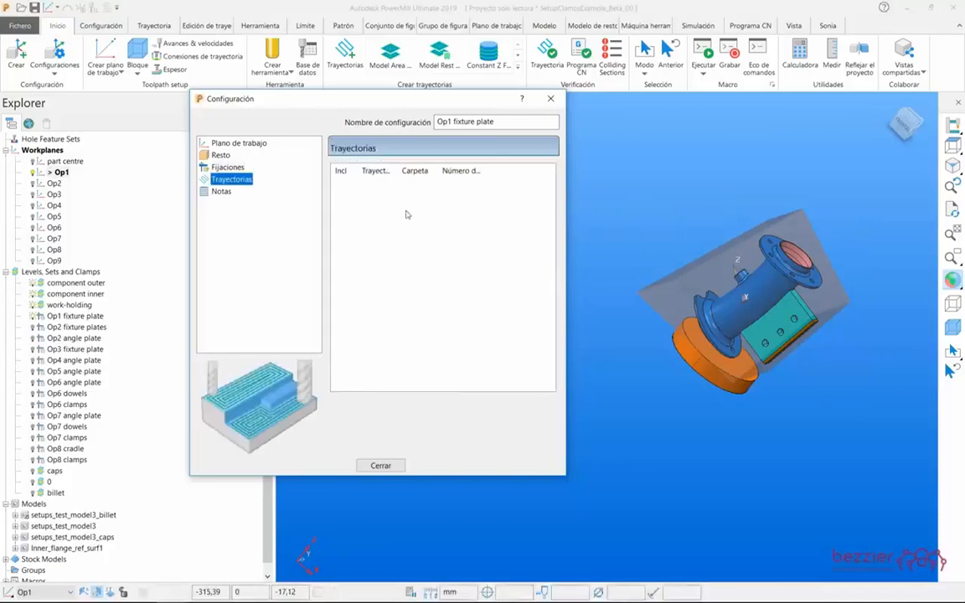
left_click(390, 466)
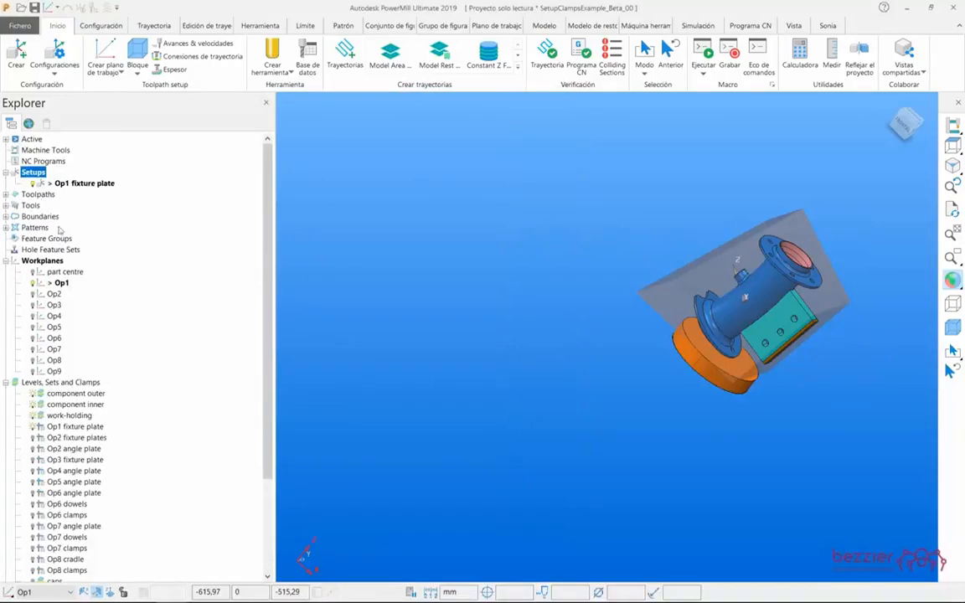
Step: Collapse the workplane and level lists and create a Planeado toolpath named Op1 - Planeado from the curve machining strategies
left_click(6, 261)
left_click(6, 272)
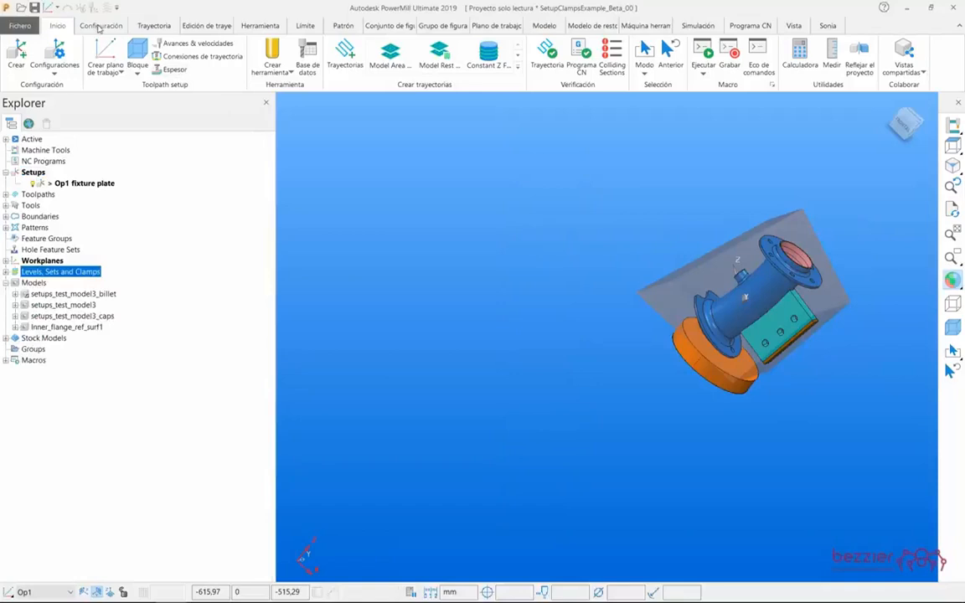
left_click(149, 27)
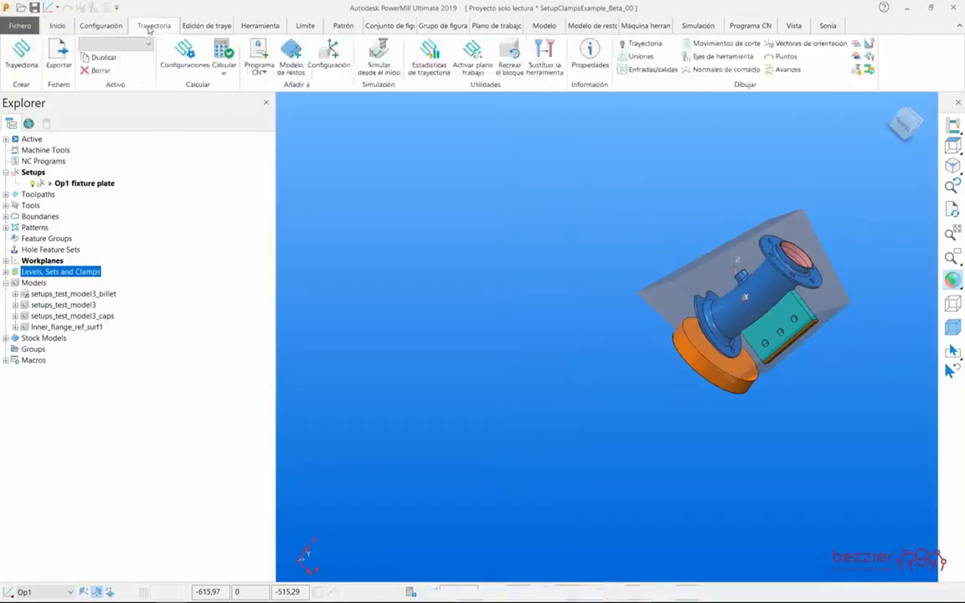
left_click(20, 50)
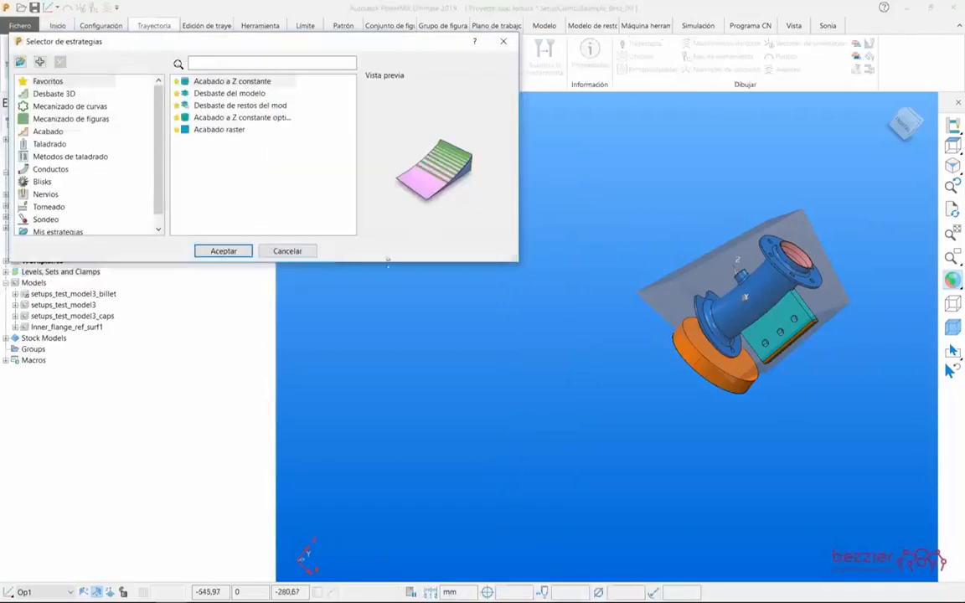
left_click_drag(332, 262, 333, 455)
left_click(84, 107)
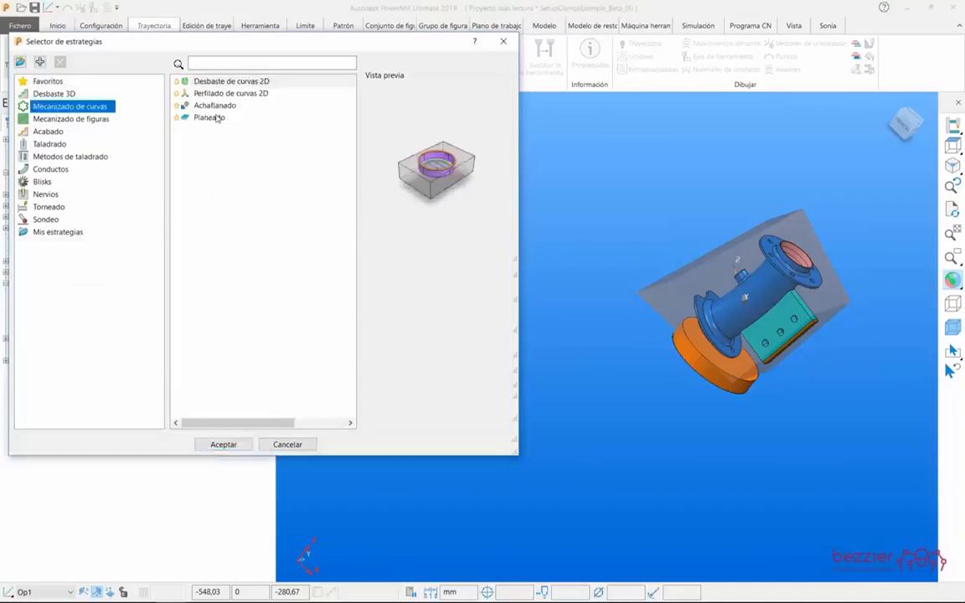
left_click(216, 118)
left_click(227, 446)
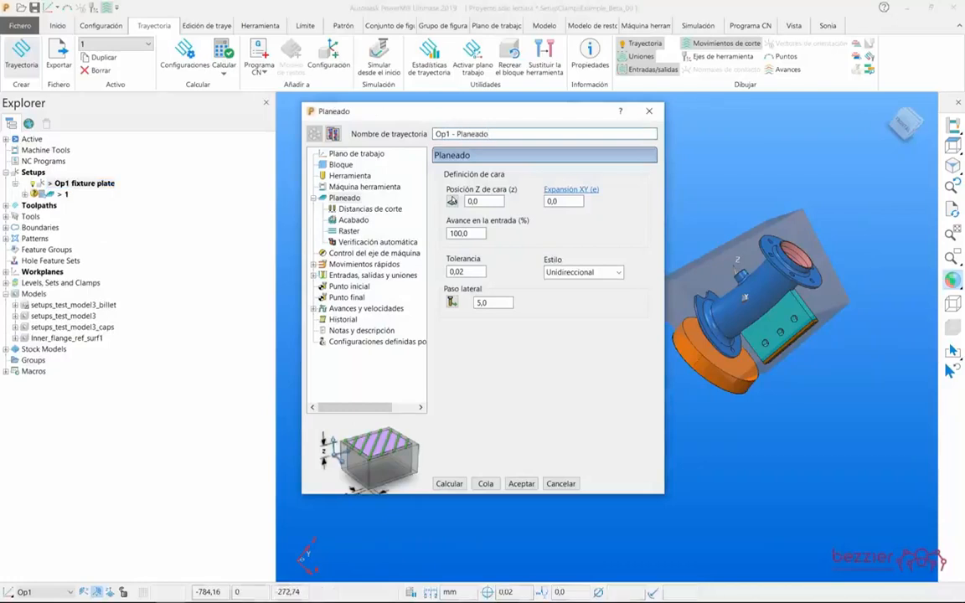
Step: Check the Op1 - Planeado toolpath's workplane and have its block use the setup stock
left_click(362, 154)
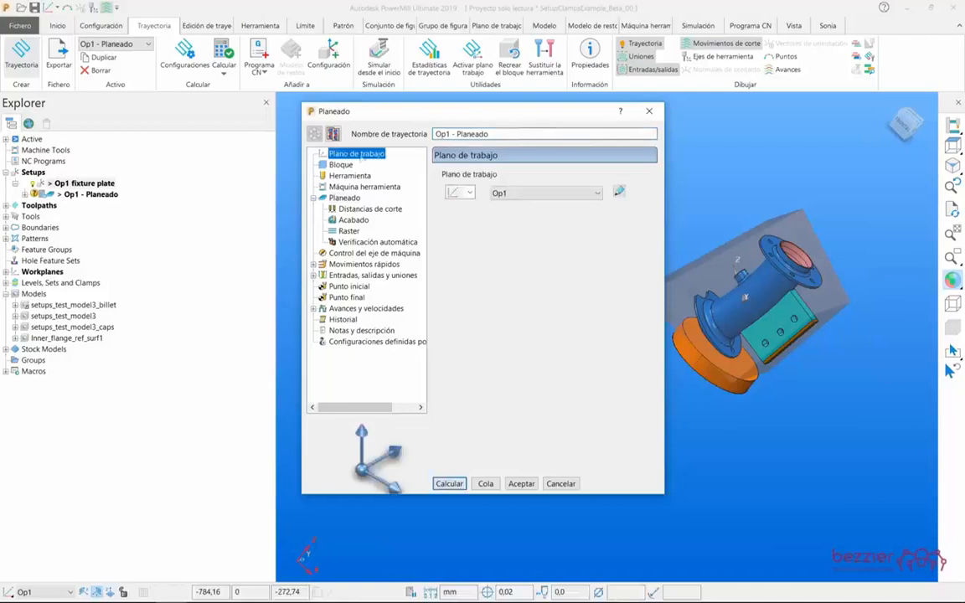
left_click_drag(490, 111, 415, 106)
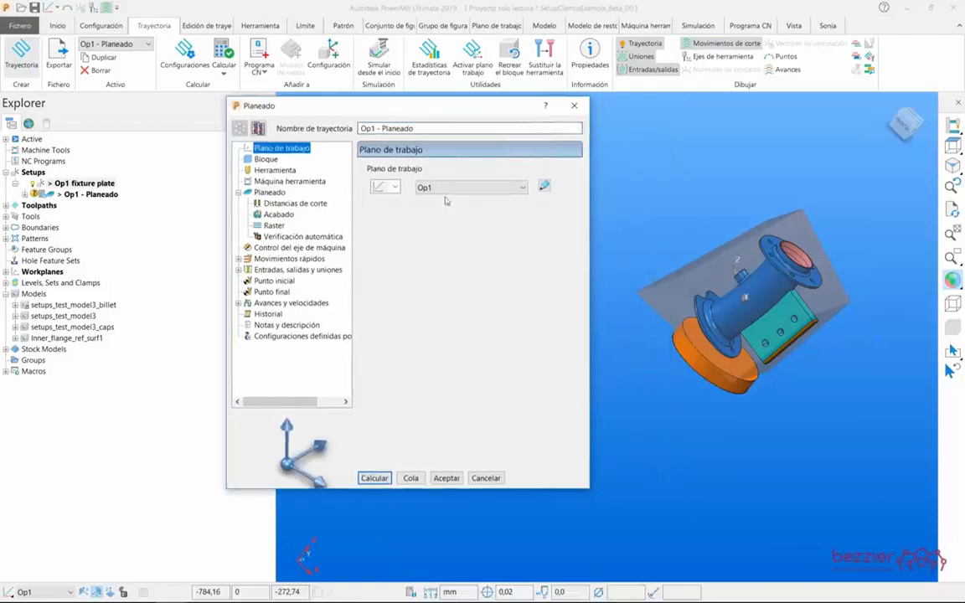
left_click(266, 159)
left_click(369, 169)
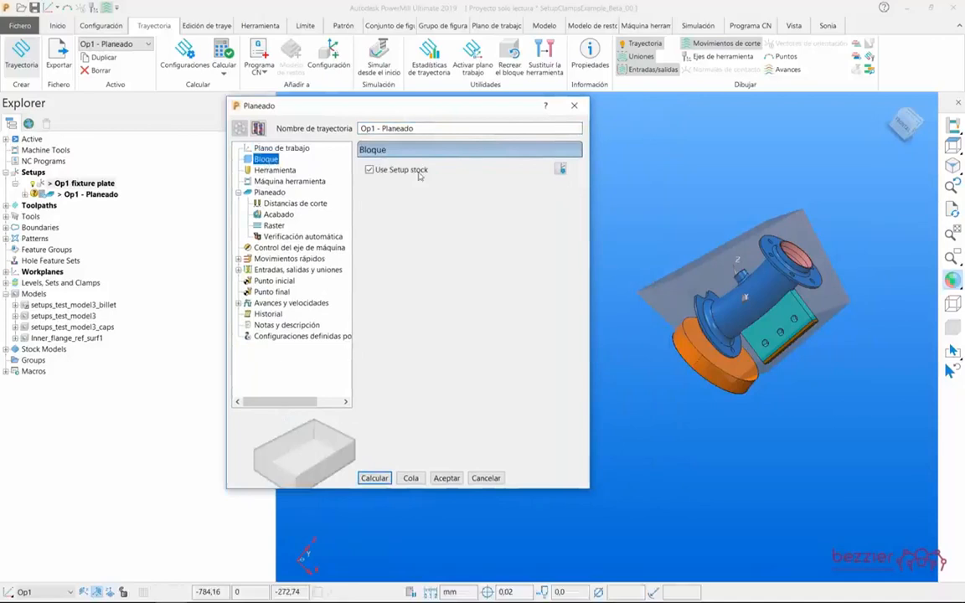
Step: Check the block's own definition, keep the setup stock for it, and use the 32+3 tiprad tool
left_click(369, 169)
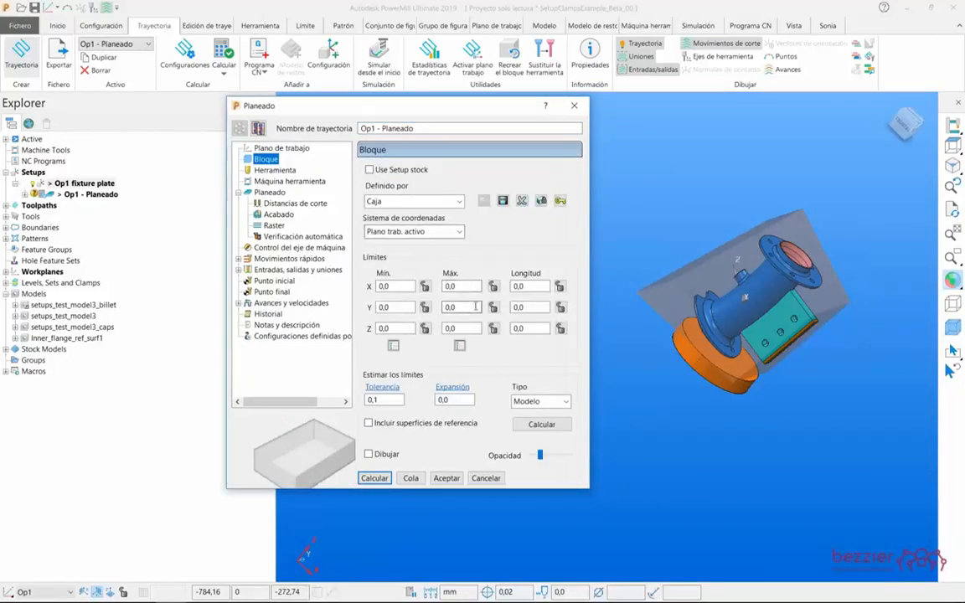
left_click(369, 169)
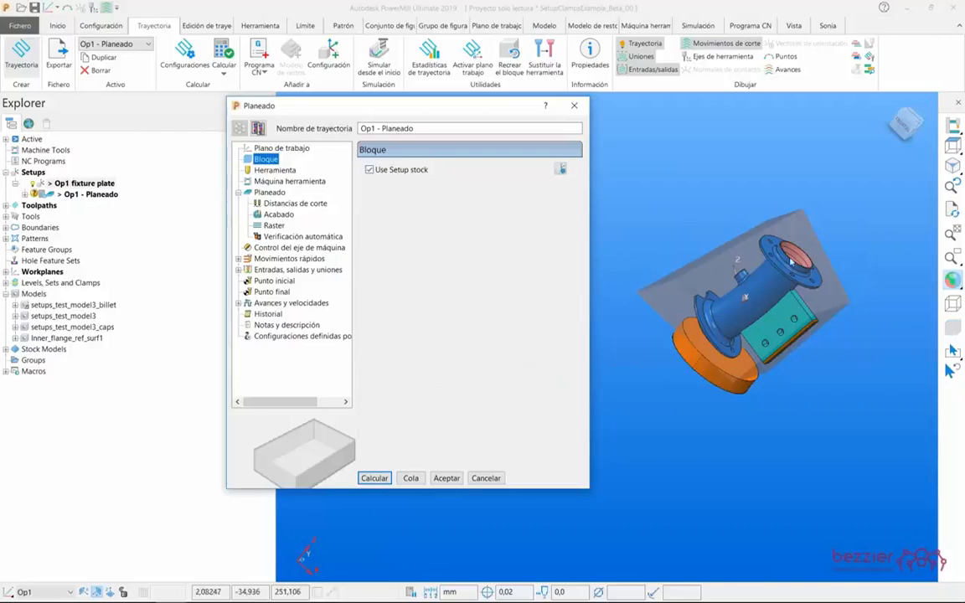
left_click(276, 170)
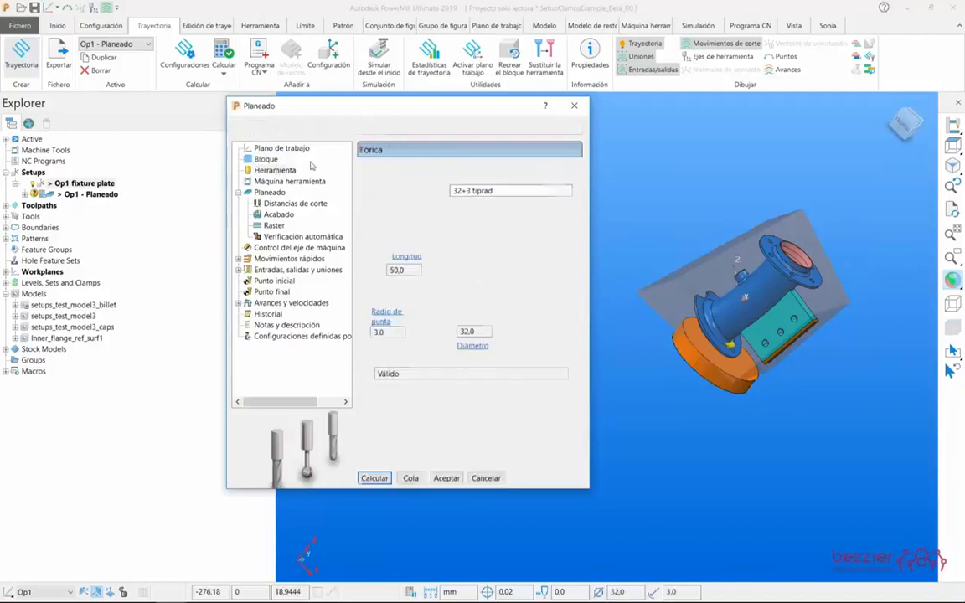
Step: Calculate the safe area from the block and model, and set the rapid height to 300 and the plunge height to 295
left_click(289, 258)
left_click(539, 425)
left_click(564, 281)
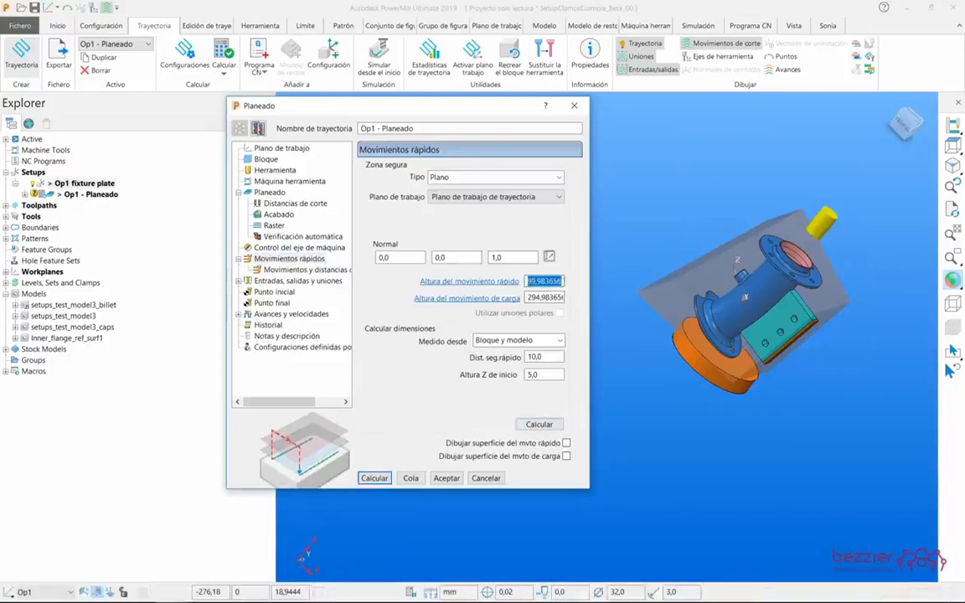
key("Tab")
left_click(553, 297)
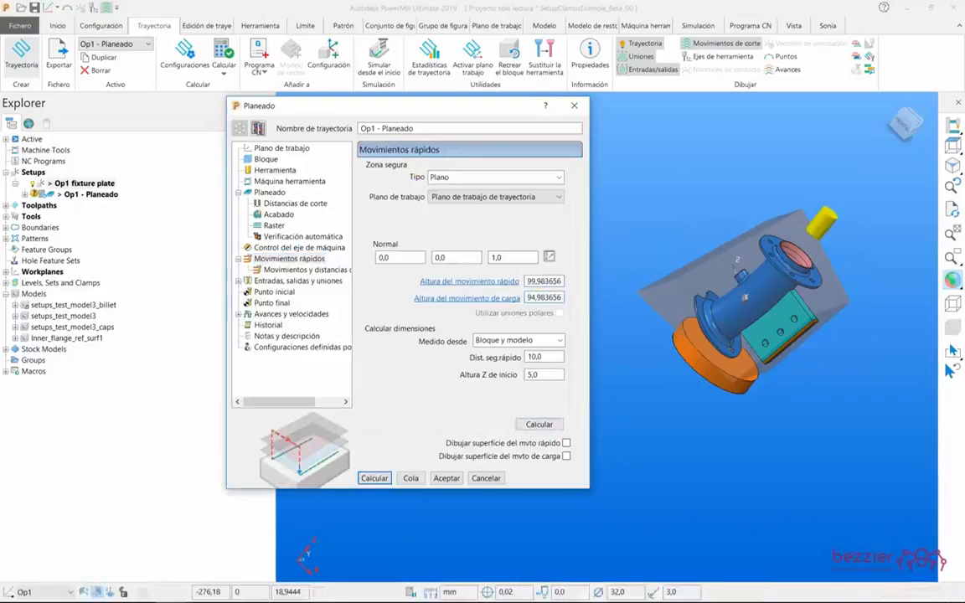
key("Tab")
left_click(547, 283)
type("300")
key("Tab")
type("295")
key("Tab")
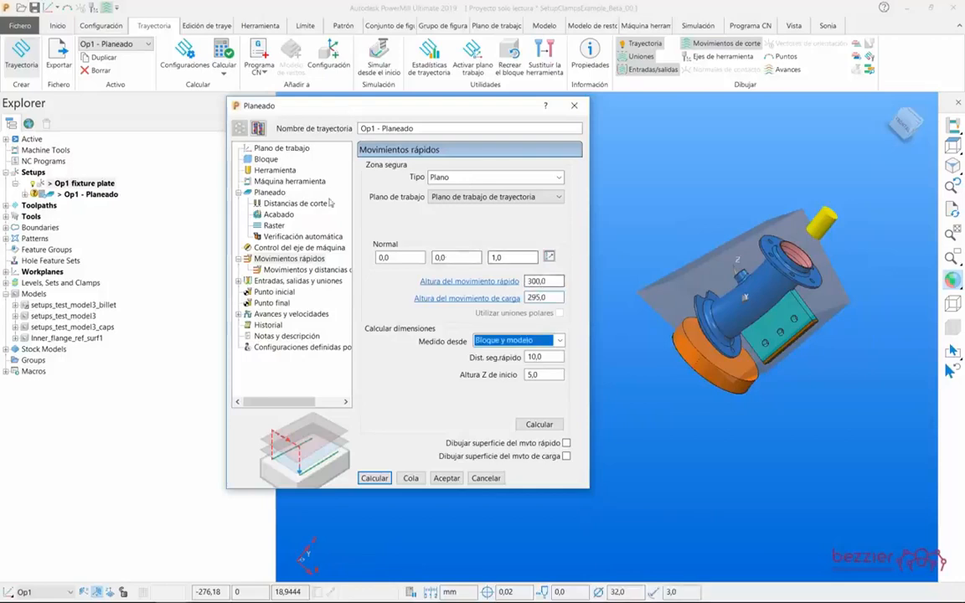
Step: Set the face Z position to 251.408 by picking a point on the upper rim of the flanged pipe
left_click(272, 192)
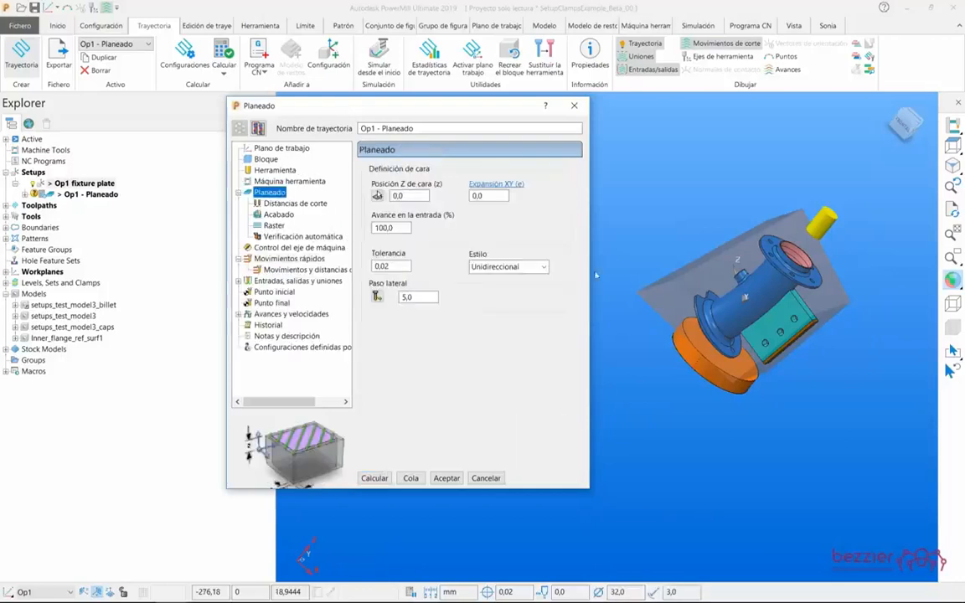
middle_click_drag(711, 267, 804, 176)
left_click(898, 133)
middle_click_drag(708, 394, 747, 433)
scroll(718, 313, "up", 4)
scroll(717, 313, "up", 2)
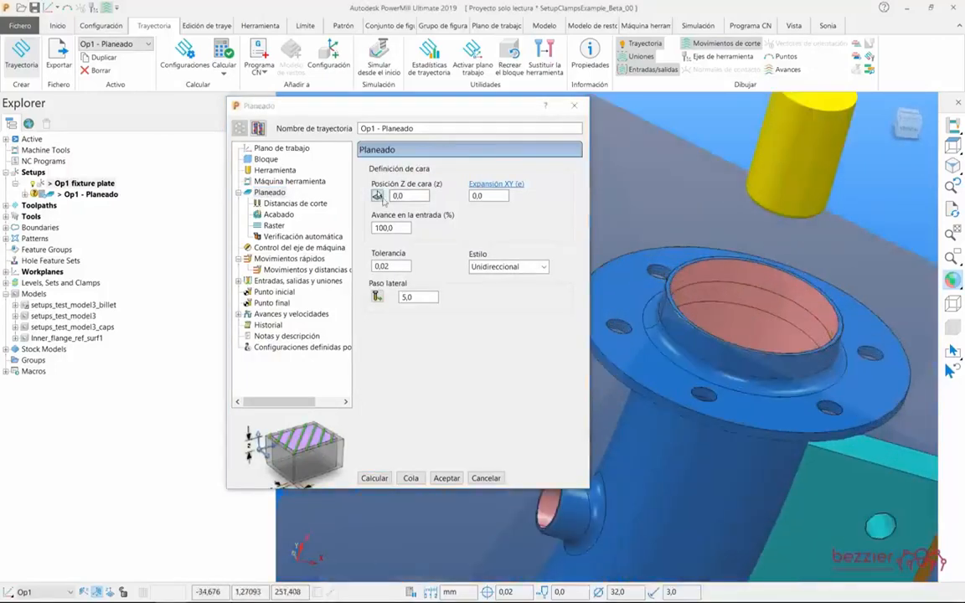
left_click(377, 195)
scroll(695, 318, "up", 3)
scroll(645, 300, "up", 2)
left_click(645, 300)
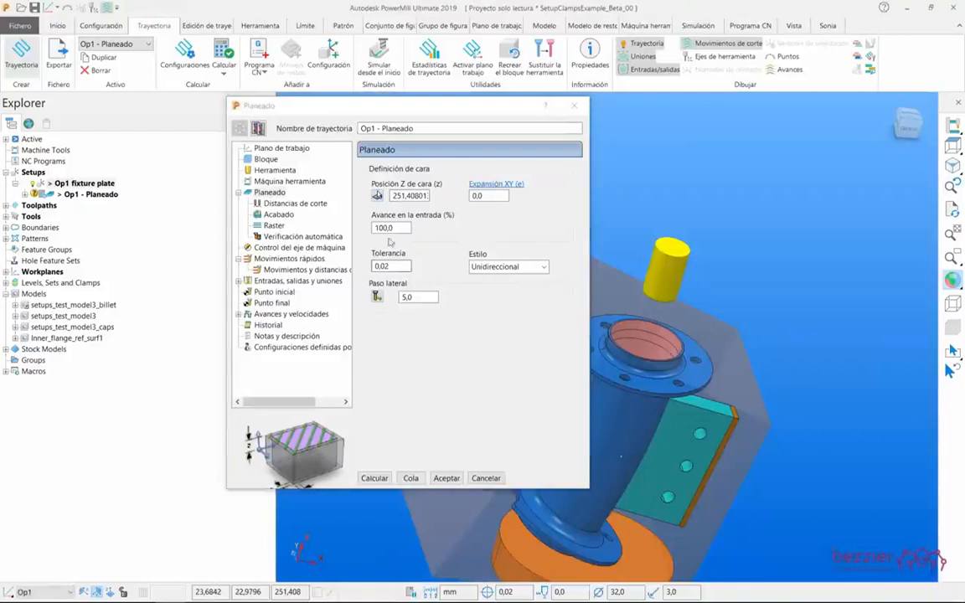
Step: Set the facing tolerance to 0.2 and define the stepover with the expression tool.Diameter*0.75
double_click(403, 265)
type("0,2")
key("Tab")
right_click(418, 297)
left_click(466, 336)
left_click(275, 170)
left_click(472, 332)
left_click_drag(634, 112, 783, 134)
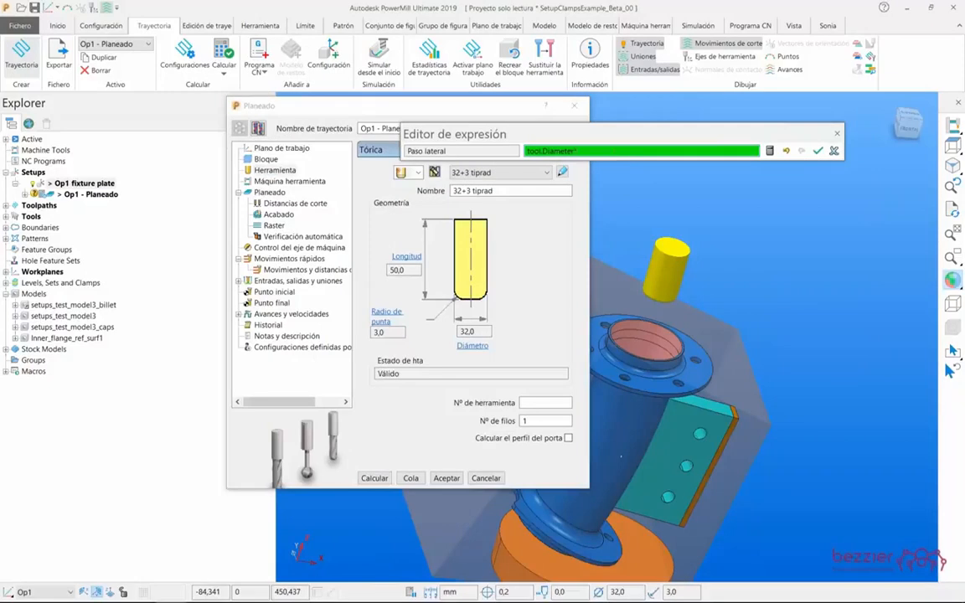
type("*0.75")
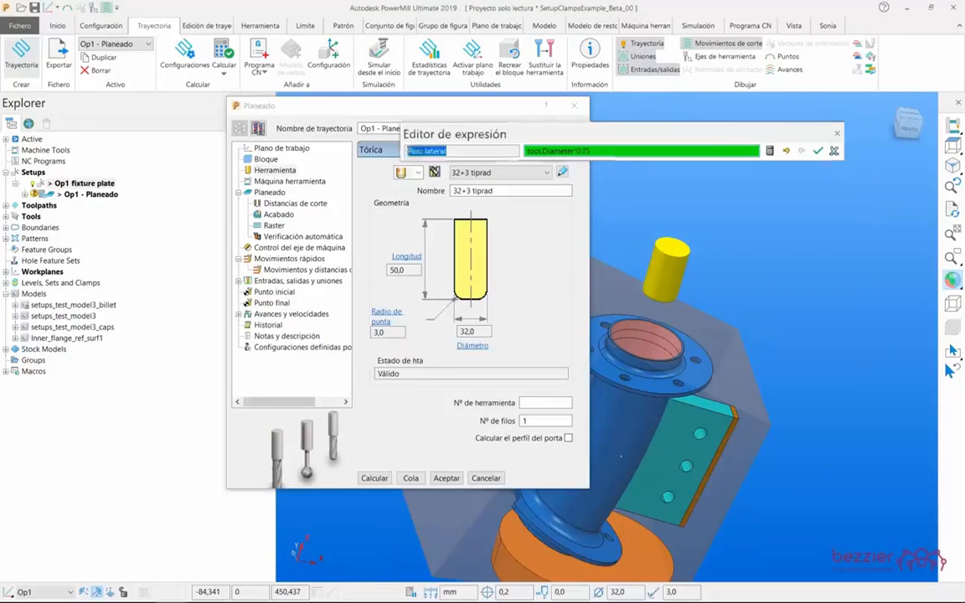
left_click(816, 153)
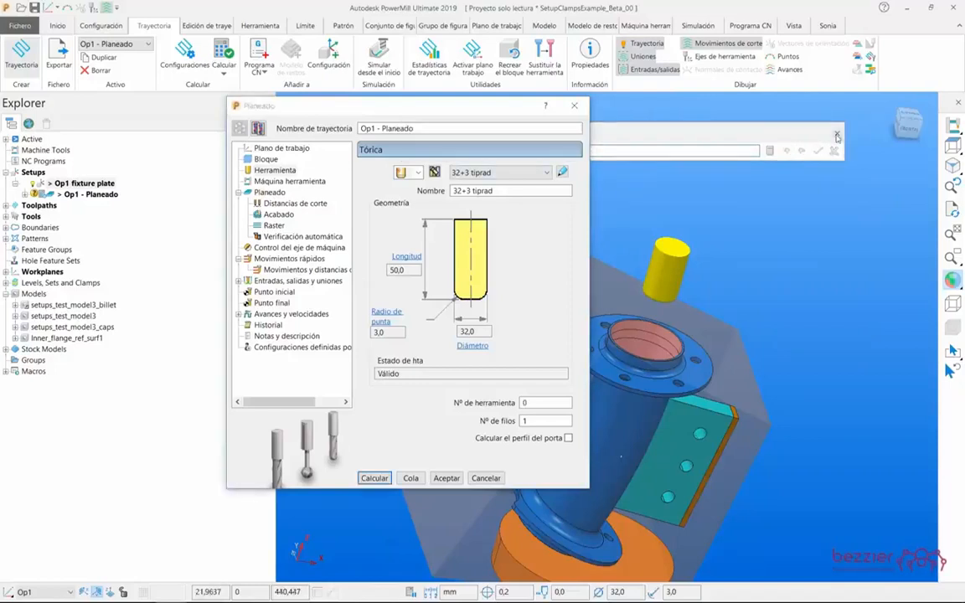
left_click(269, 193)
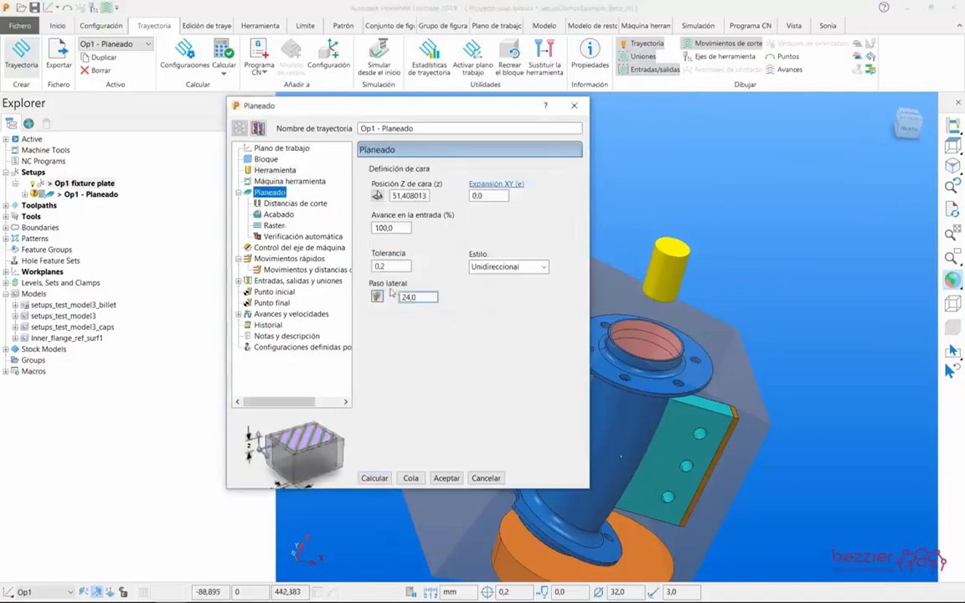
Step: Measure the vertical distance from the pipe's upper rim to the stock's highest corner and set the depth of stock to 37
left_click(276, 204)
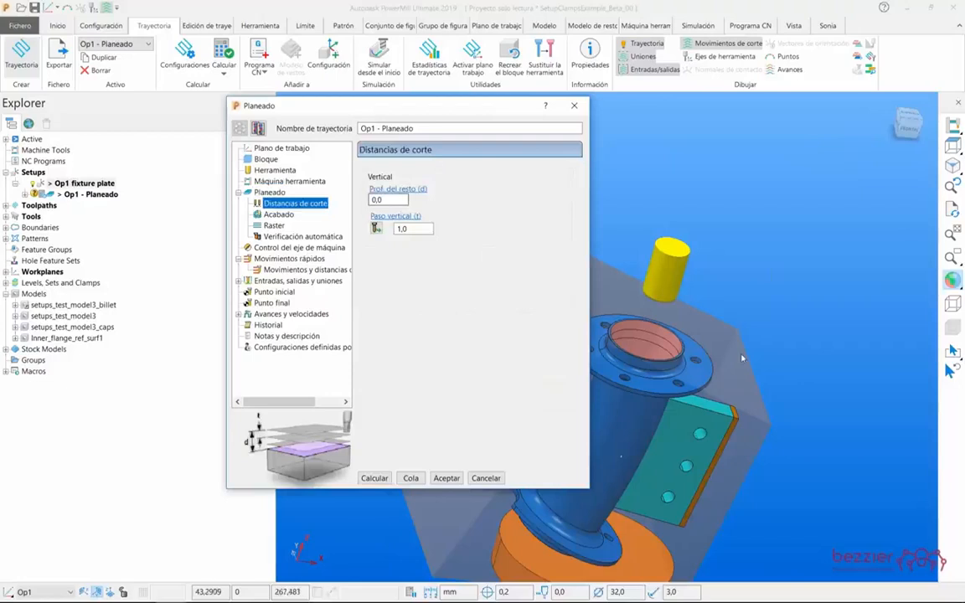
middle_click_drag(761, 359, 810, 378, "shift")
left_click(909, 127)
left_click(393, 196)
left_click(396, 190)
scroll(712, 335, "up", 3)
middle_click_drag(712, 347, 605, 348, "shift")
scroll(440, 300, "up", 4)
scroll(660, 304, "down", 5)
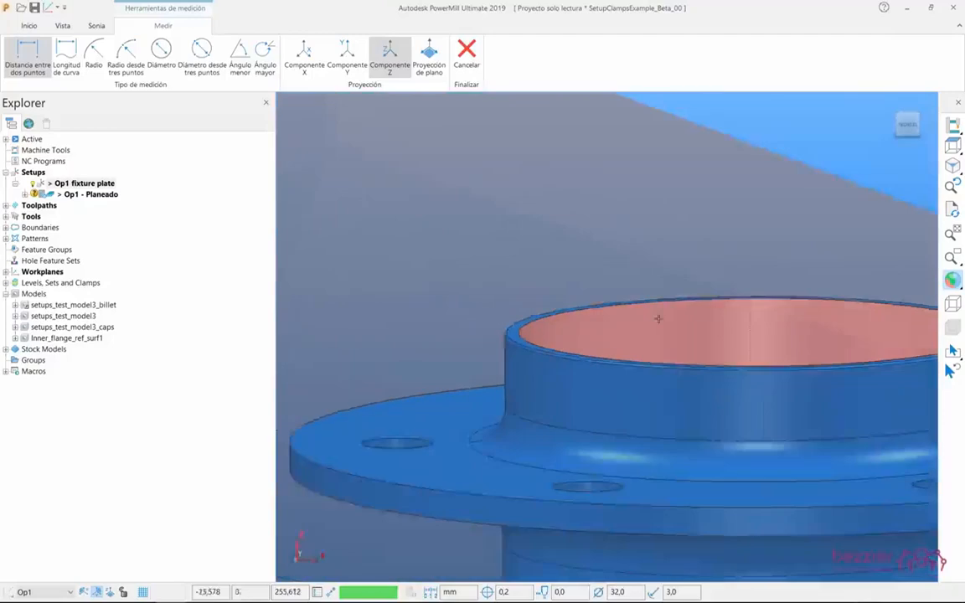
left_click(909, 124)
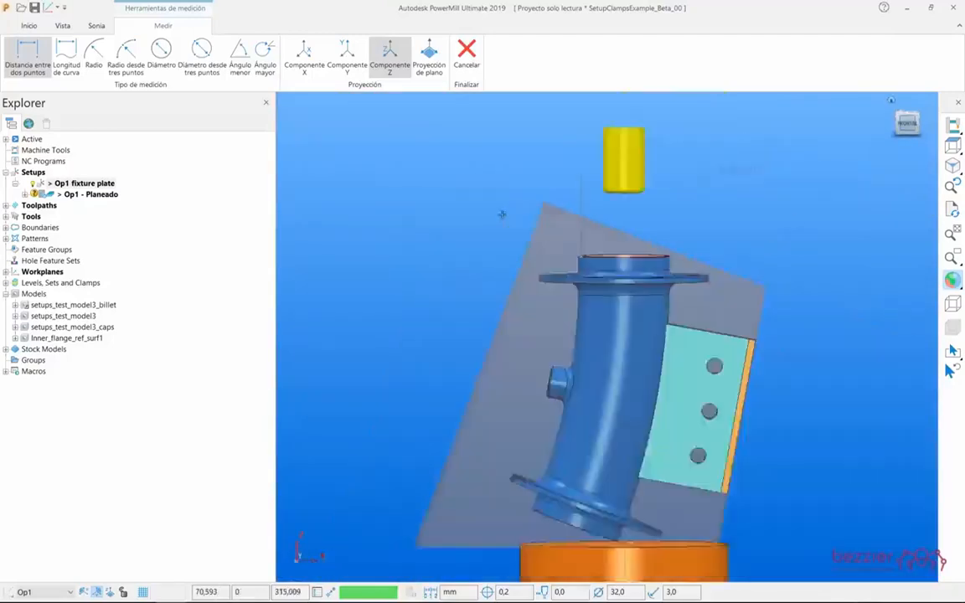
left_click(553, 209)
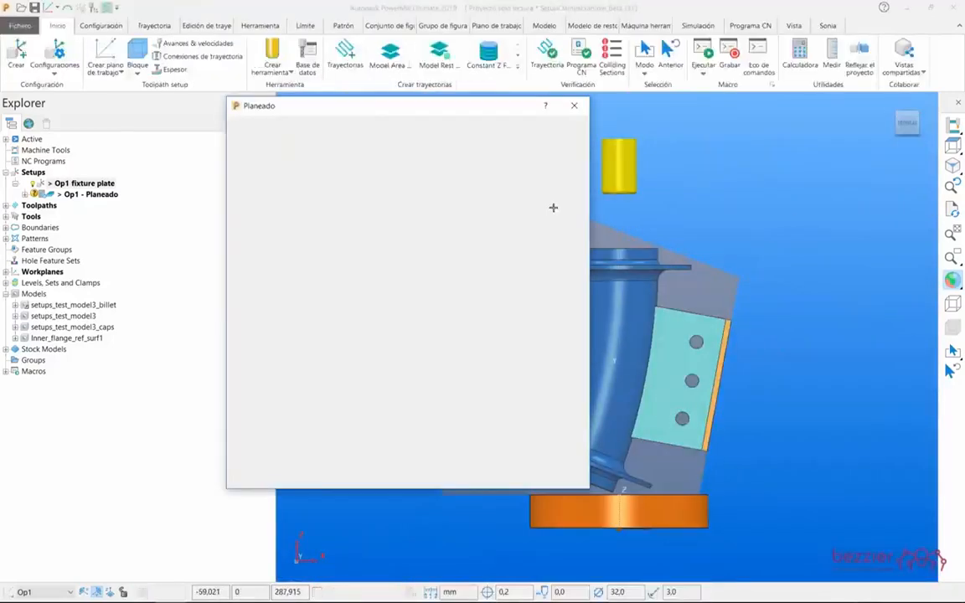
left_click_drag(404, 200, 375, 201)
type("7")
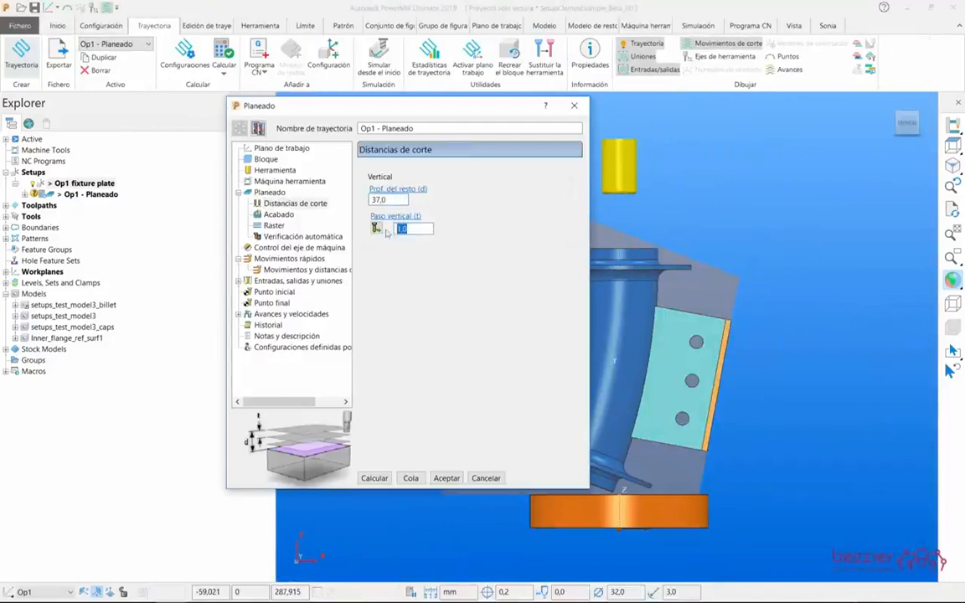
Step: Define the vertical stepdown with the expression tool.Diameter*0.2
right_click(426, 233)
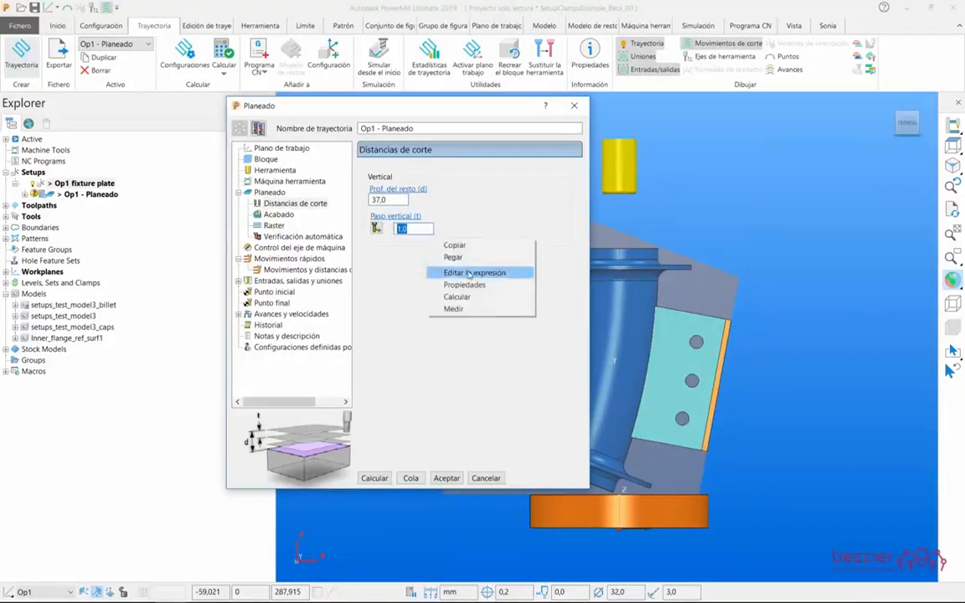
left_click(465, 273)
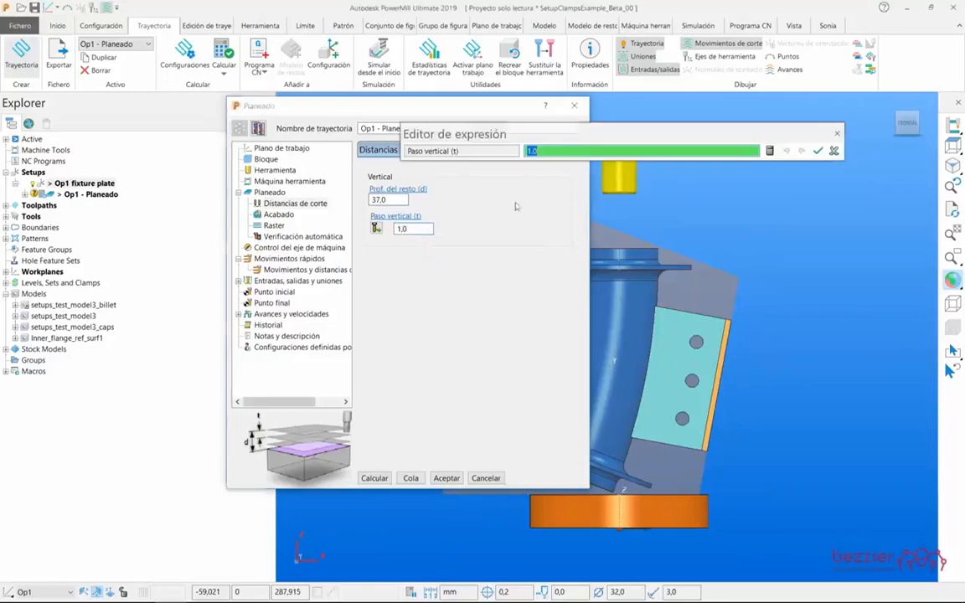
left_click(270, 170)
left_click(472, 345)
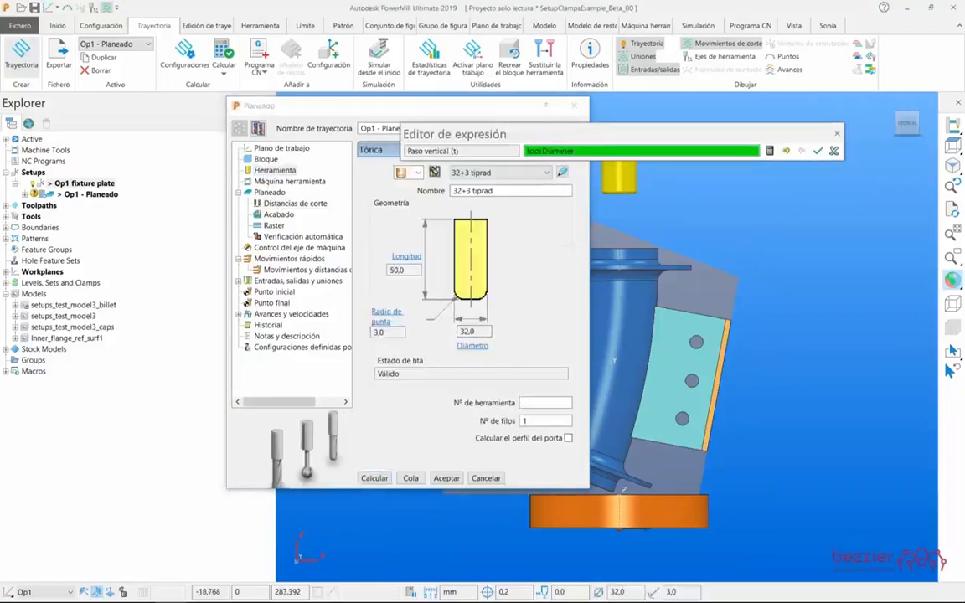
left_click_drag(599, 141, 625, 140)
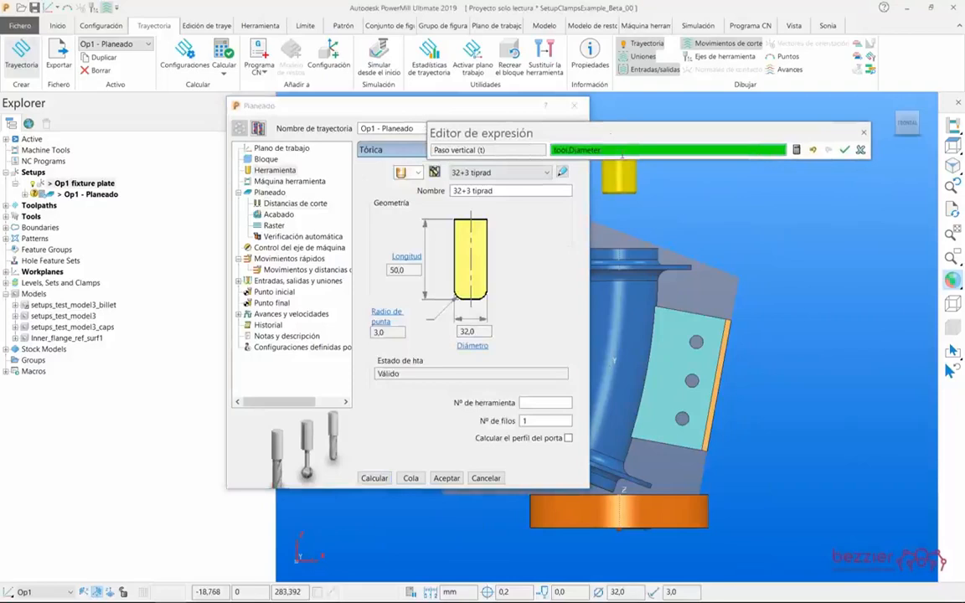
type("*0.2")
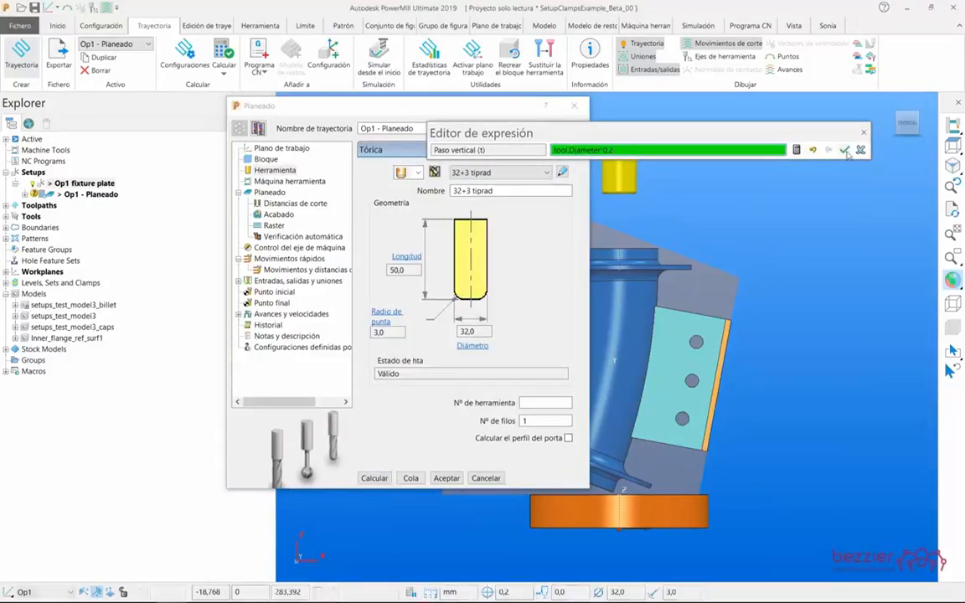
left_click(864, 132)
Step: Set the facing style to Bidireccional and calculate the Op1 - Planeado toolpath
left_click(270, 192)
left_click(502, 266)
left_click(492, 293)
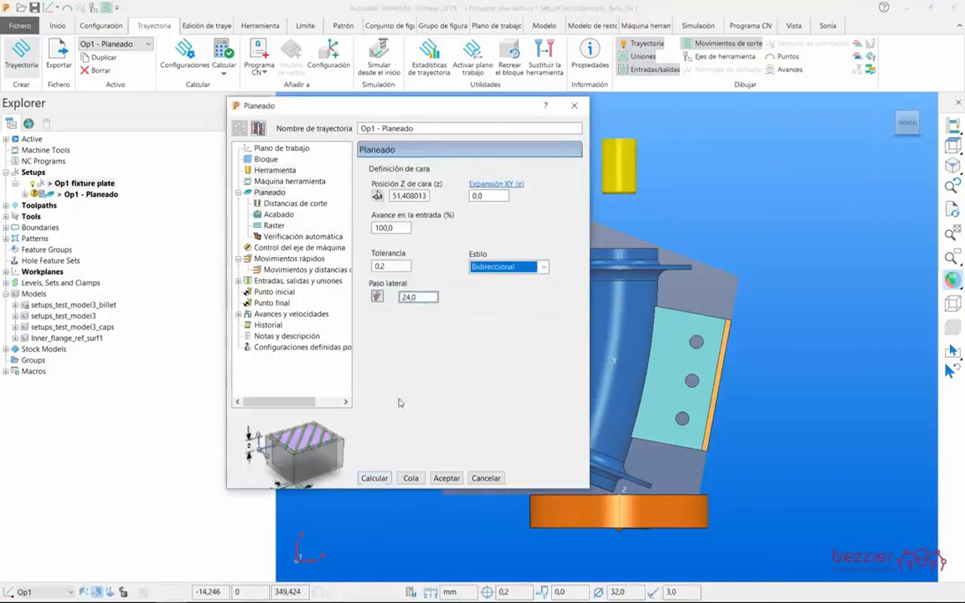
left_click(374, 477)
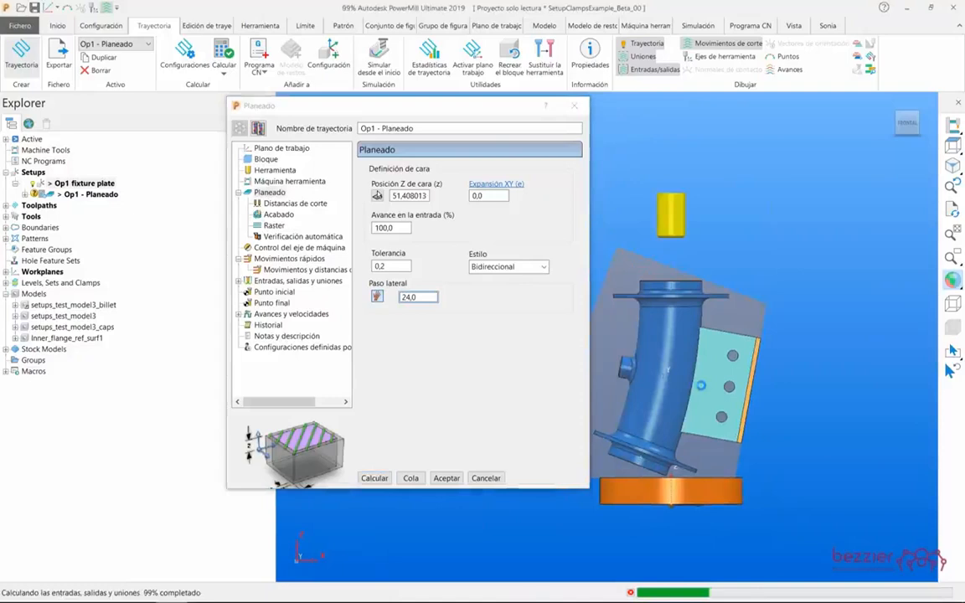
middle_click_drag(657, 323, 704, 303)
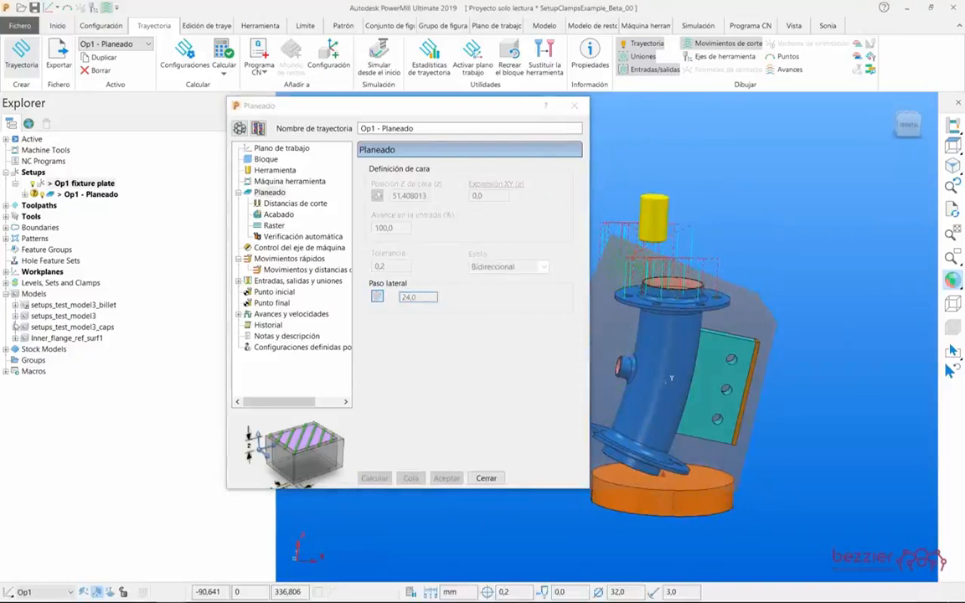
Step: Reopen the toolpath for editing, turn on tip collision detection against the model in its automatic verification, and recalculate it
left_click(7, 285)
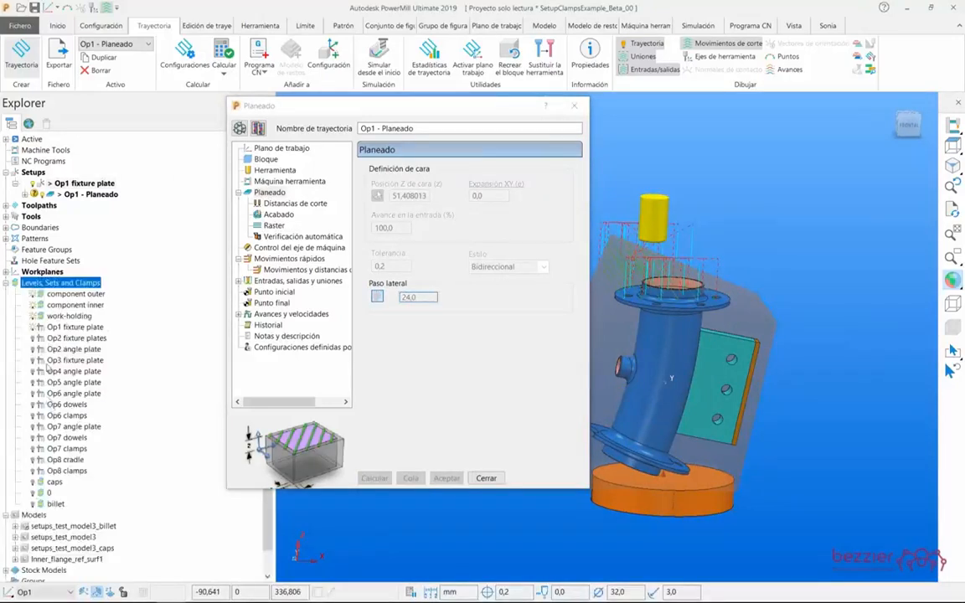
left_click(7, 284)
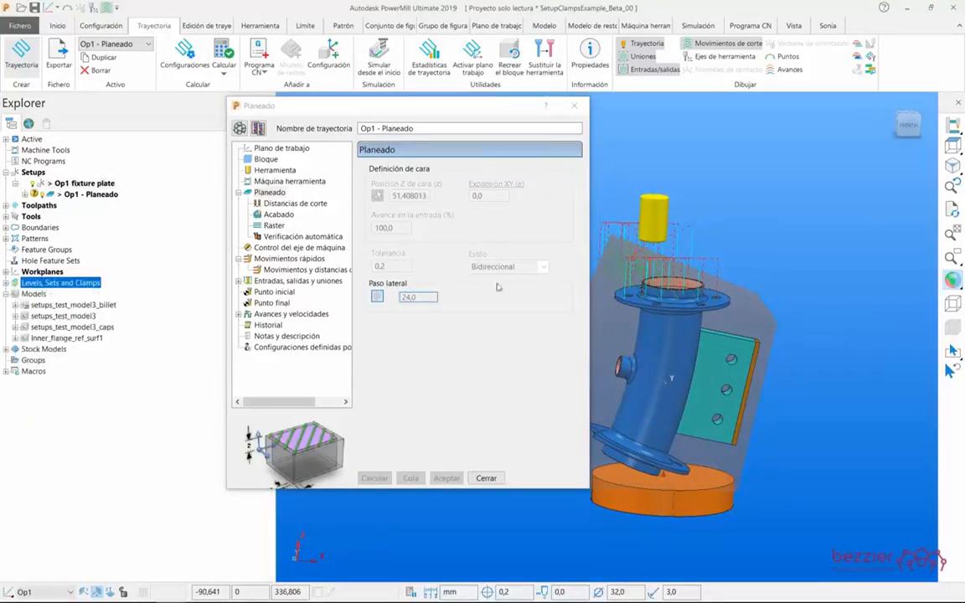
left_click_drag(418, 109, 347, 117)
left_click(169, 137)
left_click(224, 244)
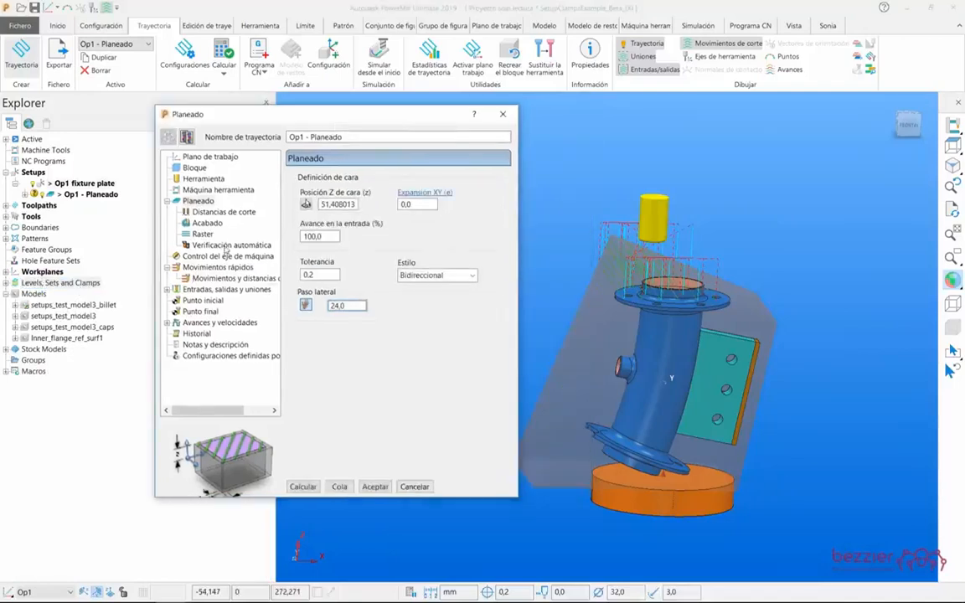
left_click(491, 185)
left_click(312, 489)
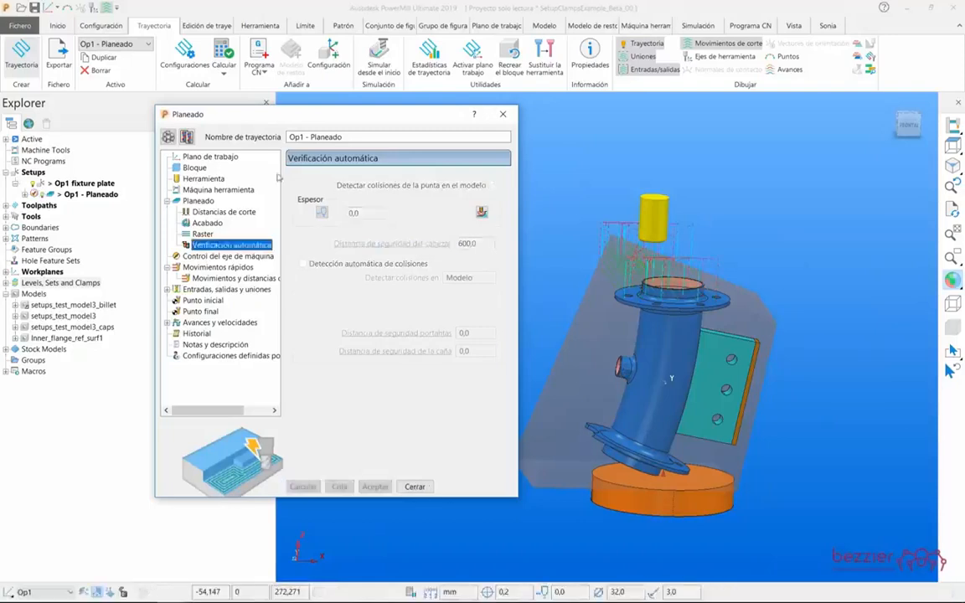
Step: Open the component thickness settings of Op1 - Planeado and examine the machining modes of sets 14 to 17, including the ignored and collision sets
left_click(482, 214)
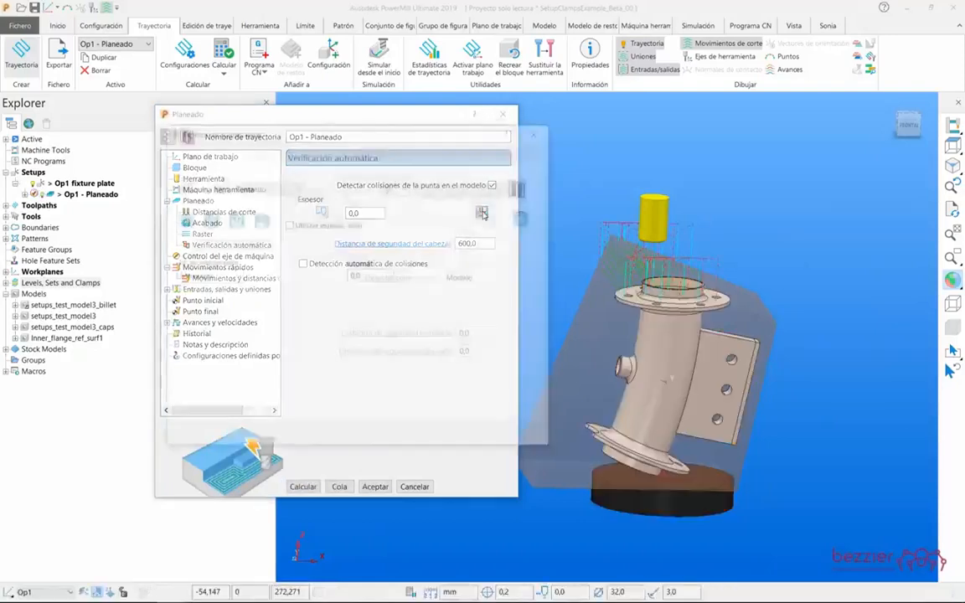
left_click_drag(367, 138, 368, 139)
left_click_drag(569, 333, 569, 388)
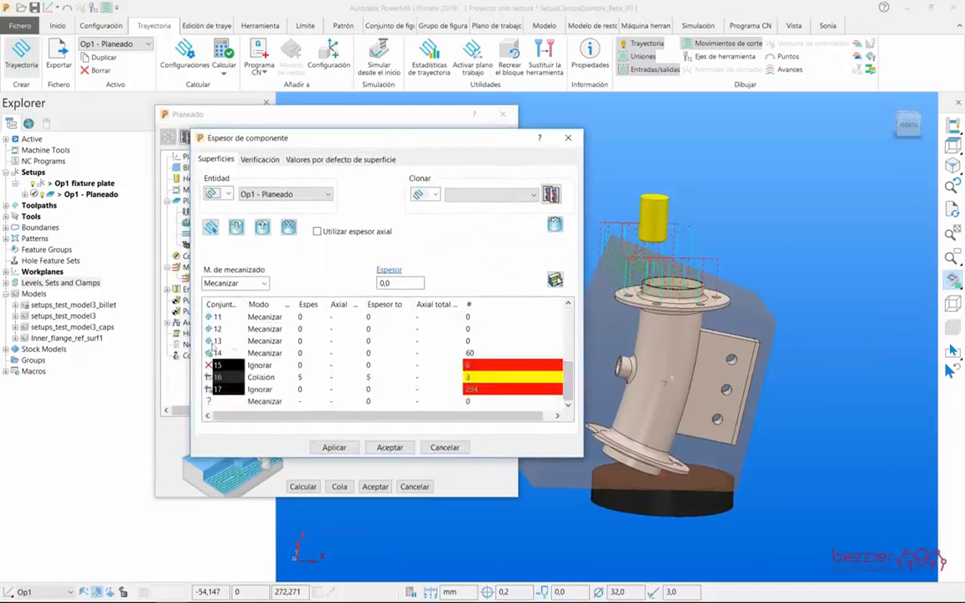
left_click(276, 352)
scroll(300, 332, "up", 4)
scroll(298, 329, "down", 4)
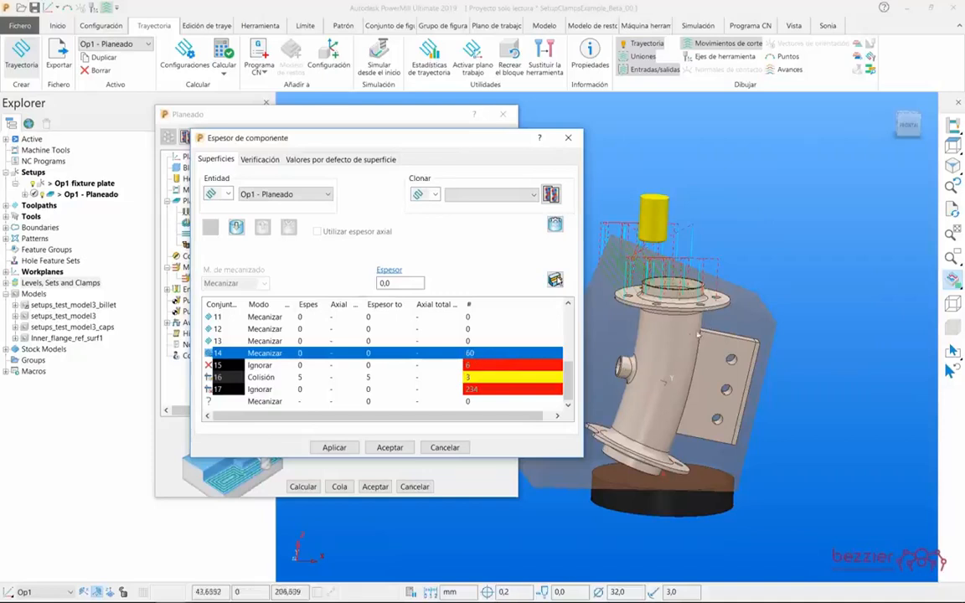
left_click(226, 366)
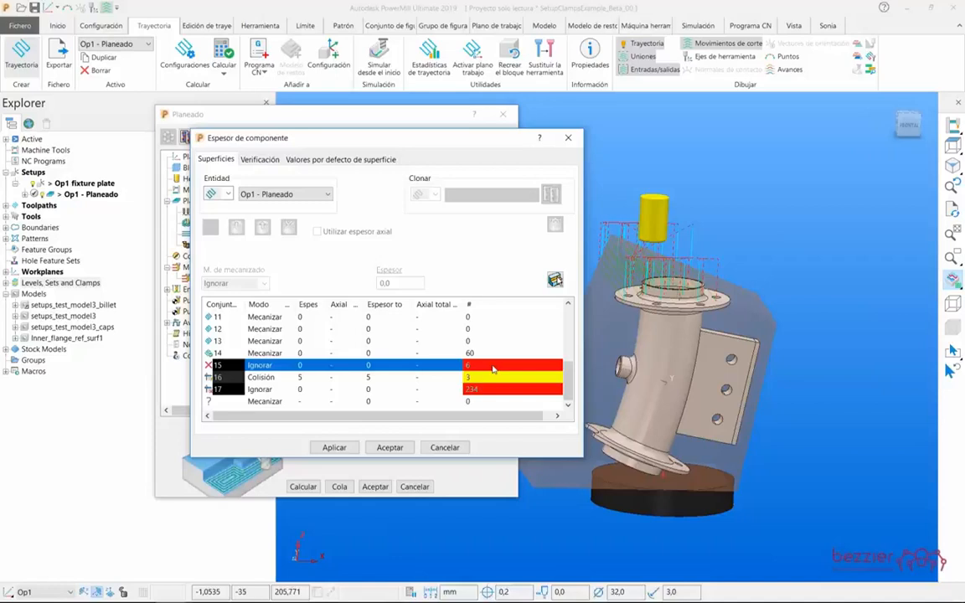
left_click(75, 305)
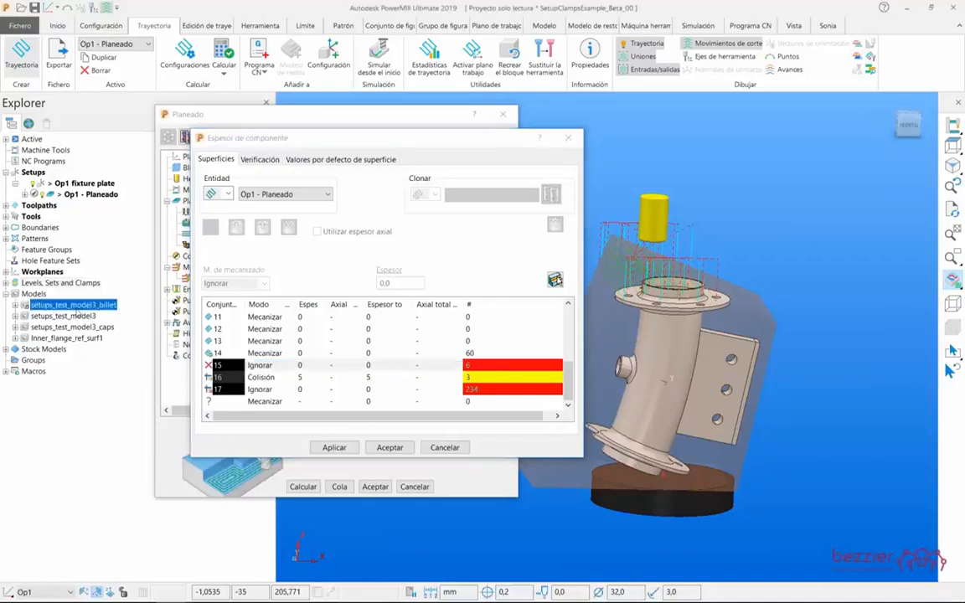
left_click(240, 385)
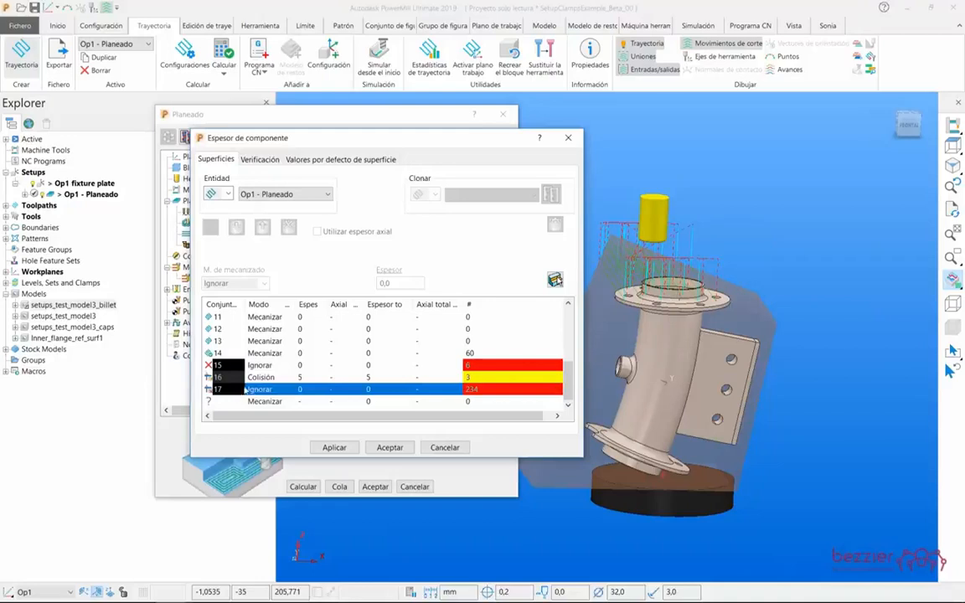
left_click(234, 378)
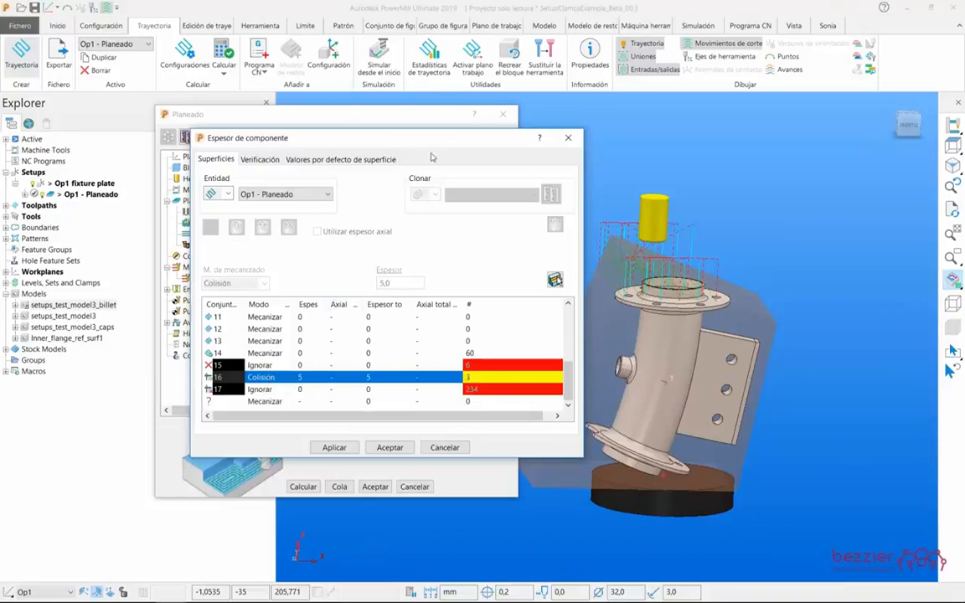
Step: Check which clamps and toolpaths the Op1 fixture plate setup uses in its settings, and close them
left_click_drag(431, 138, 683, 196)
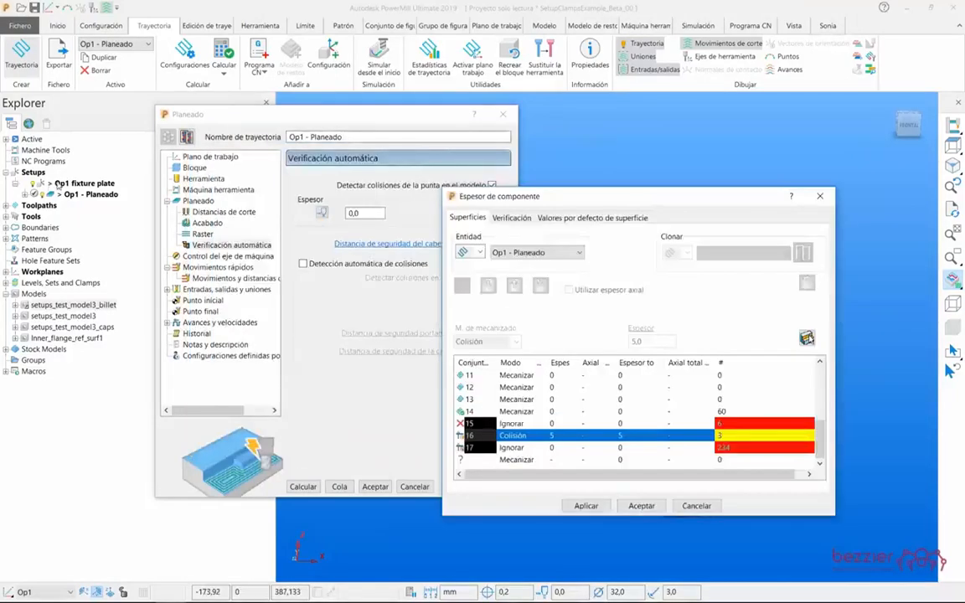
right_click(59, 184)
left_click(116, 237)
left_click(224, 167)
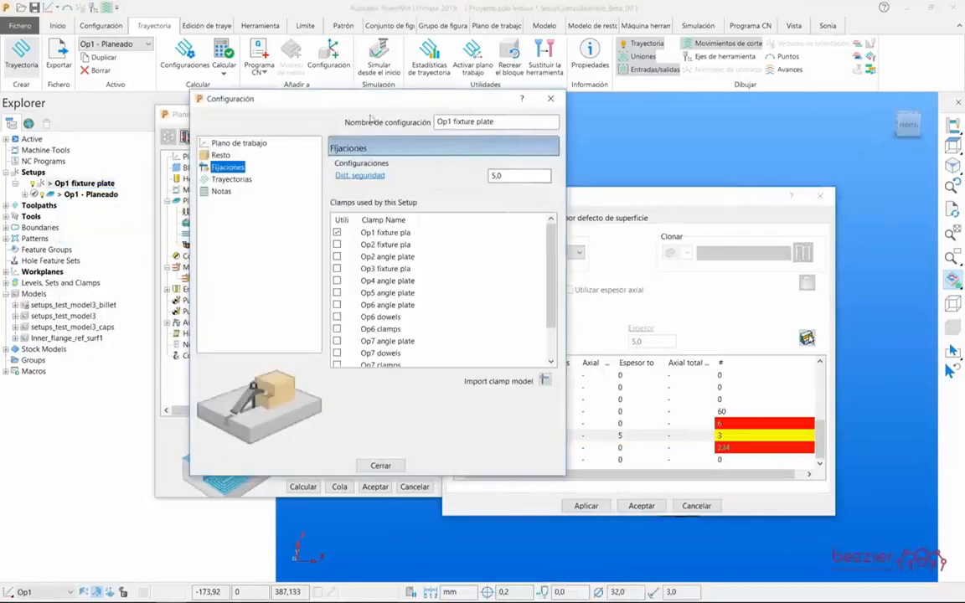
left_click_drag(316, 94, 273, 93)
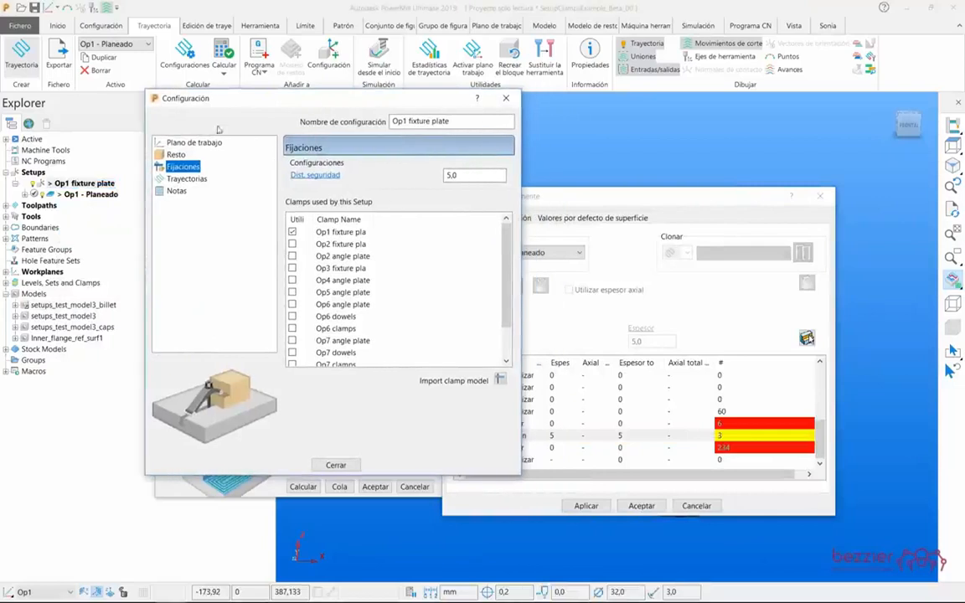
left_click(180, 178)
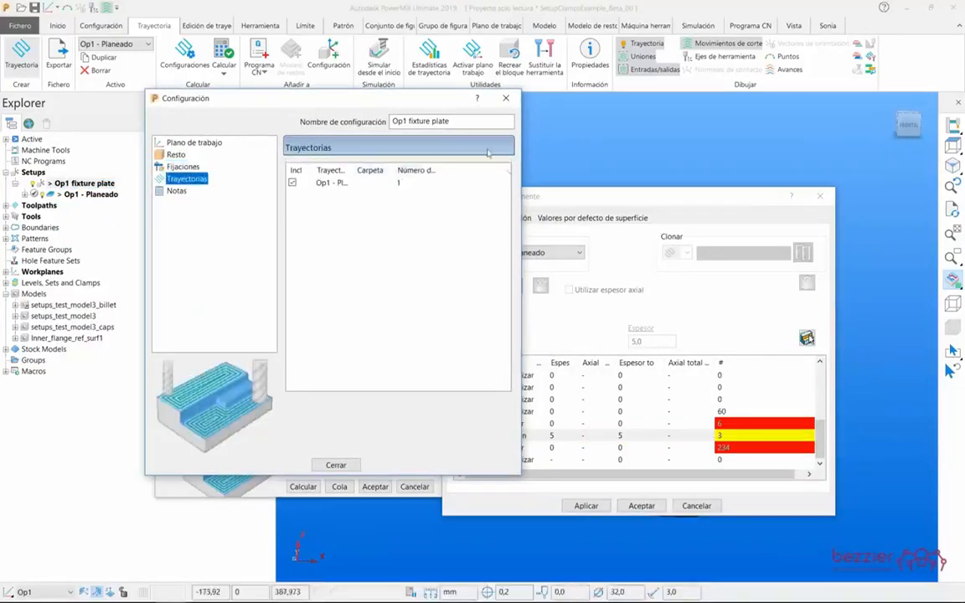
left_click(506, 100)
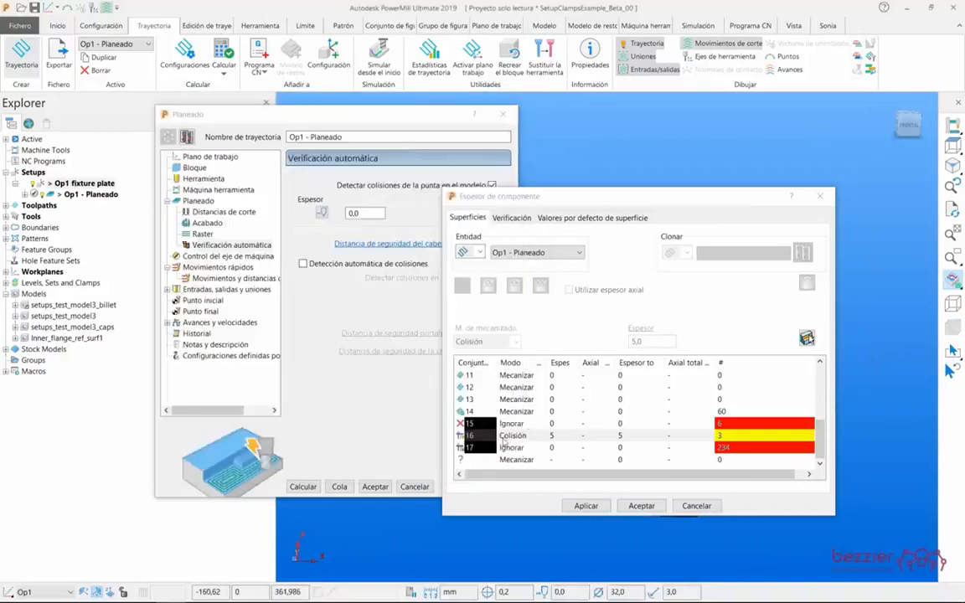
Step: Compare collision set 16 and ignored set 17 with the clamps listed under Levels, Sets and Clamps, and accept the component thickness settings
left_click(626, 437)
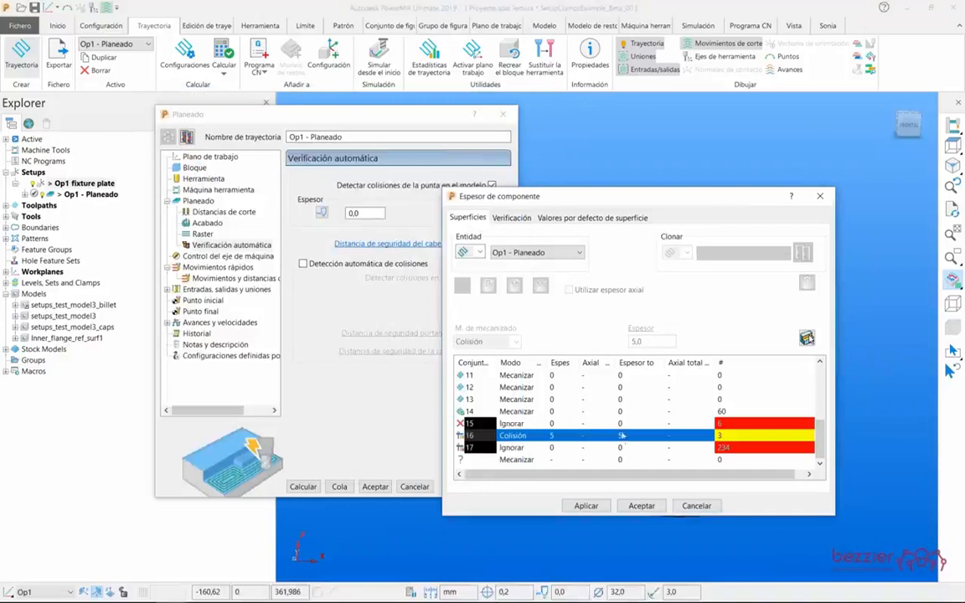
left_click(505, 449)
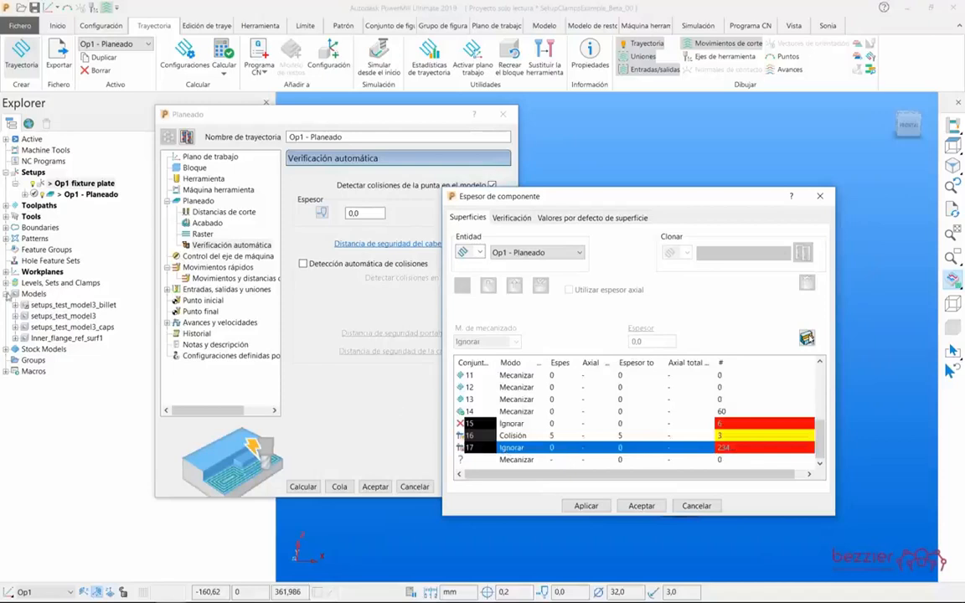
left_click(6, 283)
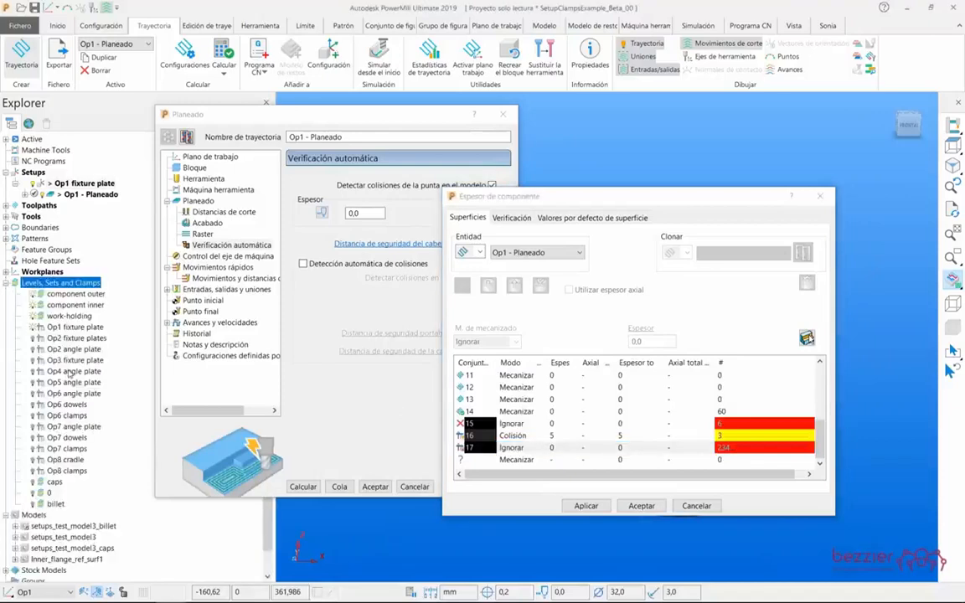
left_click(656, 510)
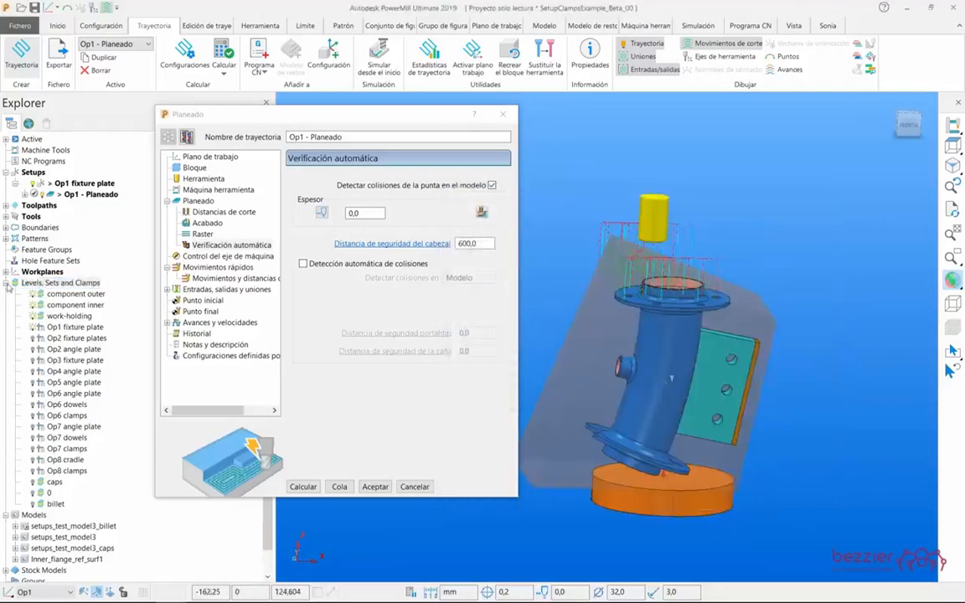
Step: Review the facing parameters of Op1 - Planeado and accept the toolpath settings
left_click(198, 201)
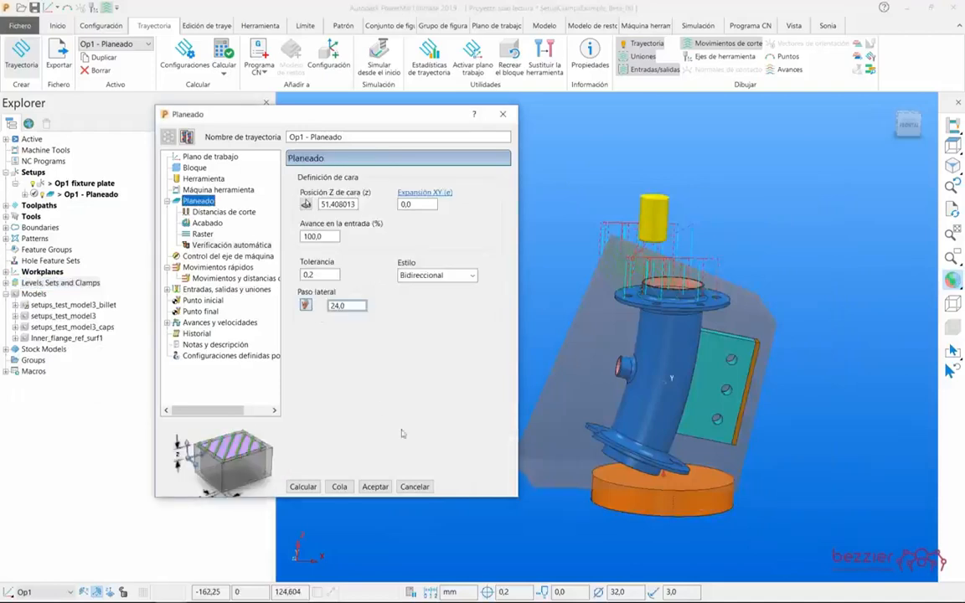
left_click(371, 491)
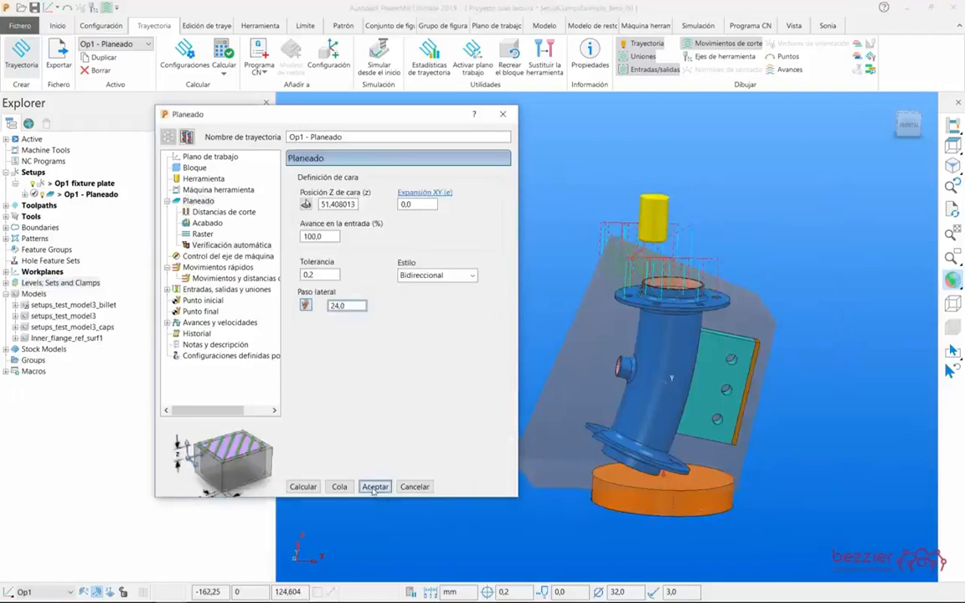
left_click(339, 487)
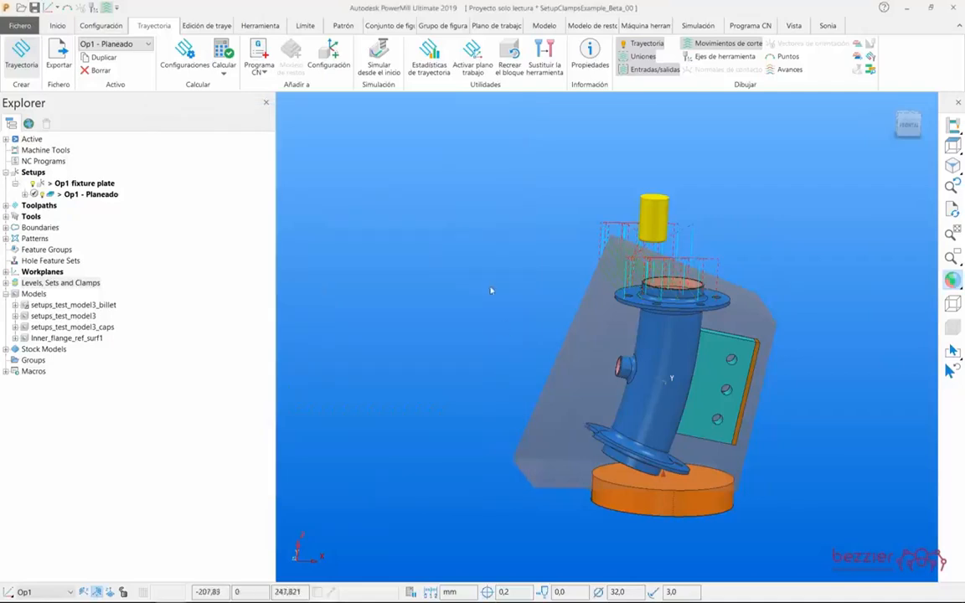
Step: Create a new toolpath in the Op1 fixture plate setup with the 3D roughing strategy Desbaste del modelo
middle_click_drag(467, 282, 430, 267, "shift")
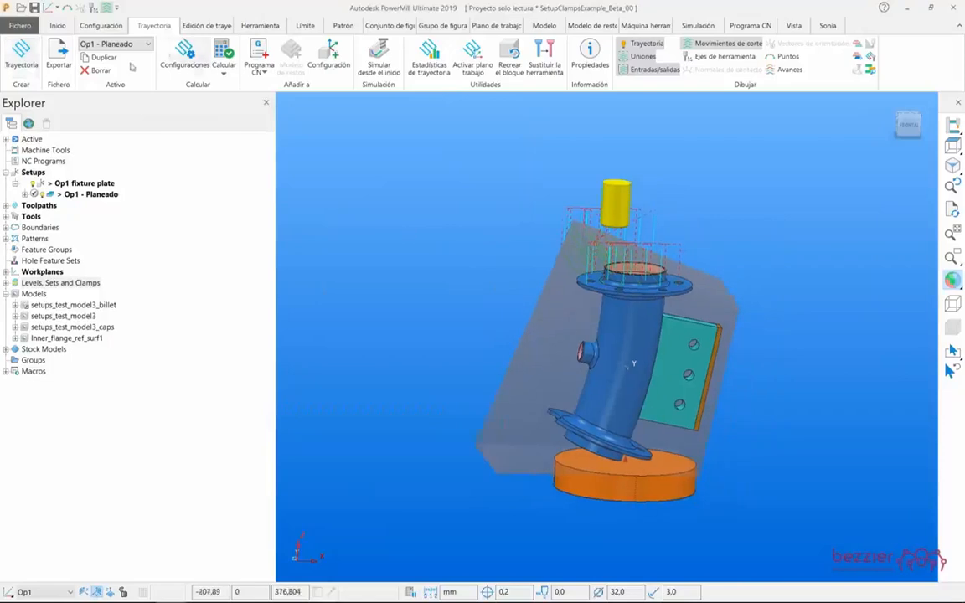
left_click(21, 54)
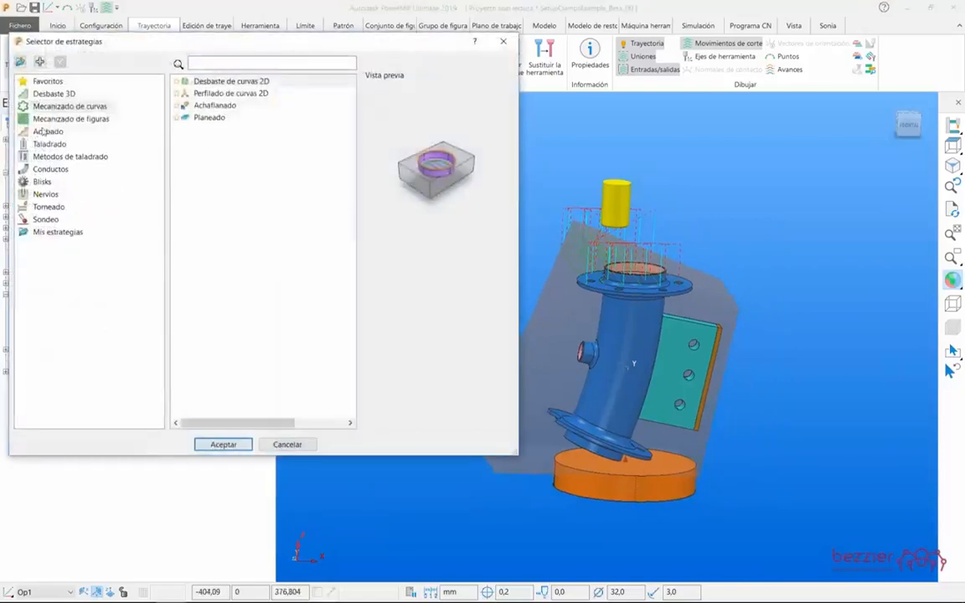
left_click(47, 132)
left_click(53, 93)
left_click(245, 94)
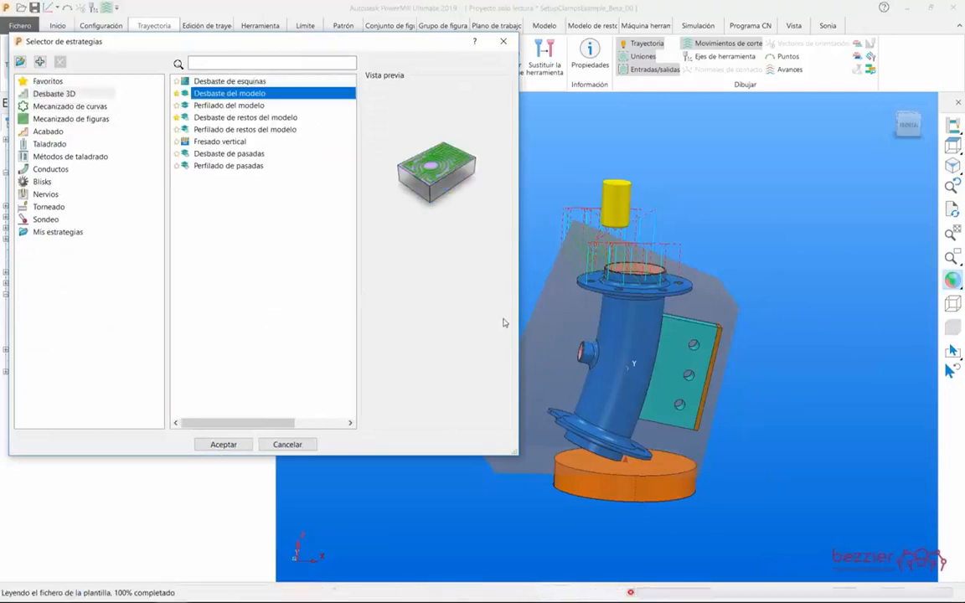
key("Escape")
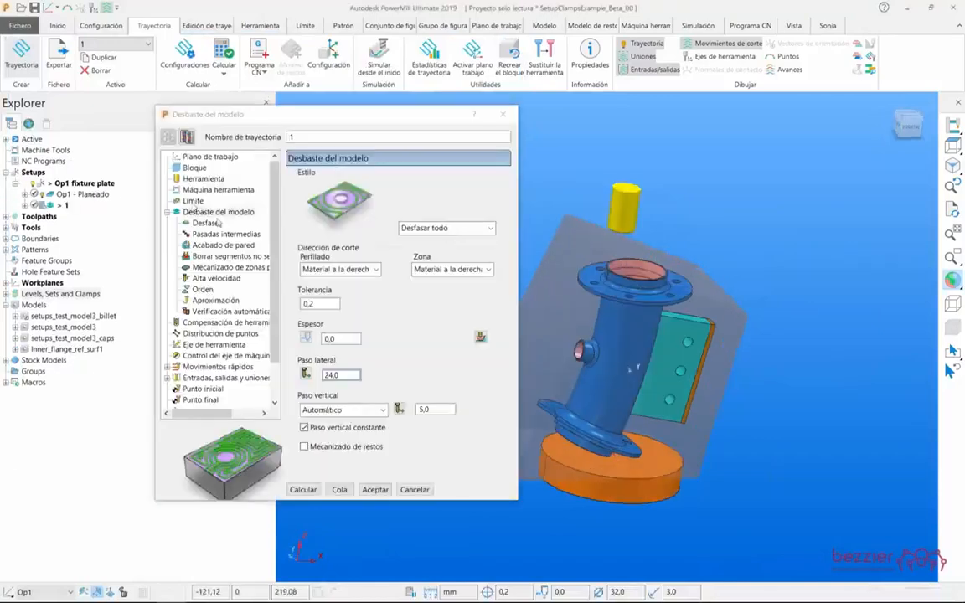
Step: Limit the roughing in Z by picking the pipe's upper rim as the maximum and a point on the upper flange as the minimum
left_click(193, 201)
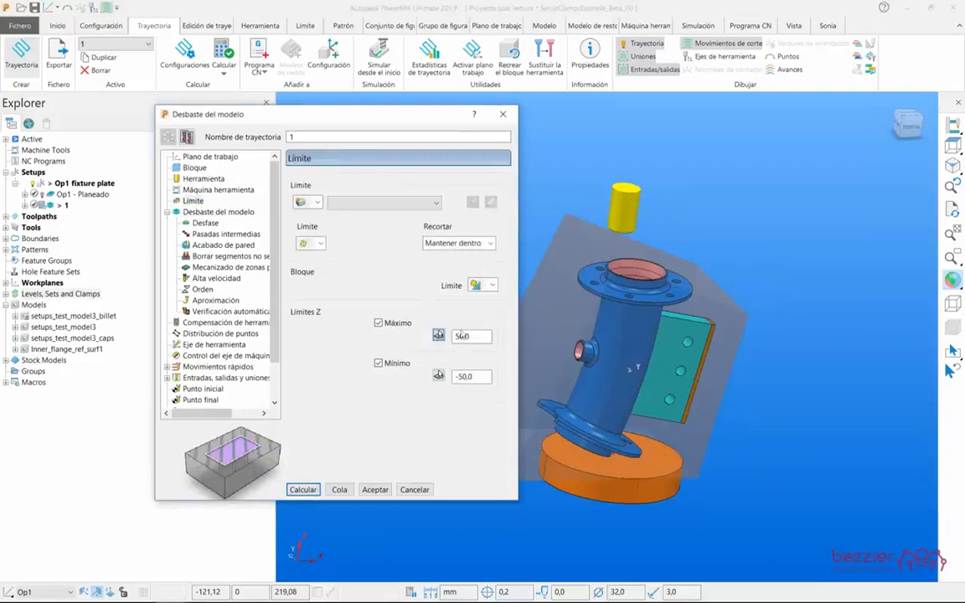
scroll(578, 268, "up", 5)
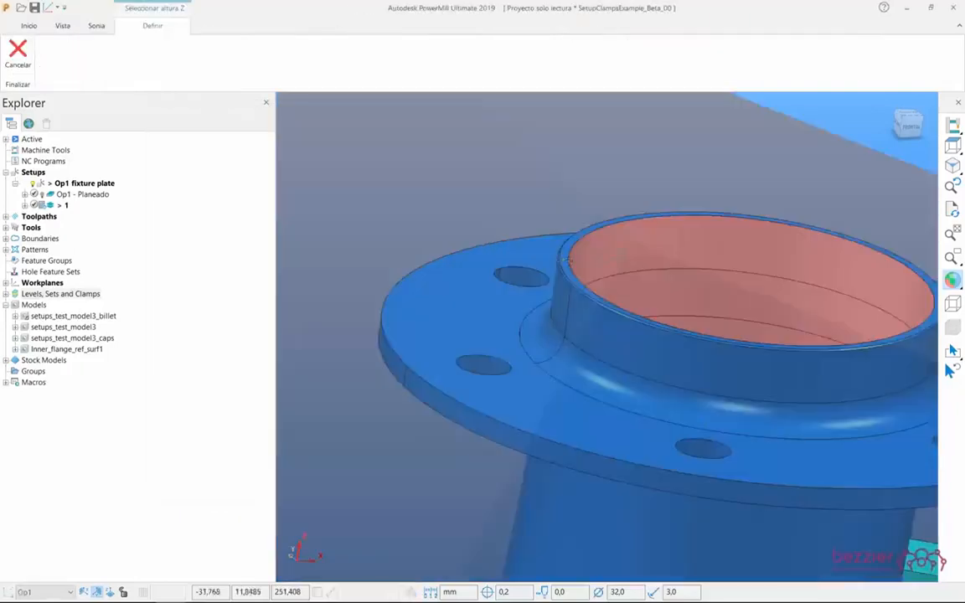
left_click(569, 262)
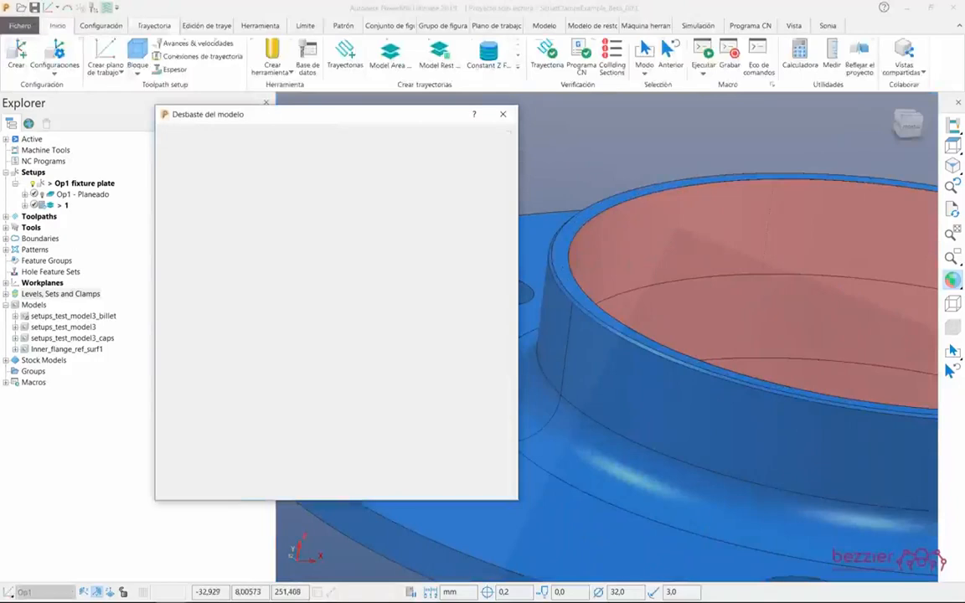
left_click(440, 372)
left_click(516, 391)
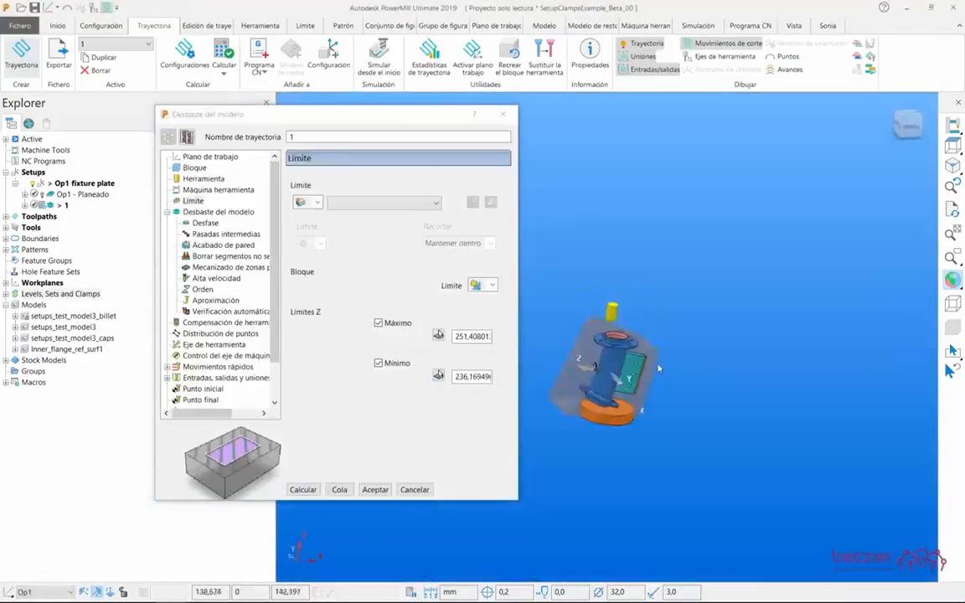
Step: Review the roughing toolpath's workplane, setup stock and automatic verification, calculate it and close its settings
left_click(205, 157)
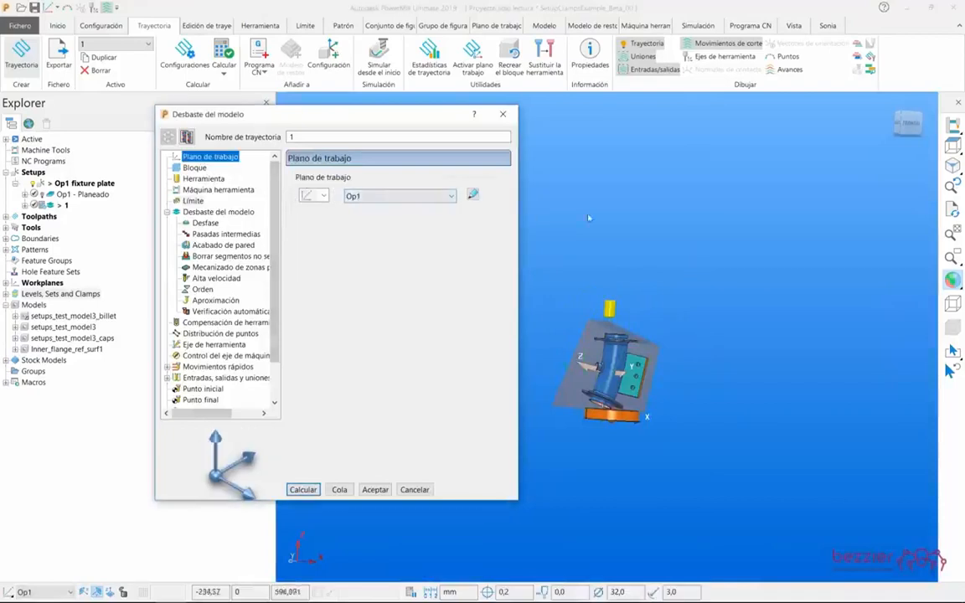
right_click(724, 218)
left_click(764, 291)
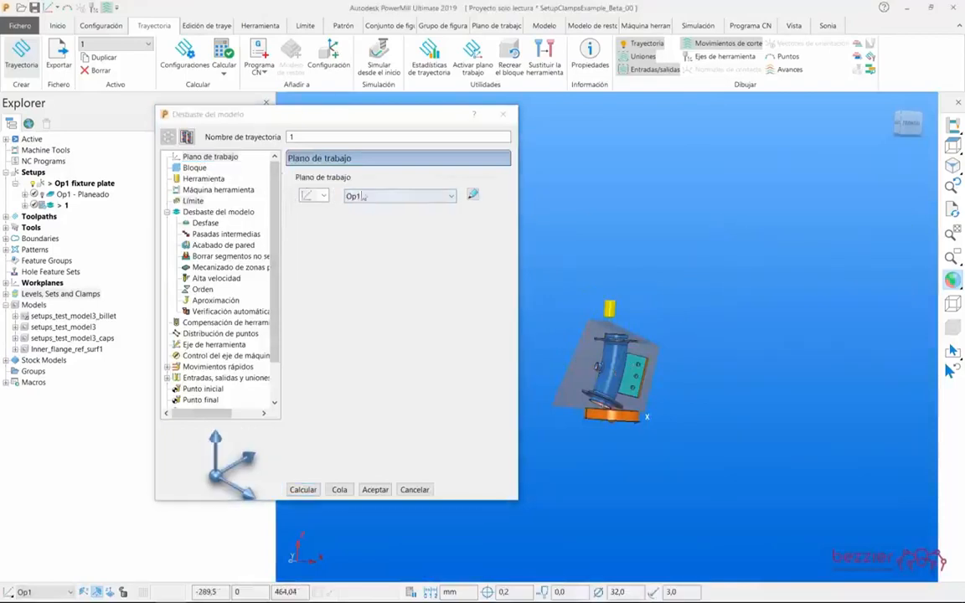
left_click(193, 168)
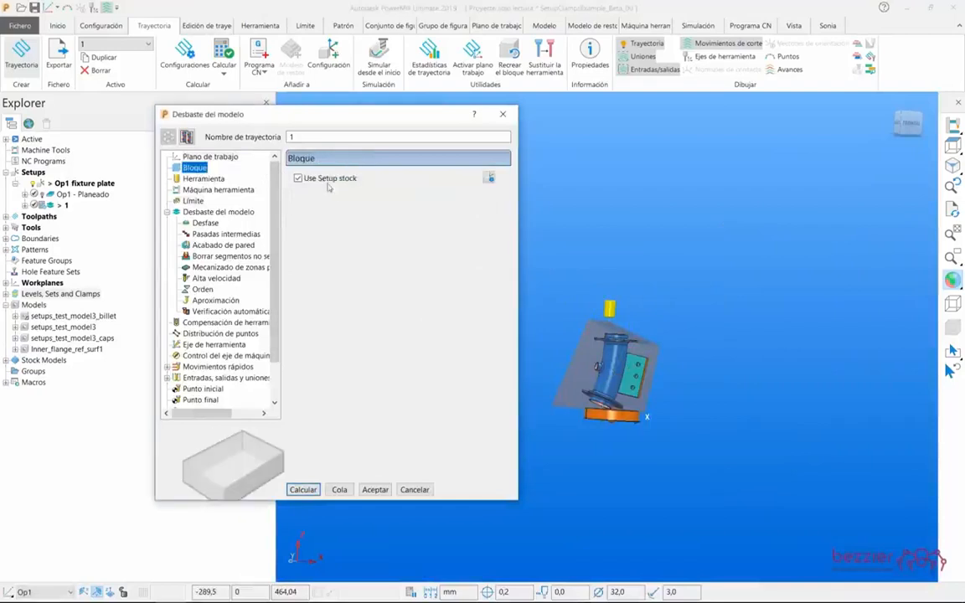
left_click(219, 213)
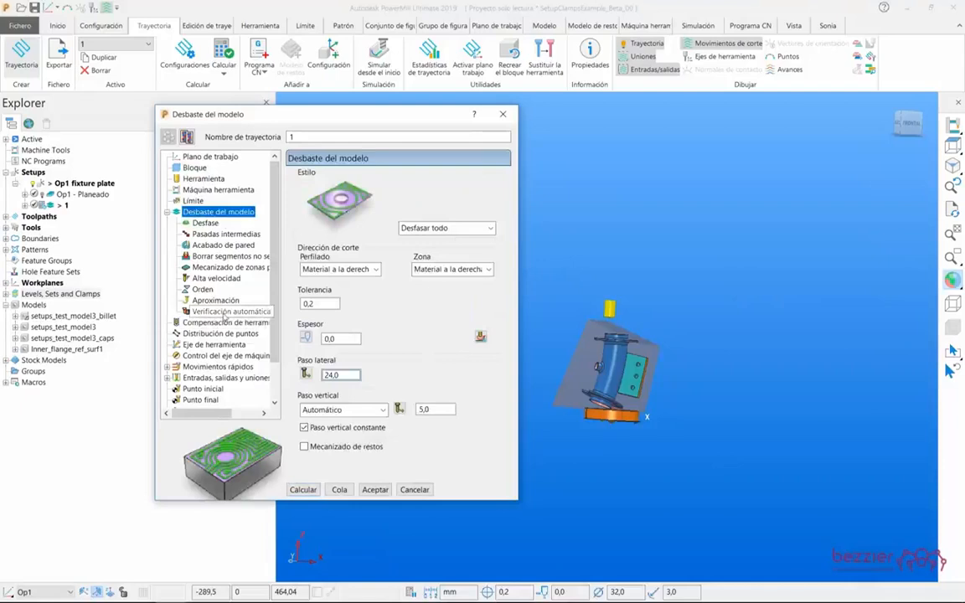
left_click(225, 313)
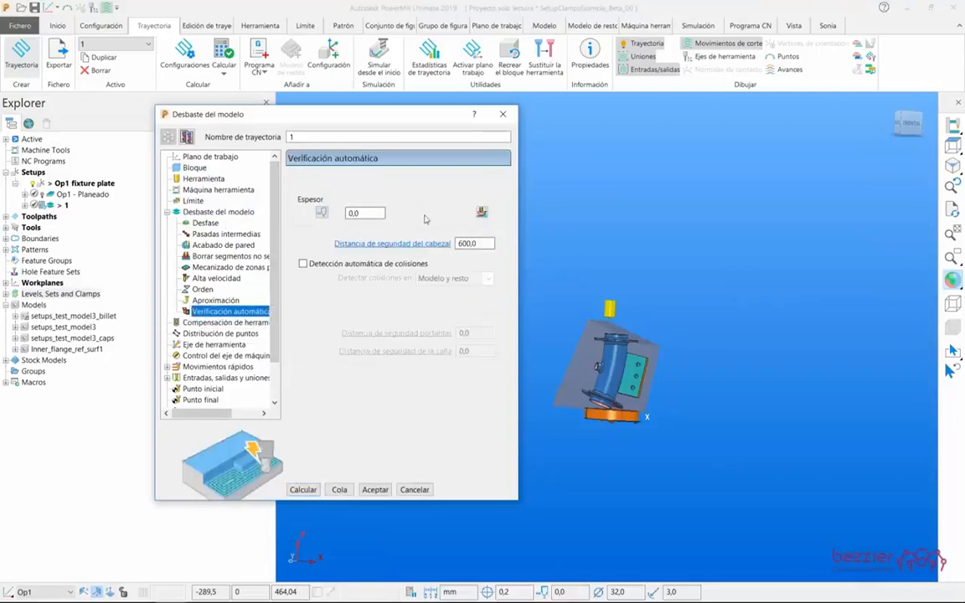
left_click(220, 215)
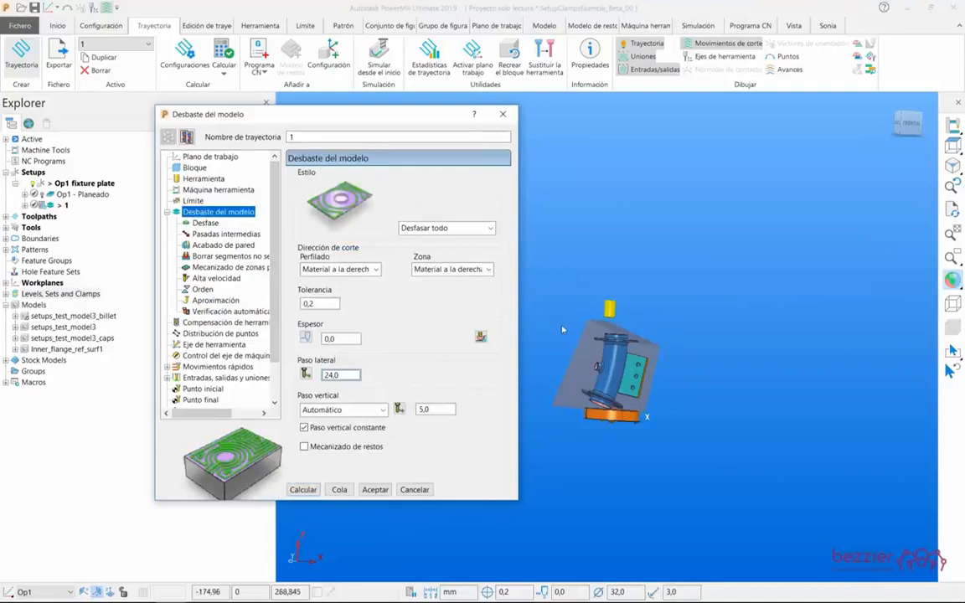
left_click(305, 491)
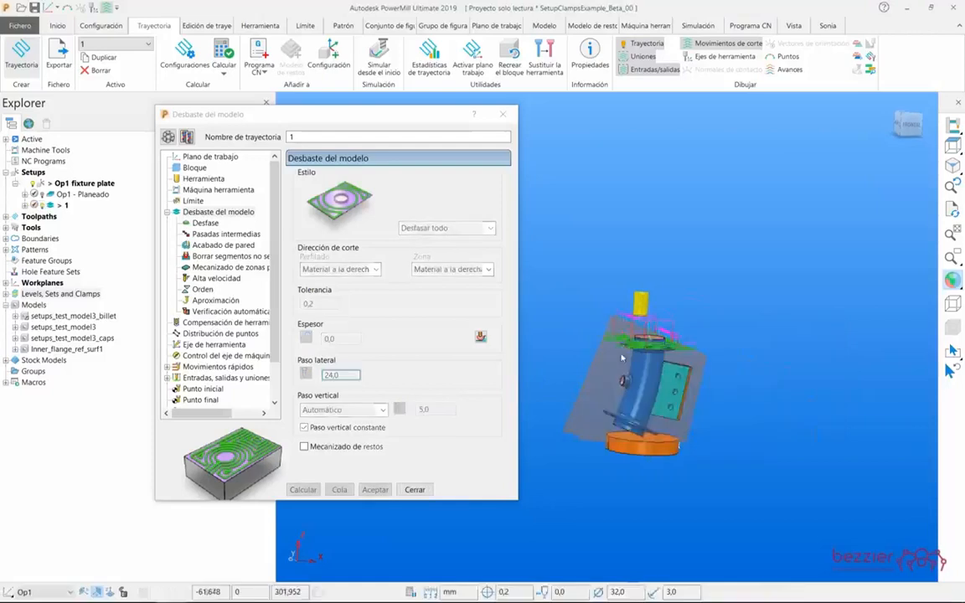
left_click(416, 490)
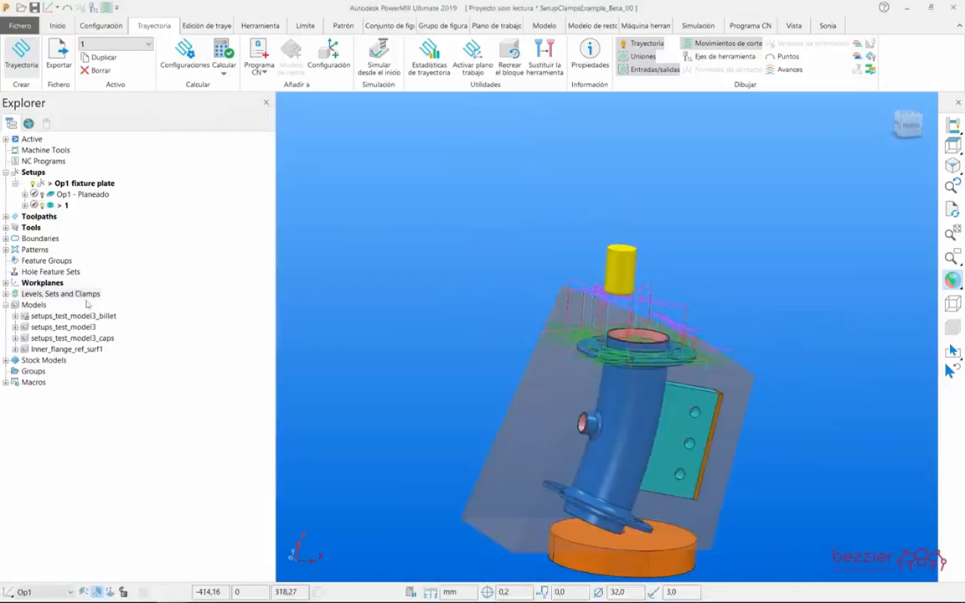
Step: Deactivate toolpath 1 and switch to the already open SetupClampsExample_Beta project, showing its part in an isometric view
double_click(49, 207)
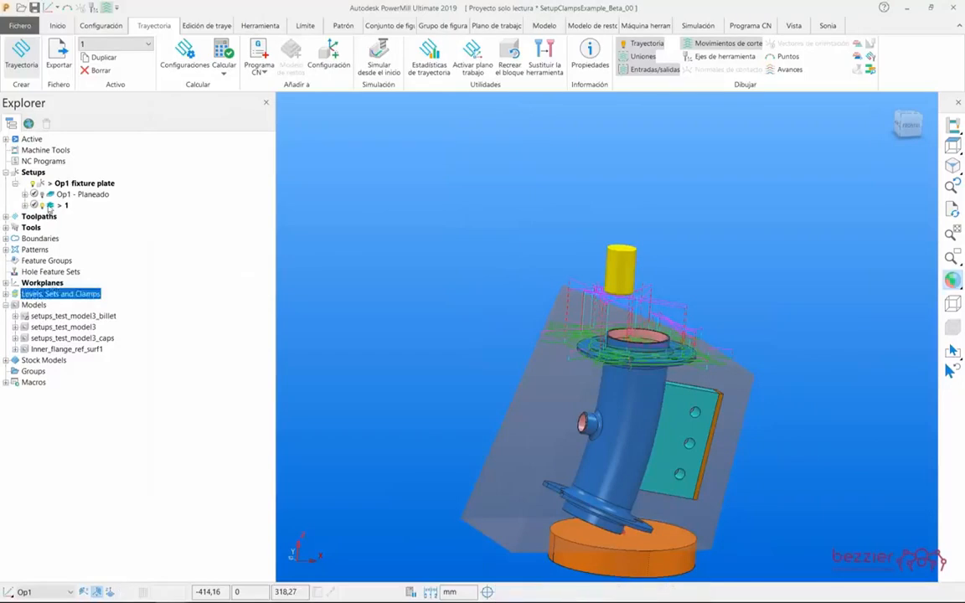
left_click(907, 12)
key("alt+Tab")
left_click(644, 411)
scroll(496, 323, "down", 5)
key("ctrl+1")
Step: Expand the lists of setups and clamps, and display the model with multicolour shading and no wireframe
left_click(5, 171)
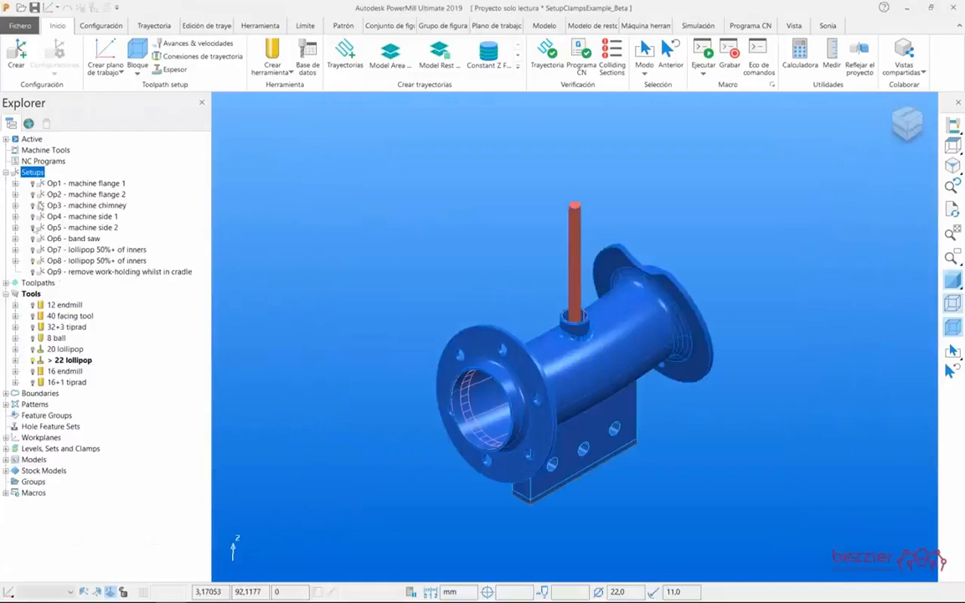
left_click(6, 449)
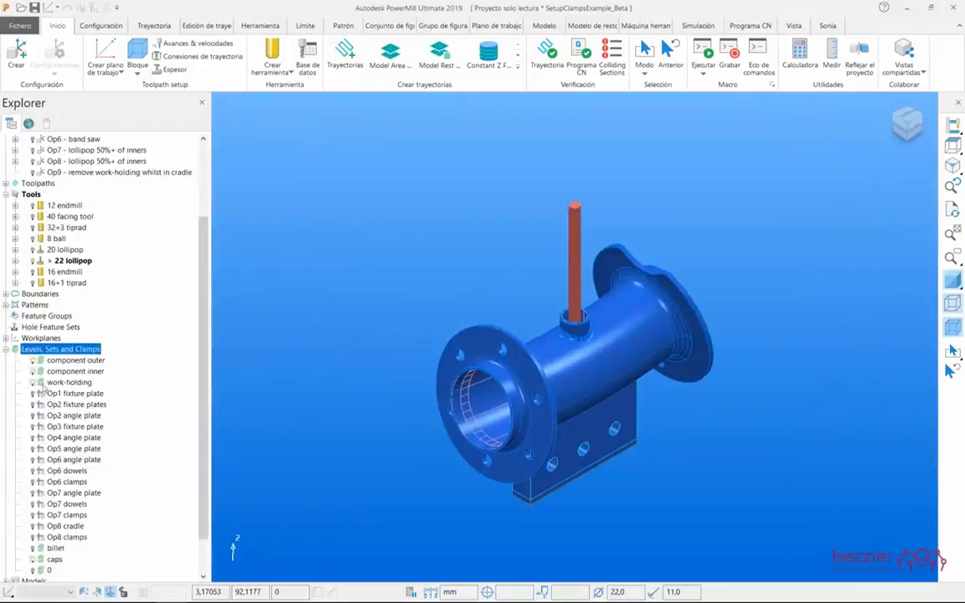
left_click(952, 304)
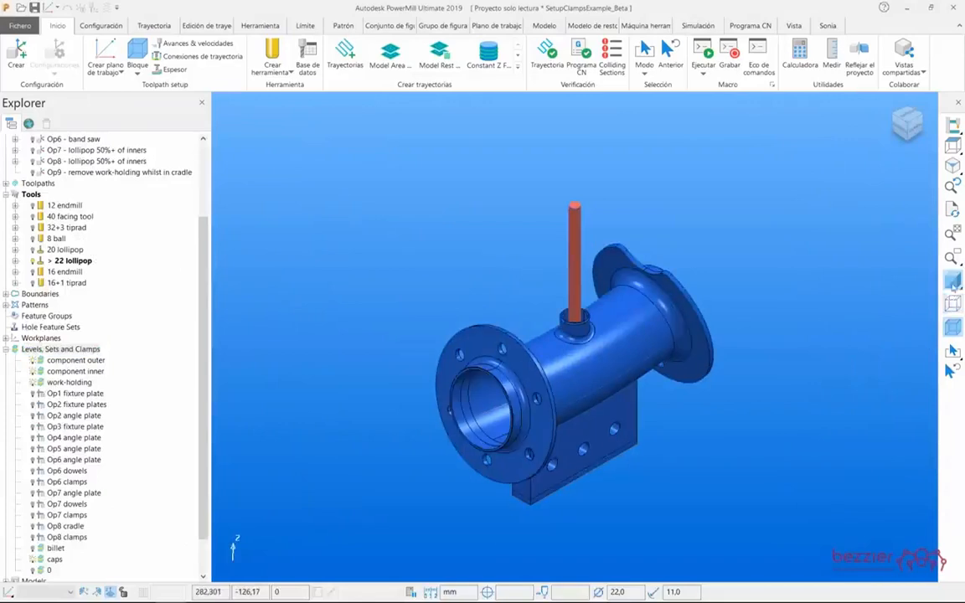
mouse_move(949, 282)
left_click(861, 280)
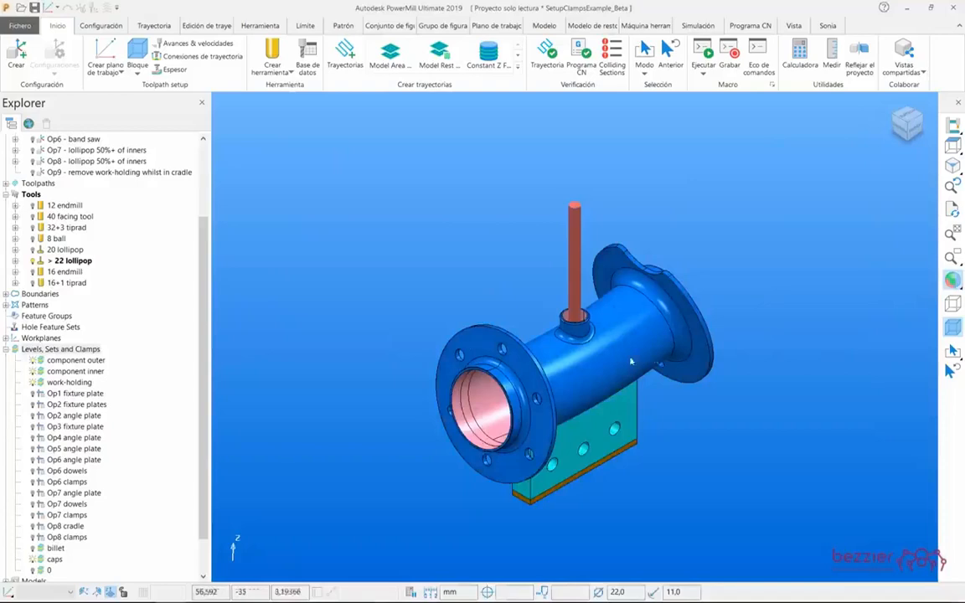
Step: Activate the Op1 - machine flange 1 setup with its stock and fixture plate, and deactivate the 22 lollipop tool
scroll(63, 198, "up", 3)
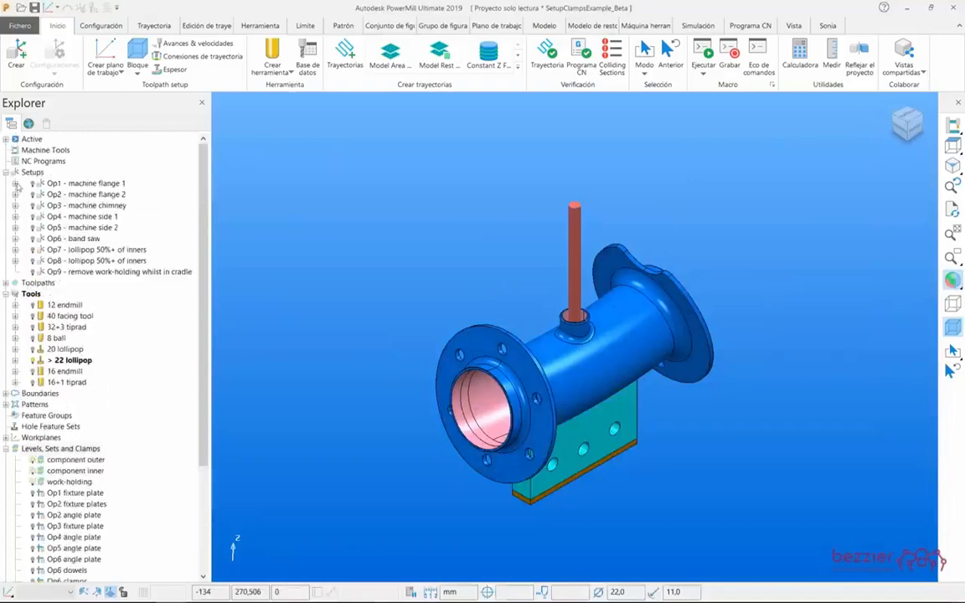
left_click(16, 183)
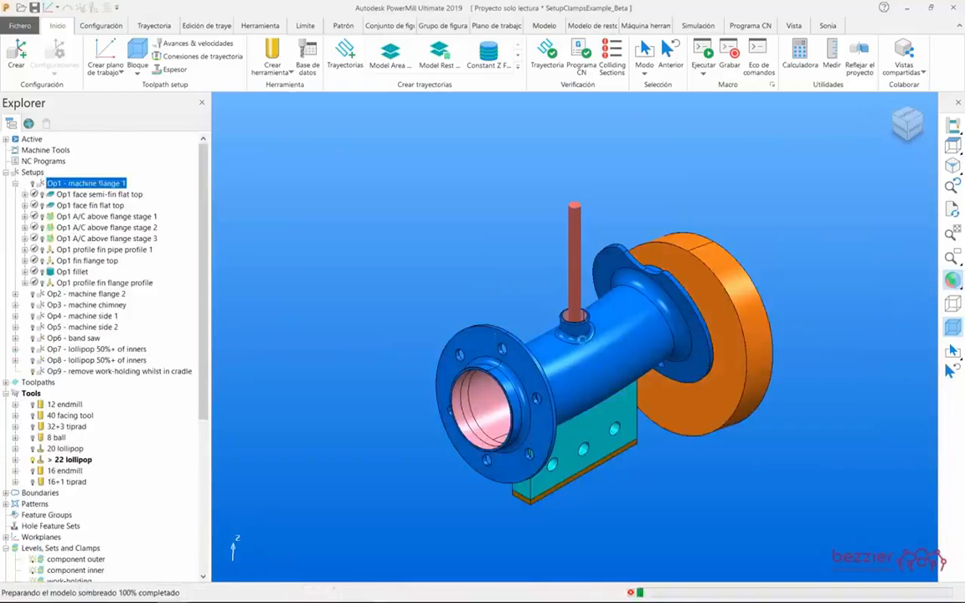
double_click(39, 461)
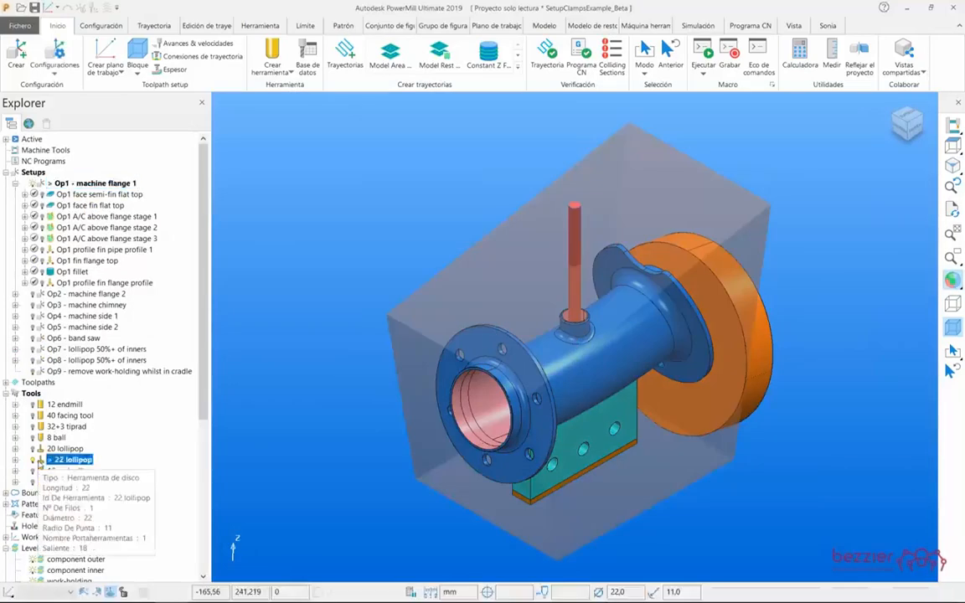
middle_click_drag(543, 407, 89, 232)
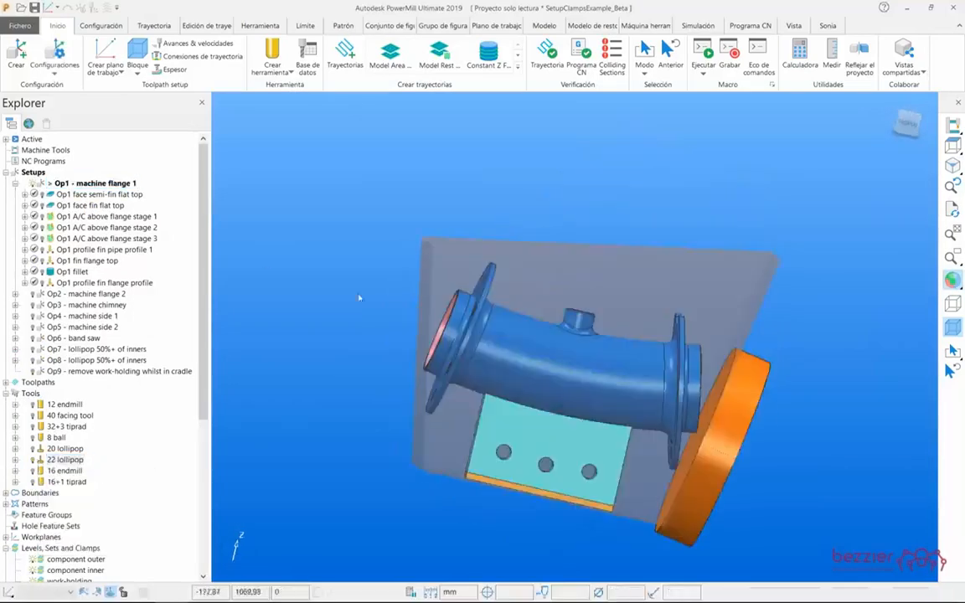
middle_click_drag(385, 259, 764, 207)
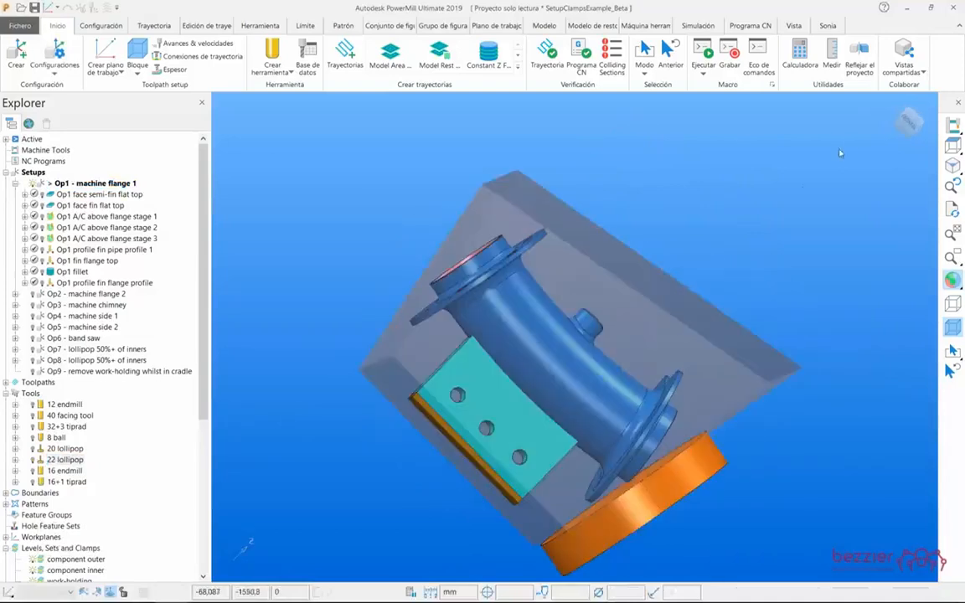
middle_click_drag(821, 185, 52, 375)
scroll(58, 392, "down", 8)
scroll(71, 201, "up", 8)
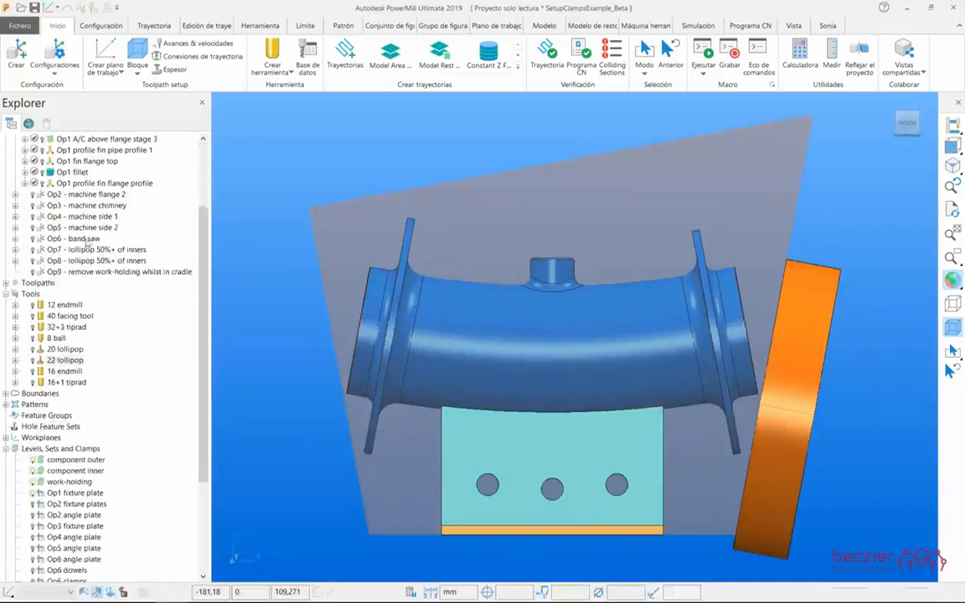
Step: Activate the workplane of the Op1 - machine flange 1 setup and its Op1 face fin flat top toolpath
right_click(93, 184)
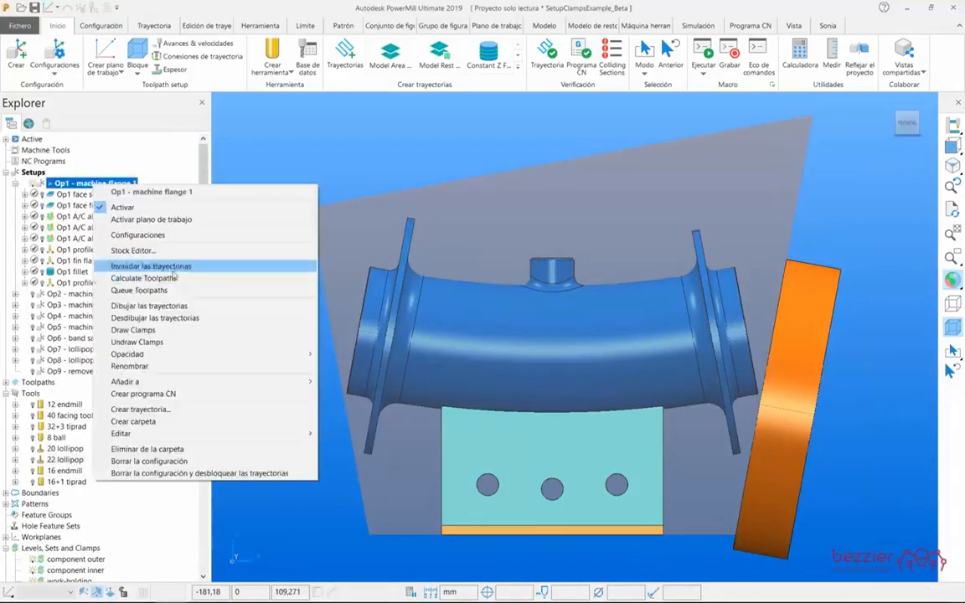
left_click(172, 220)
left_click(50, 195)
double_click(56, 208)
Step: Check the parameters listed under Op1 A/C above flange stage 1 and activate that toolpath to see its moves
left_click(59, 216)
left_click(24, 217)
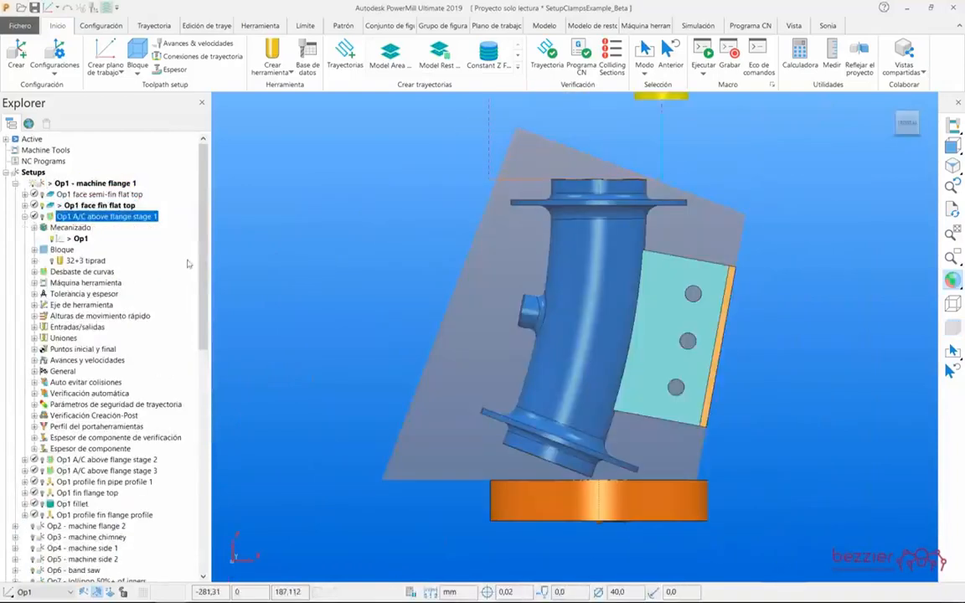
left_click(24, 216)
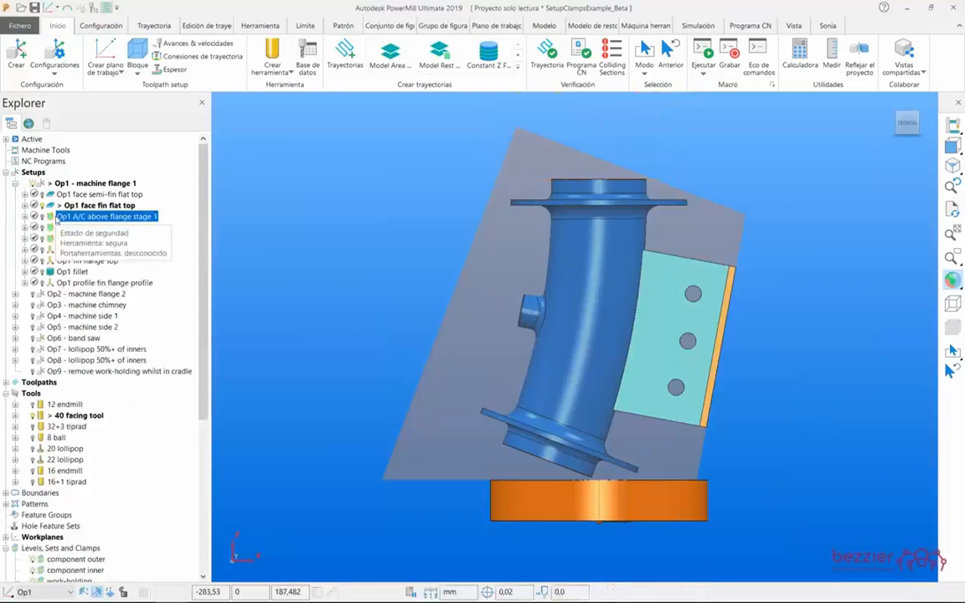
double_click(93, 216)
scroll(501, 366, "down", 3)
middle_click_drag(502, 366, 625, 418)
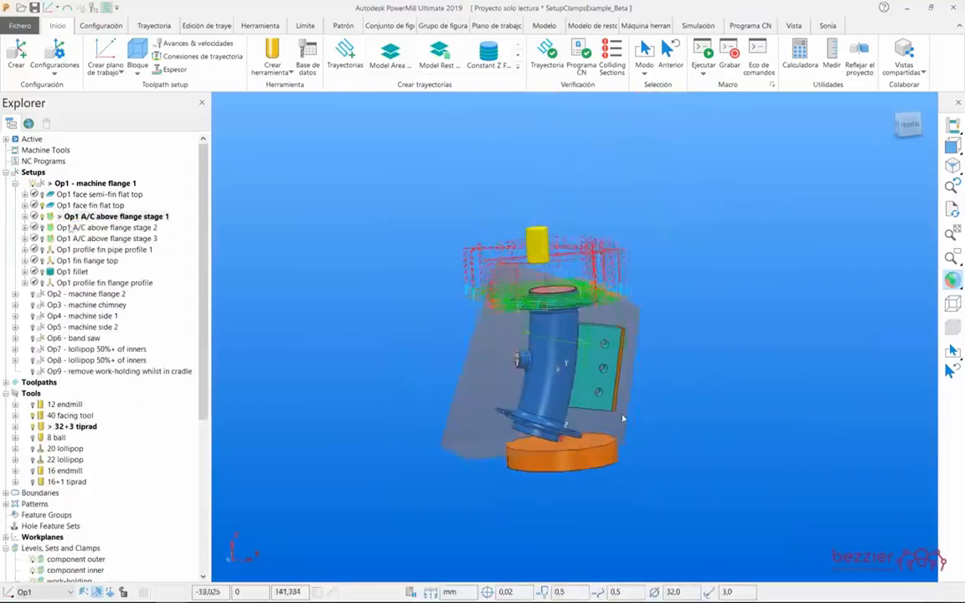
Step: Expand stock model 1 and show its Bloque state, followed by its state after Op1 profile fin flange profile
scroll(95, 288, "down", 7)
left_click(7, 547)
left_click(13, 549)
scroll(105, 348, "up", 3)
left_click(52, 271)
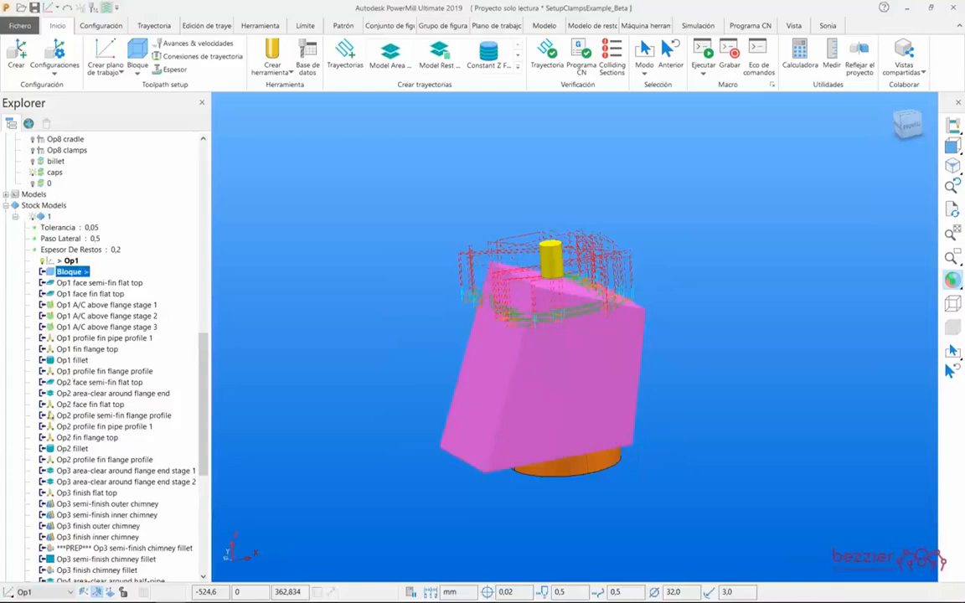
left_click(50, 373)
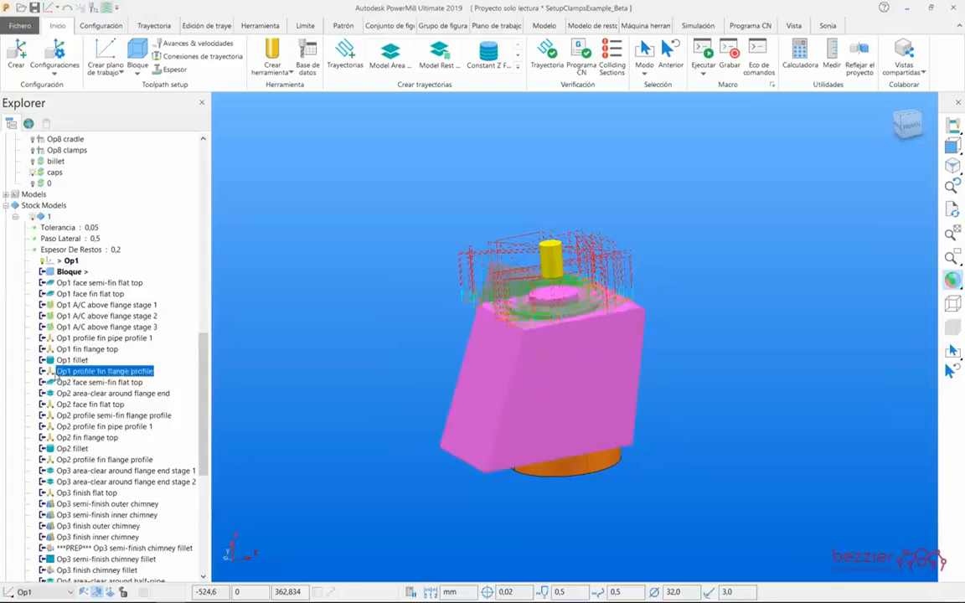
middle_click_drag(530, 338, 561, 346)
Step: Deactivate the Op1 A/C above flange stage 1 toolpath and activate stock model 1, looking over its available commands
scroll(165, 213, "up", 18)
double_click(79, 216)
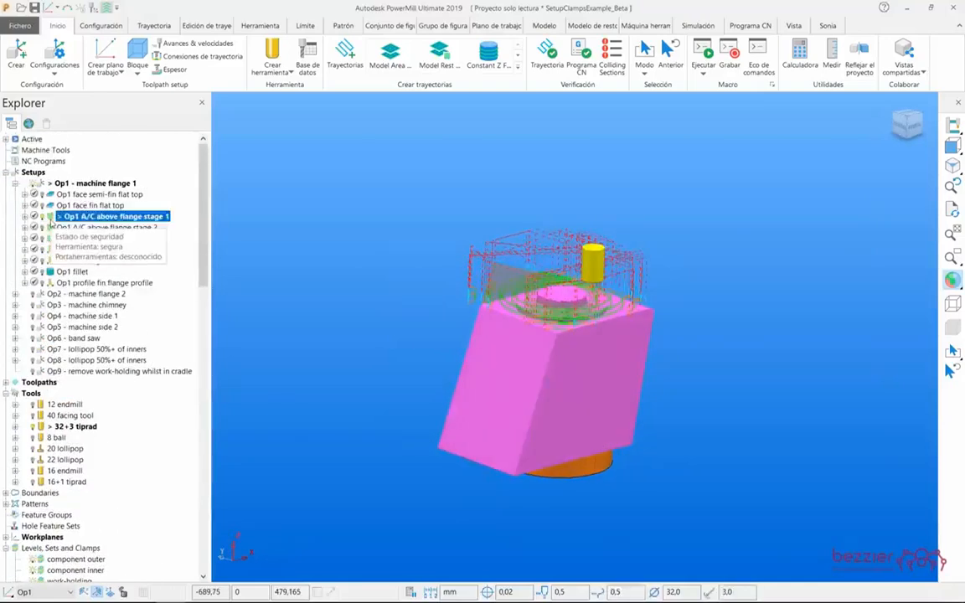
scroll(107, 376, "down", 15)
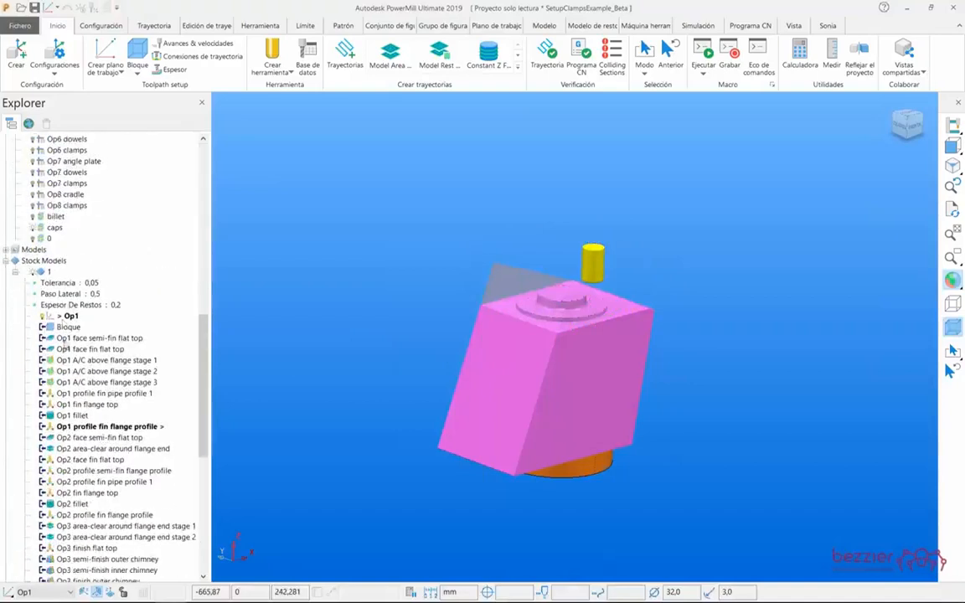
right_click(39, 273)
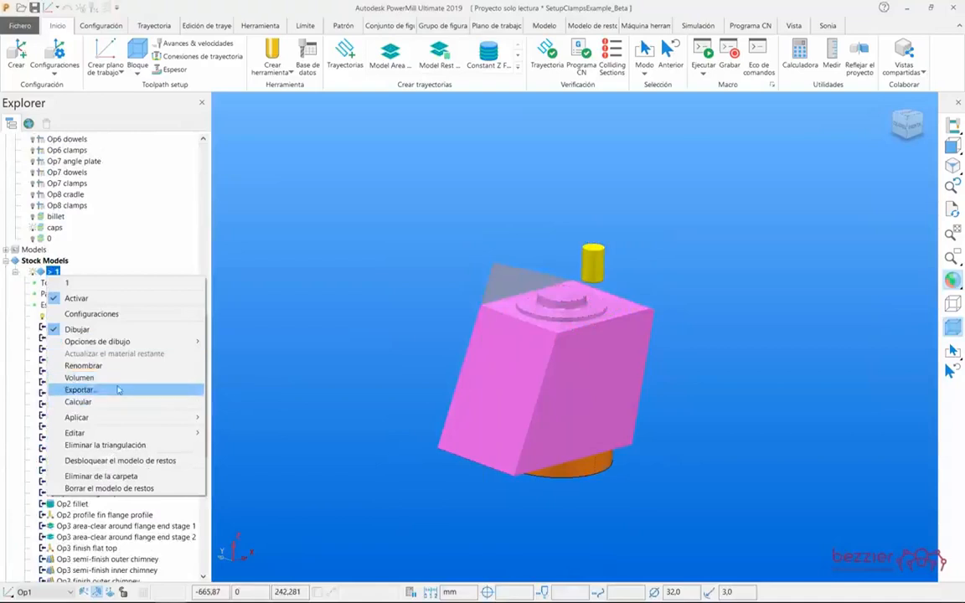
left_click(262, 351)
Step: Switch the active setup from Op1 to Op2 - machine flange 2 and hide stock model 1
scroll(123, 251, "up", 15)
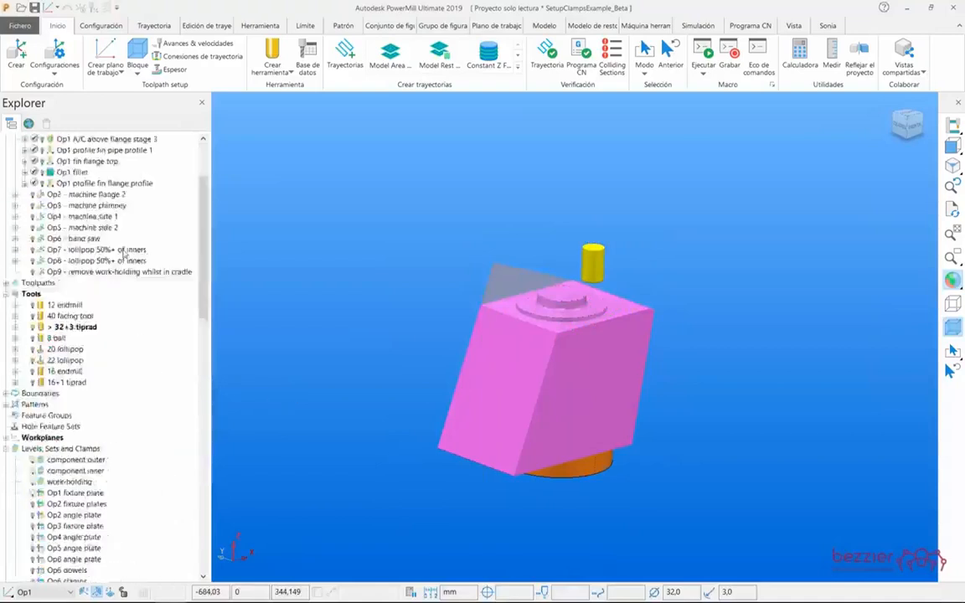
scroll(113, 213, "up", 1)
left_click(39, 185)
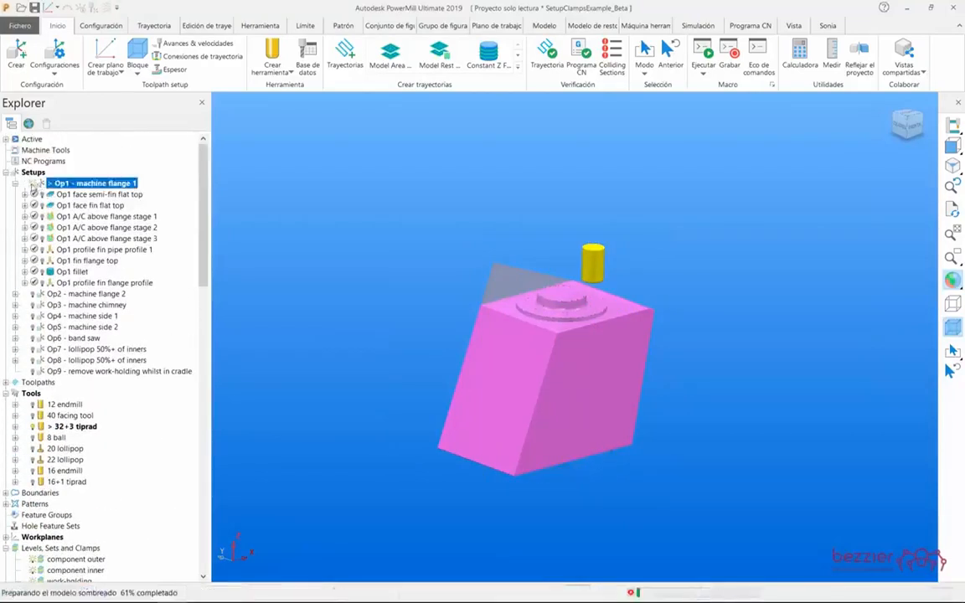
left_click(15, 185)
left_click(38, 195)
scroll(34, 251, "down", 13)
left_click(32, 273)
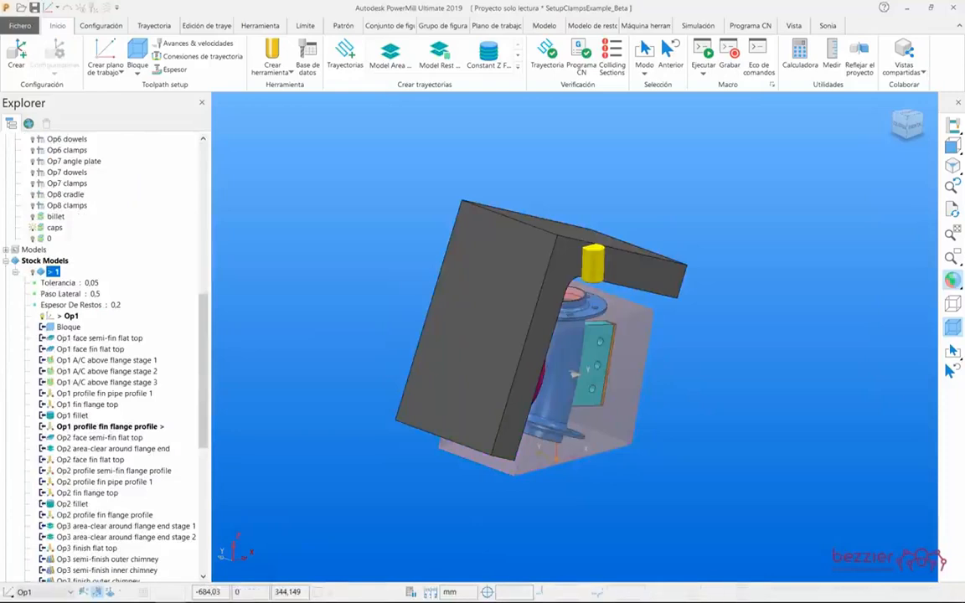
middle_click_drag(476, 250, 342, 308)
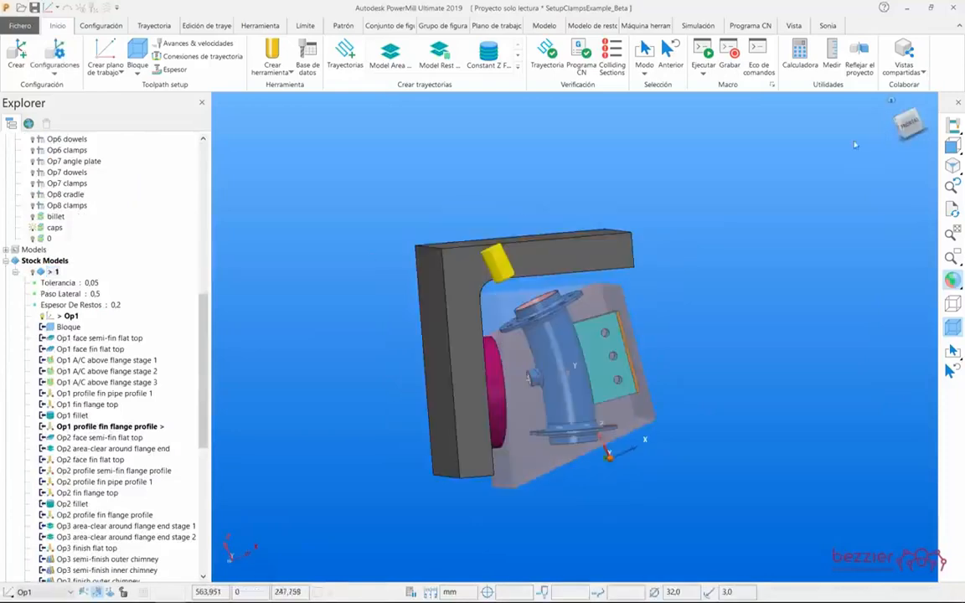
Step: Activate the workplane of the Op2 - machine flange 2 setup and hide the separate block
scroll(84, 188, "up", 13)
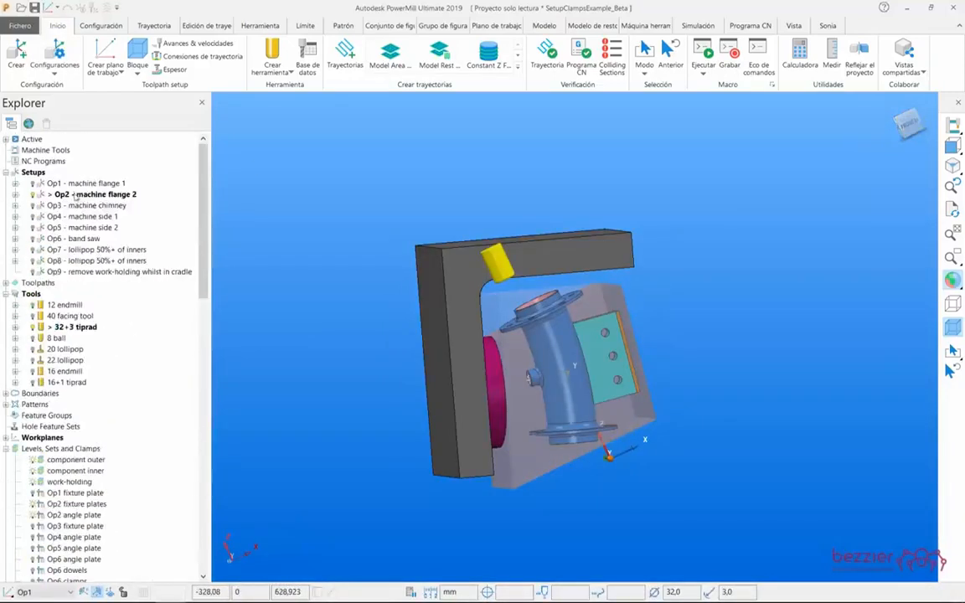
right_click(75, 197)
left_click(123, 234)
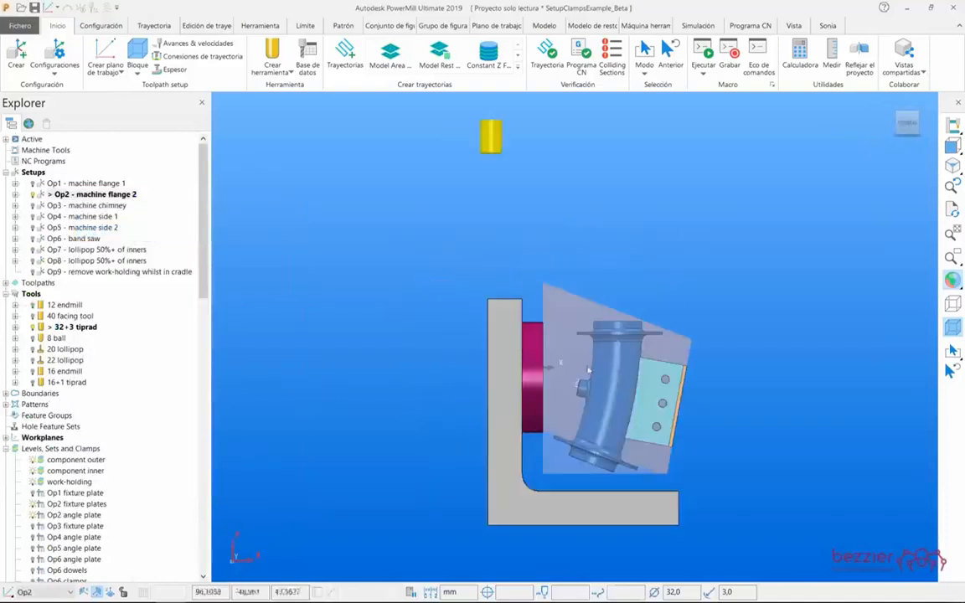
left_click(954, 330)
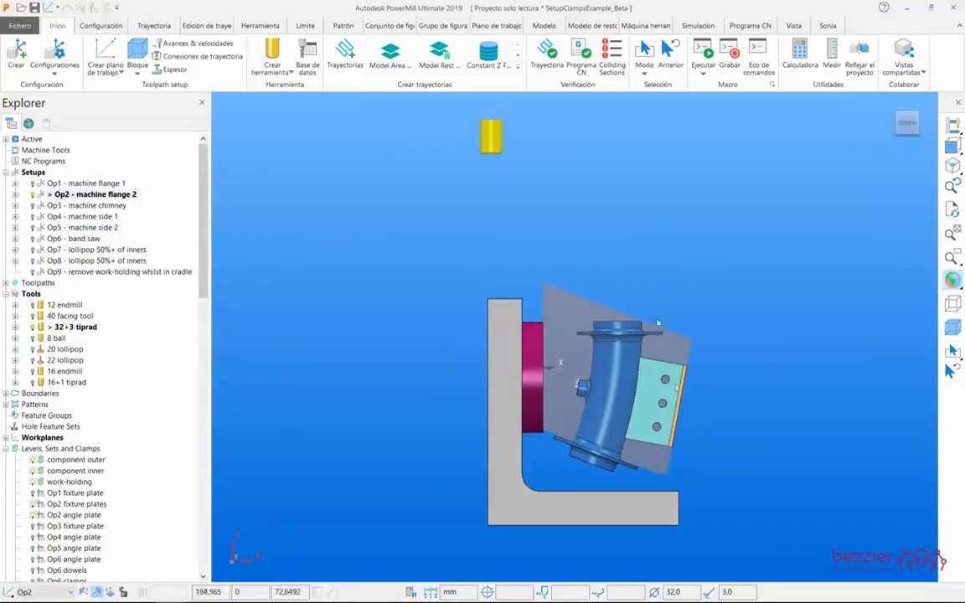
Step: Activate the Op3 - machine chimney setup and its workplane, and view the part from the front
double_click(58, 206)
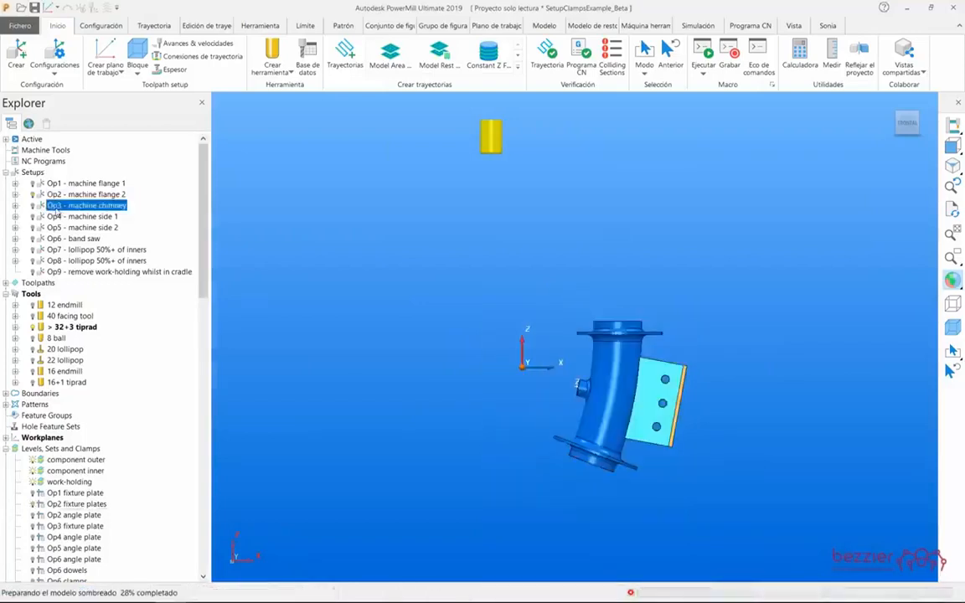
left_click(107, 249)
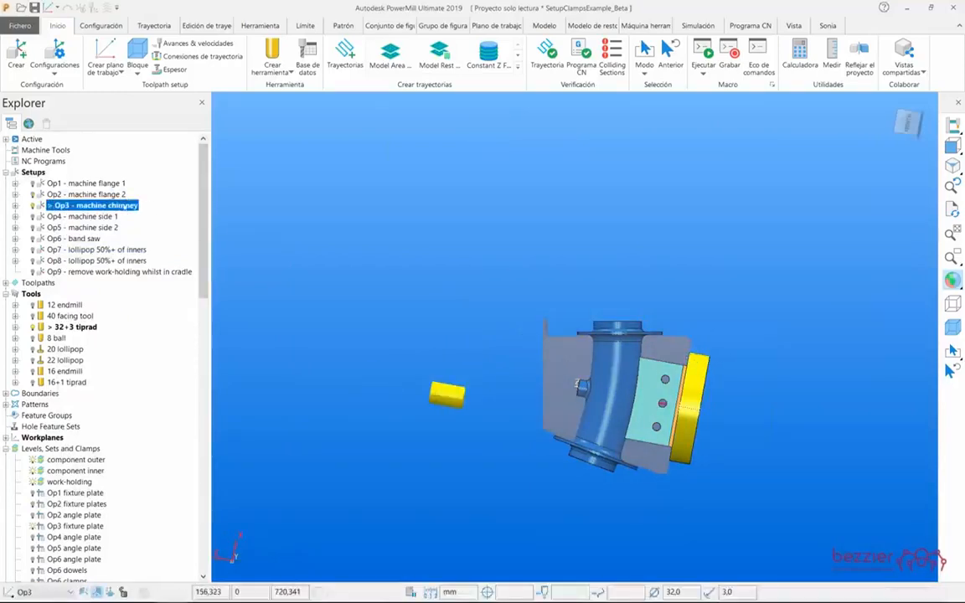
key("ctrl+2")
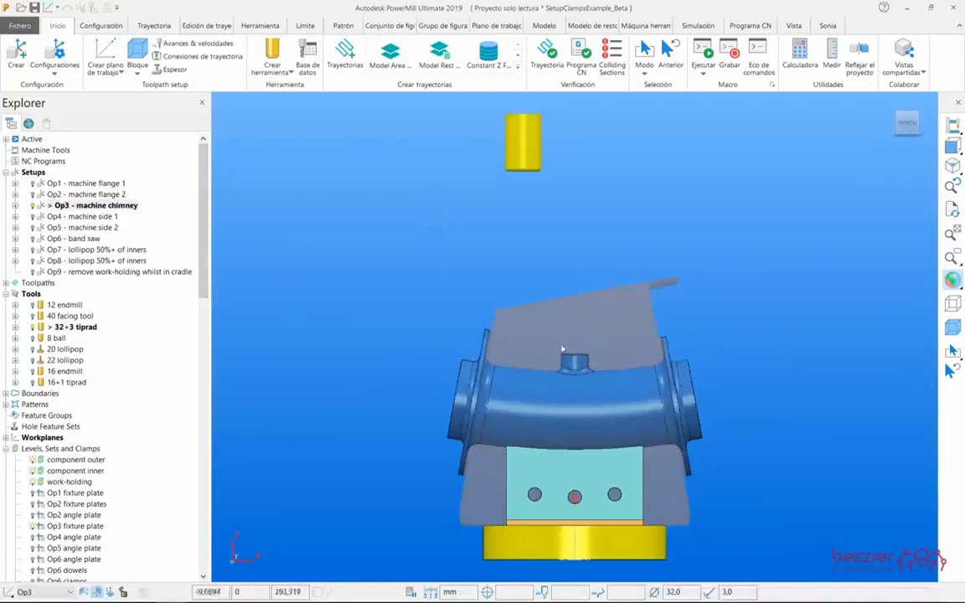
Step: Activate the Op4 - machine side 1 setup and its workplane, and examine the part mounted on the angle plate
double_click(39, 220)
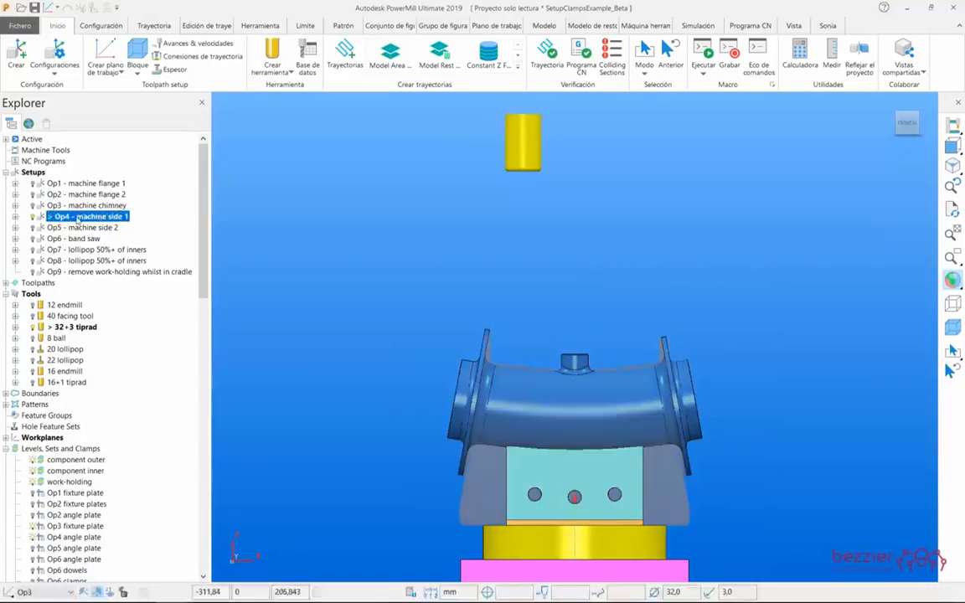
right_click(78, 220)
left_click(140, 257)
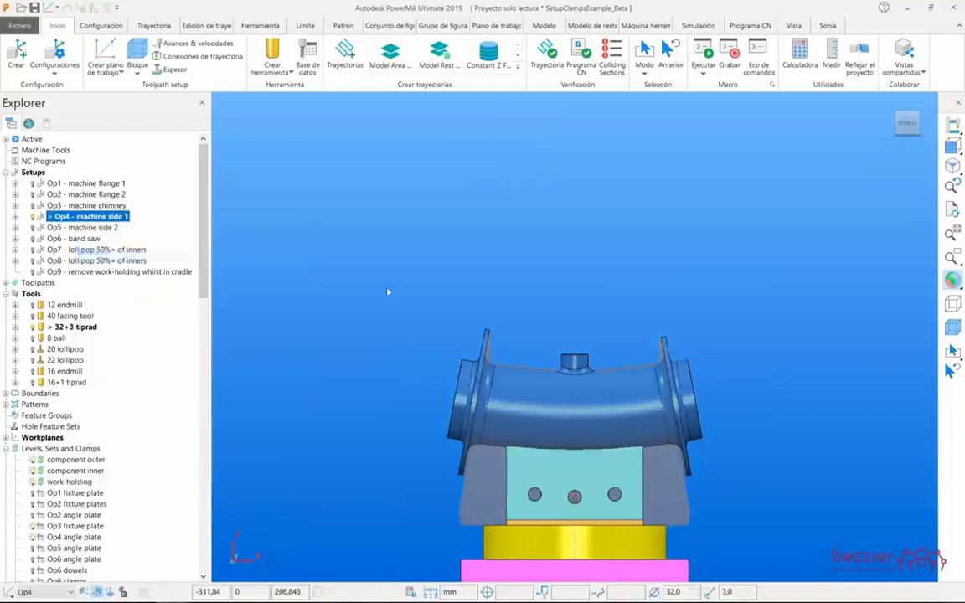
key("ctrl+2")
key("ctrl+4")
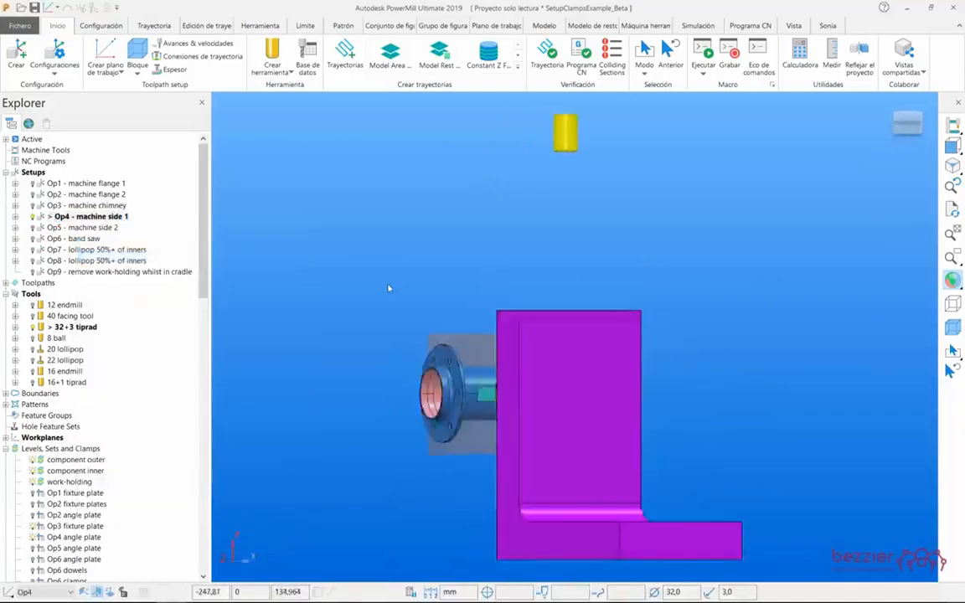
middle_click_drag(494, 372, 495, 303)
scroll(73, 355, "down", 14)
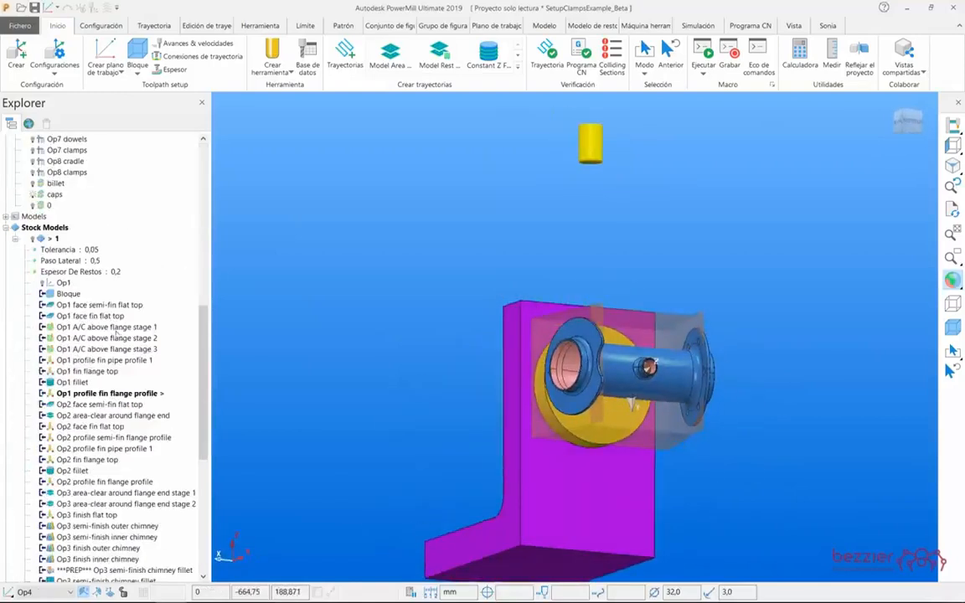
middle_click_drag(466, 358, 695, 350)
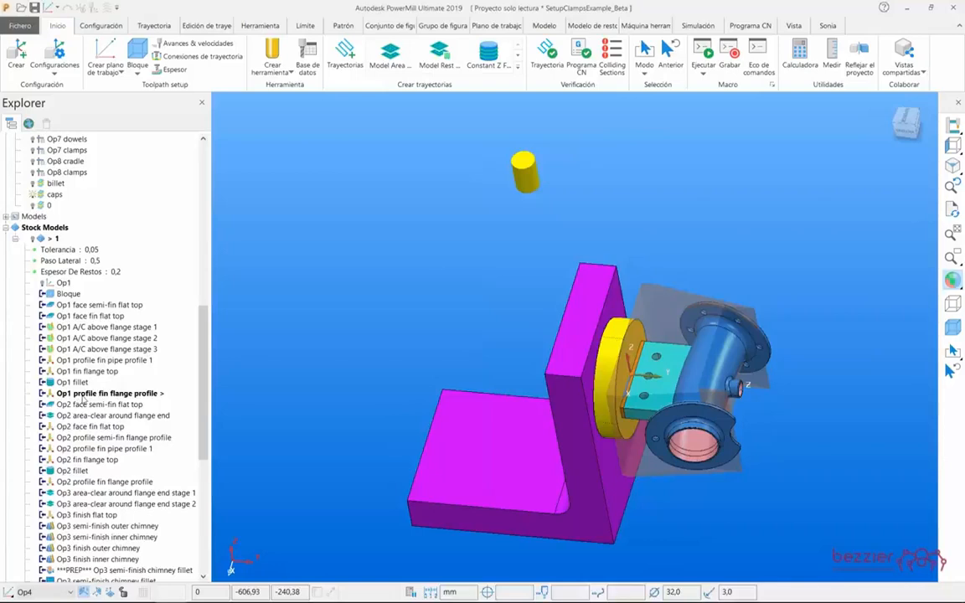
Step: Collapse stock model 1 and review the toolpaths assigned to the Op4 - machine side 1 setup
middle_click_drag(392, 343, 415, 297)
left_click(15, 239)
scroll(377, 338, "up", 3)
scroll(377, 338, "down", 3)
mouse_move(409, 328)
middle_mouse_down()
mouse_move(398, 335)
mouse_move(394, 325)
middle_mouse_up()
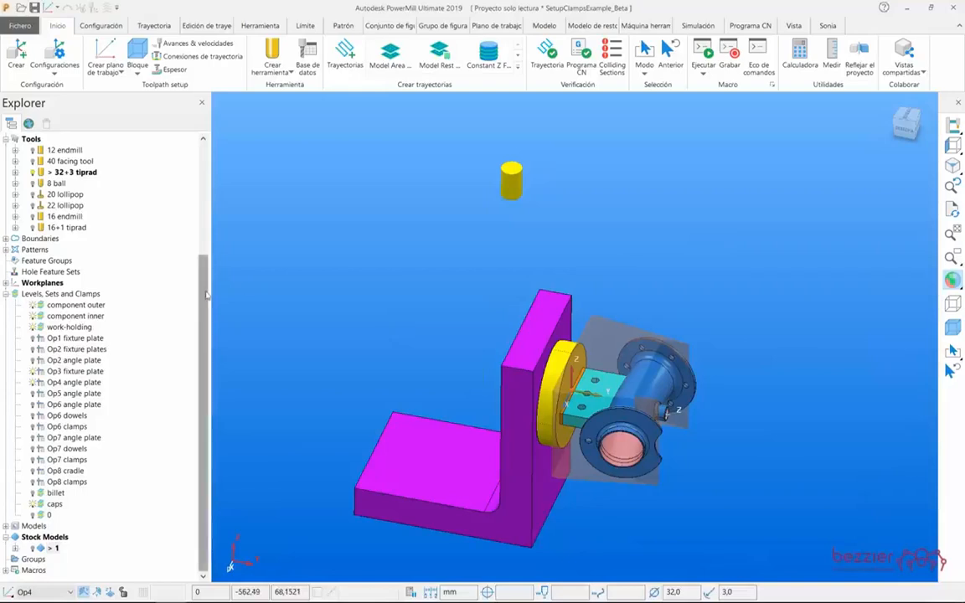
scroll(203, 264, "up", 5)
right_click(71, 218)
left_click(117, 270)
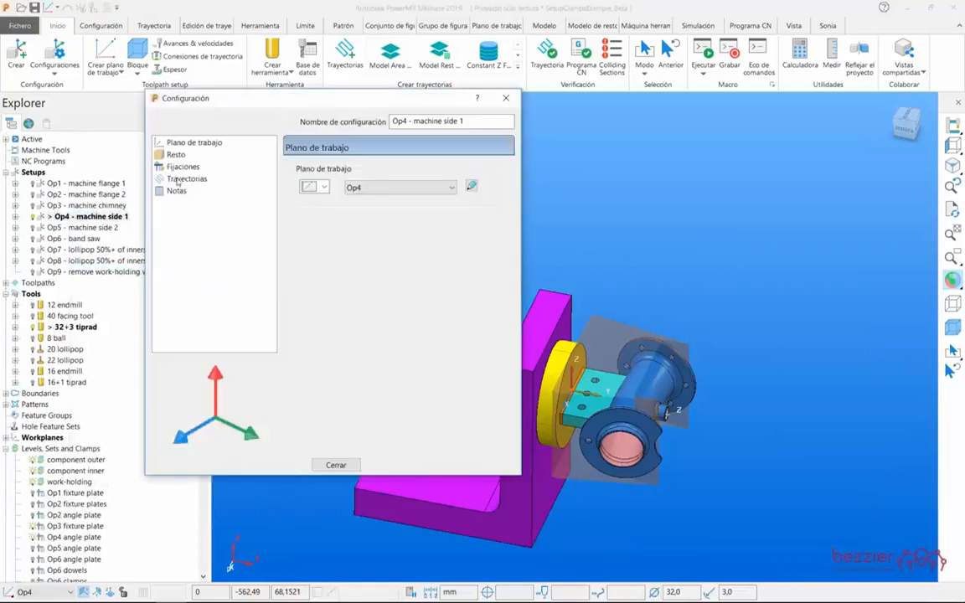
left_click(180, 178)
Step: Activate the Op3 - machine chimney setup and review its clamps and stock settings
left_click(87, 206)
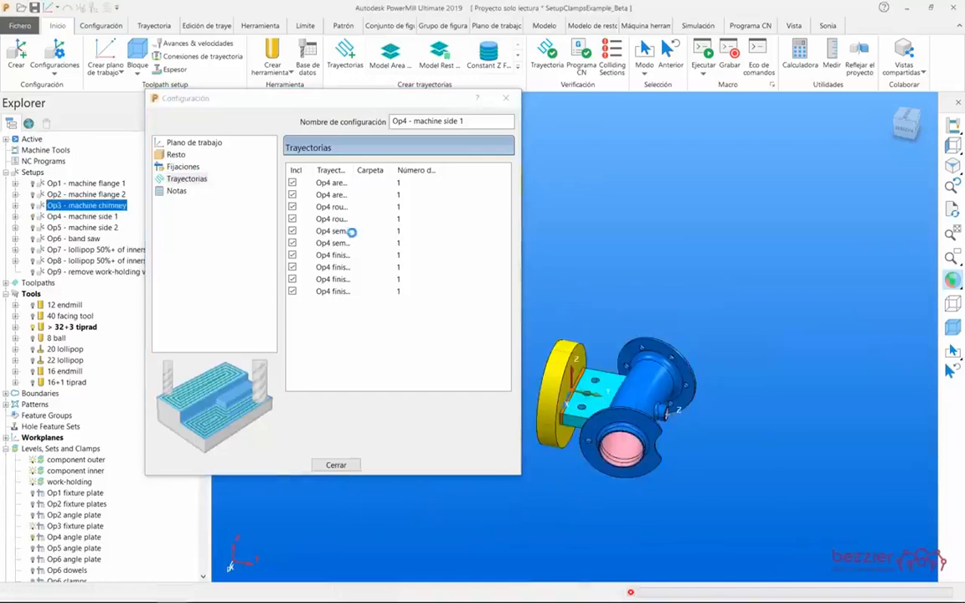
left_click(180, 168)
key("Tab")
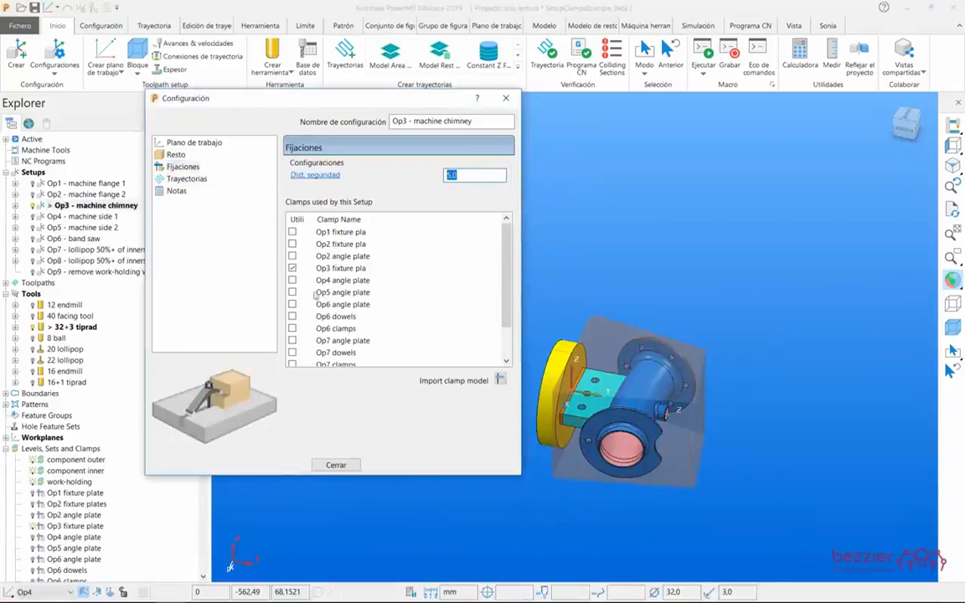
left_click(172, 155)
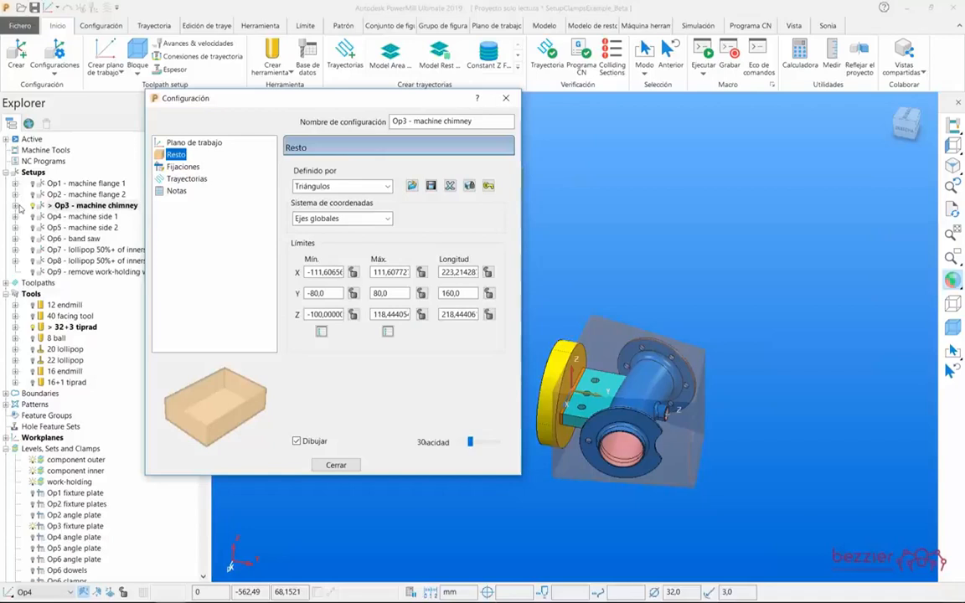
left_click(339, 467)
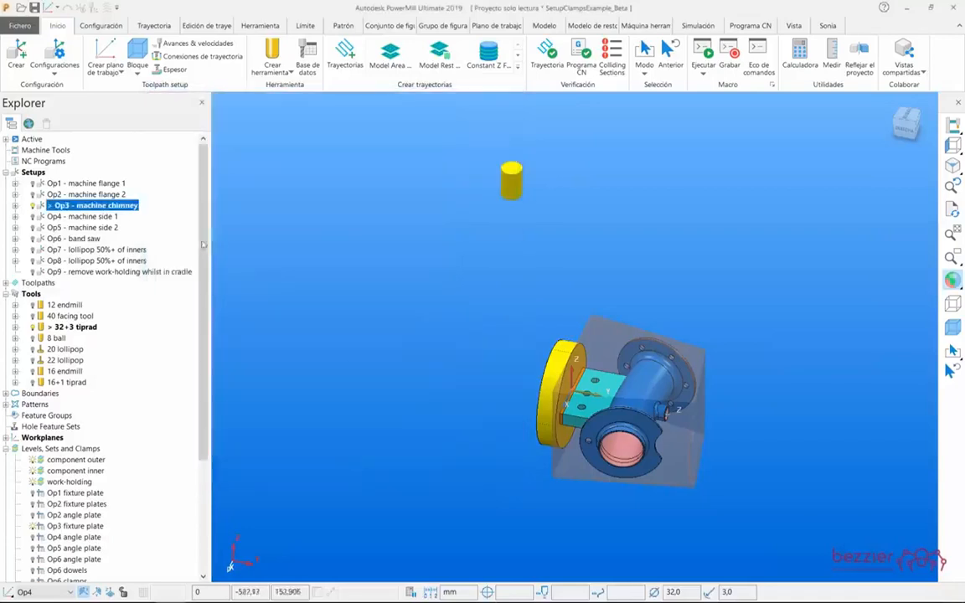
Step: Open the PM2019_Setups project
scroll(162, 282, "down", 1)
scroll(162, 282, "down", 4)
right_click(179, 486)
mouse_move(277, 462)
mouse_move(481, 514)
left_click(644, 540)
left_click(594, 520)
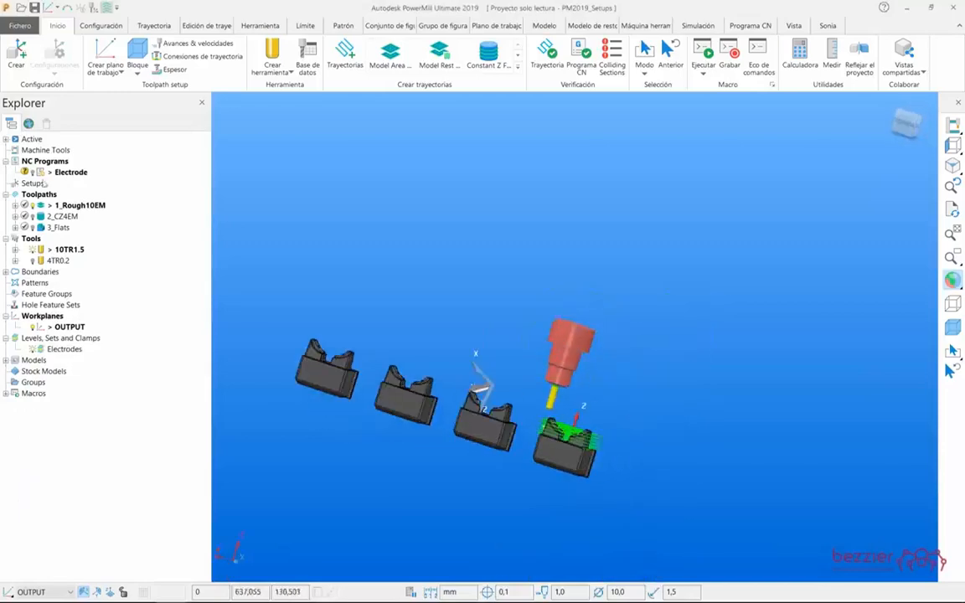
Step: Deactivate toolpath 1_Rough10EM and the Electrode NC program, and view the row of electrodes at an angle from above
left_click(51, 207)
left_click(55, 173)
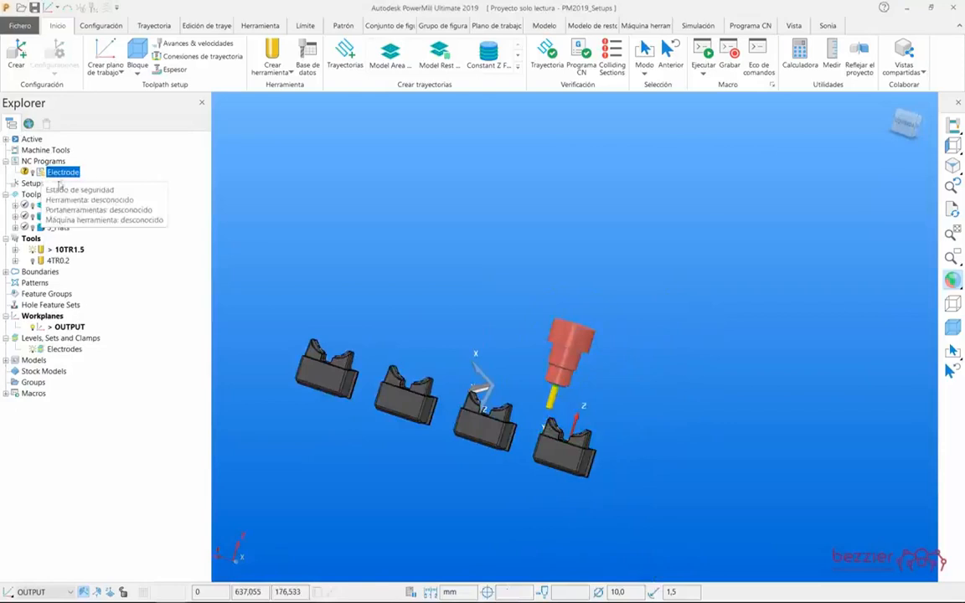
middle_click_drag(433, 366, 554, 389)
right_click(745, 256)
left_click(815, 323)
scroll(574, 403, "up", 3)
mouse_move(664, 384)
middle_mouse_down()
mouse_move(464, 280)
mouse_move(580, 348)
middle_mouse_up()
scroll(581, 349, "up", 4)
scroll(580, 349, "down", 4)
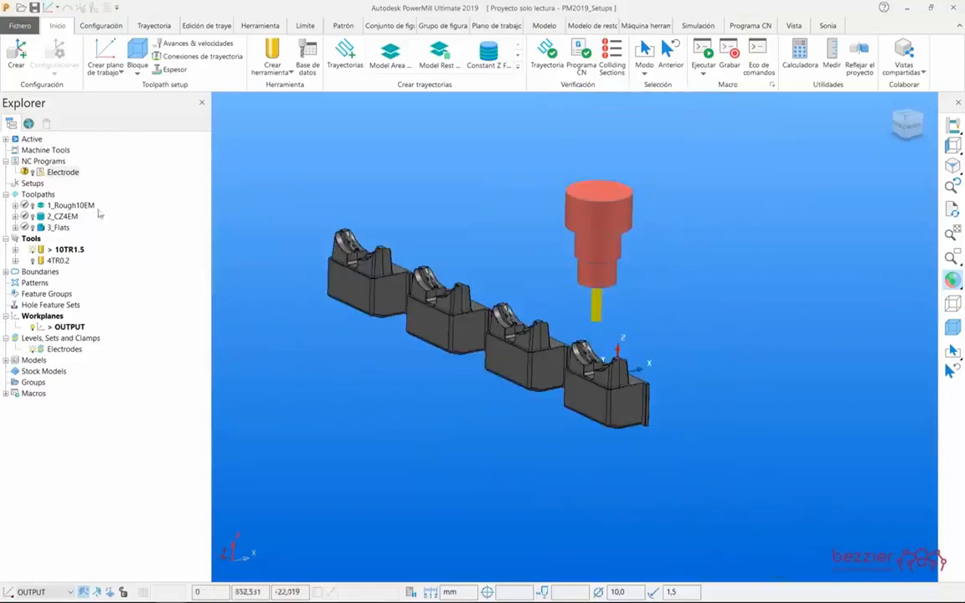
Step: Activate the toolpaths 1_Rough10EM, 2_CZ4EM and 3_Flats in turn to inspect them on the electrode
left_click(40, 205)
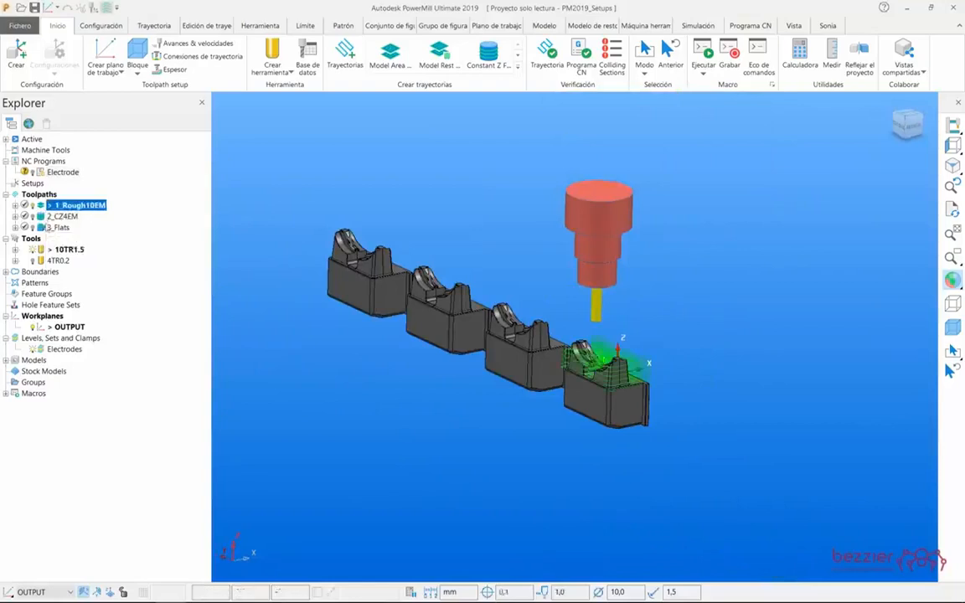
left_click(41, 217)
left_click(41, 227)
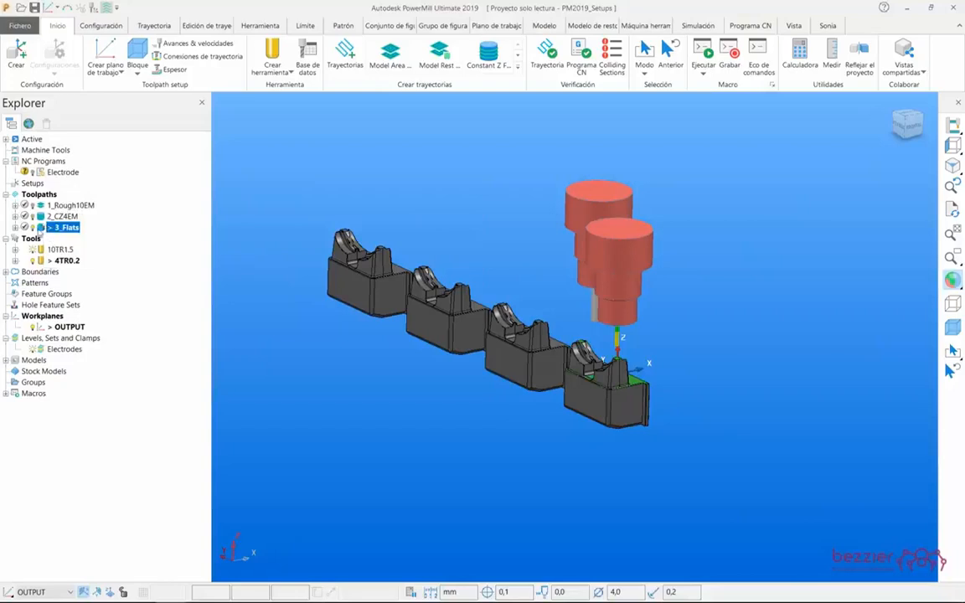
Step: Try to add the toolpaths 1_Rough10EM, 2_CZ4EM and 3_Flats to an NC program
left_click(64, 206, "shift")
right_click(65, 207)
mouse_move(243, 255)
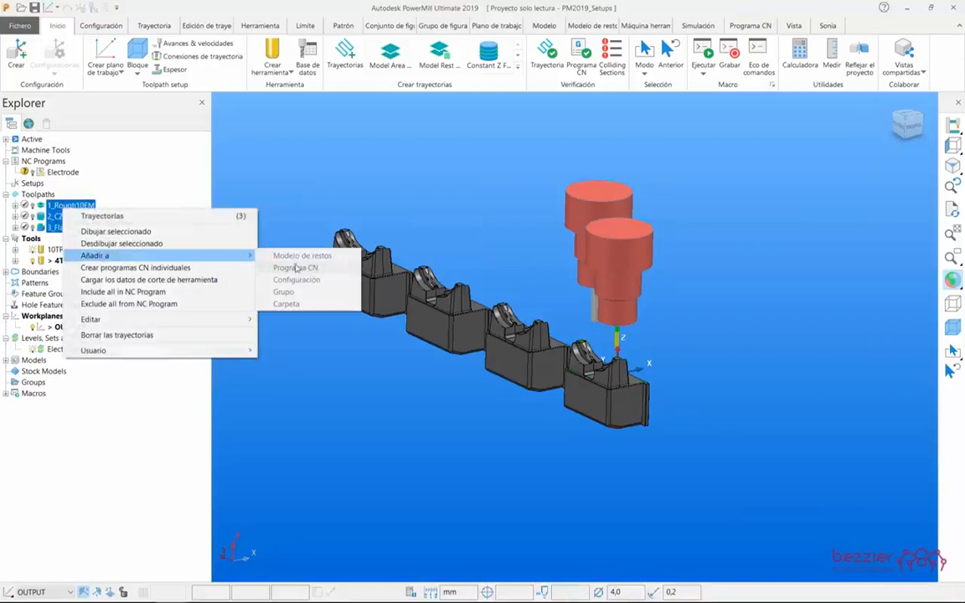
left_click(295, 267)
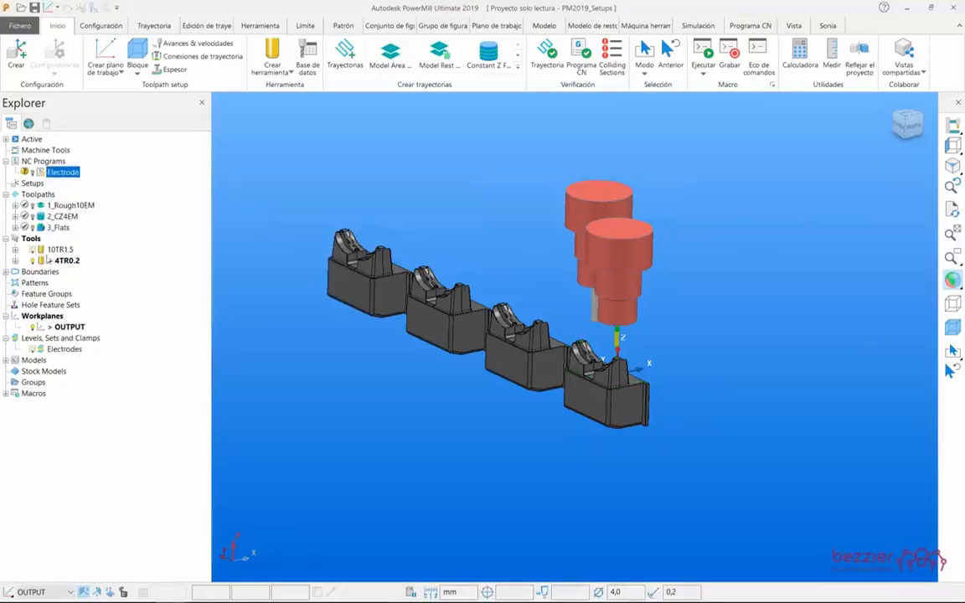
Step: Hide the tools 10TR1.5 and 4TR0.2 so only the electrodes are shown
left_click(34, 252)
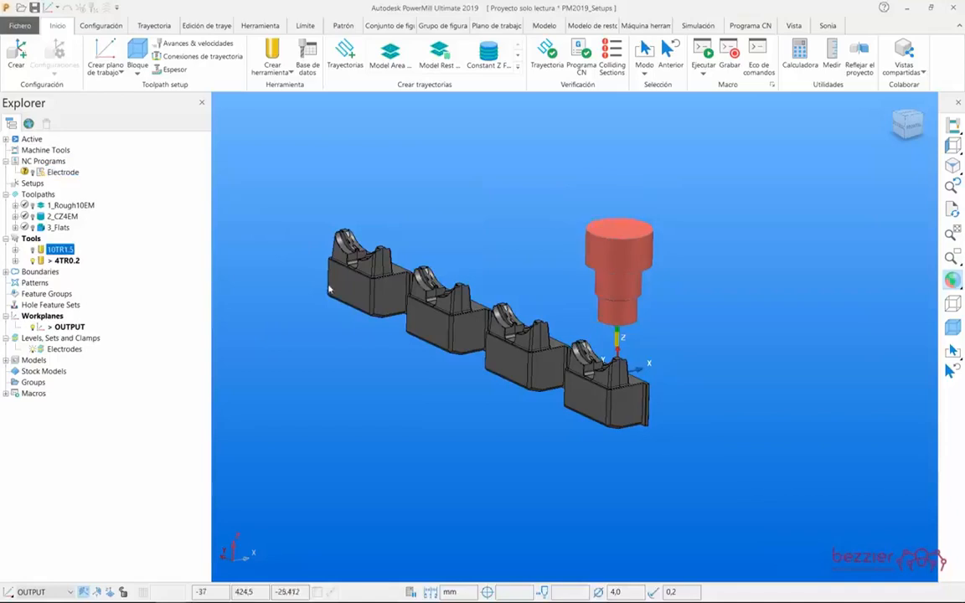
left_click(47, 260)
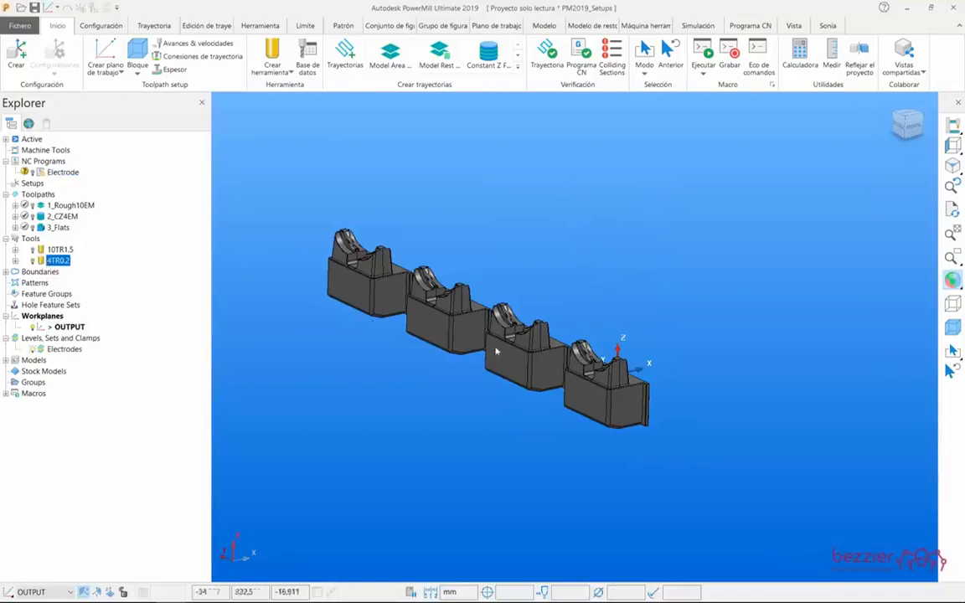
middle_click_drag(656, 391, 710, 426, "shift")
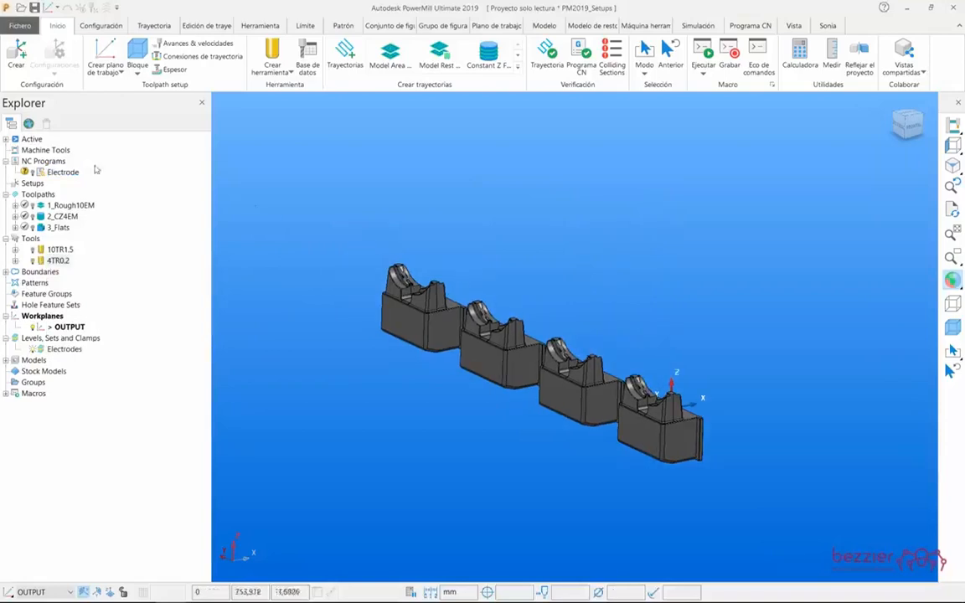
Step: Create a new setup named 1 that uses the OUTPUT workplane
left_click(36, 184)
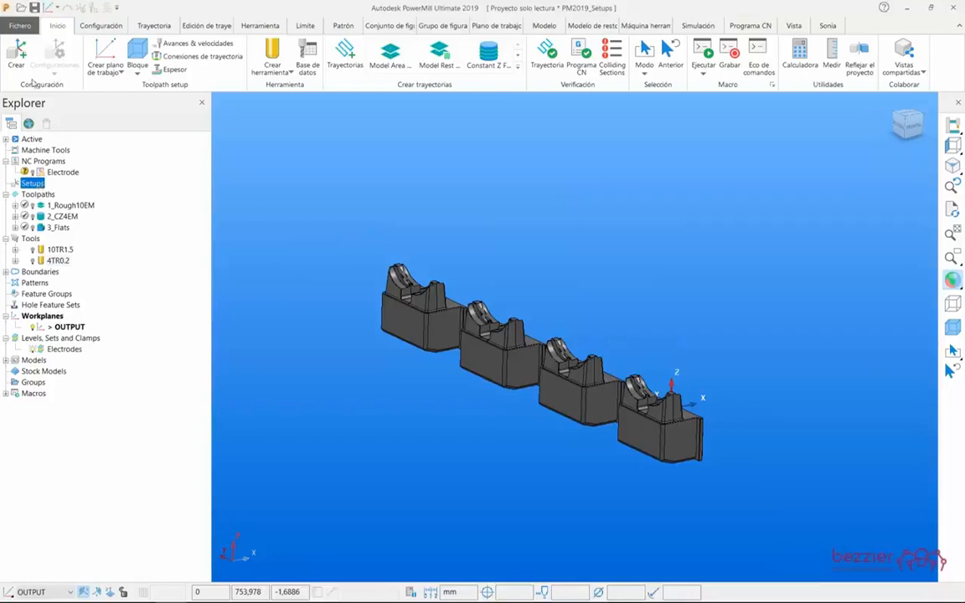
left_click(20, 53)
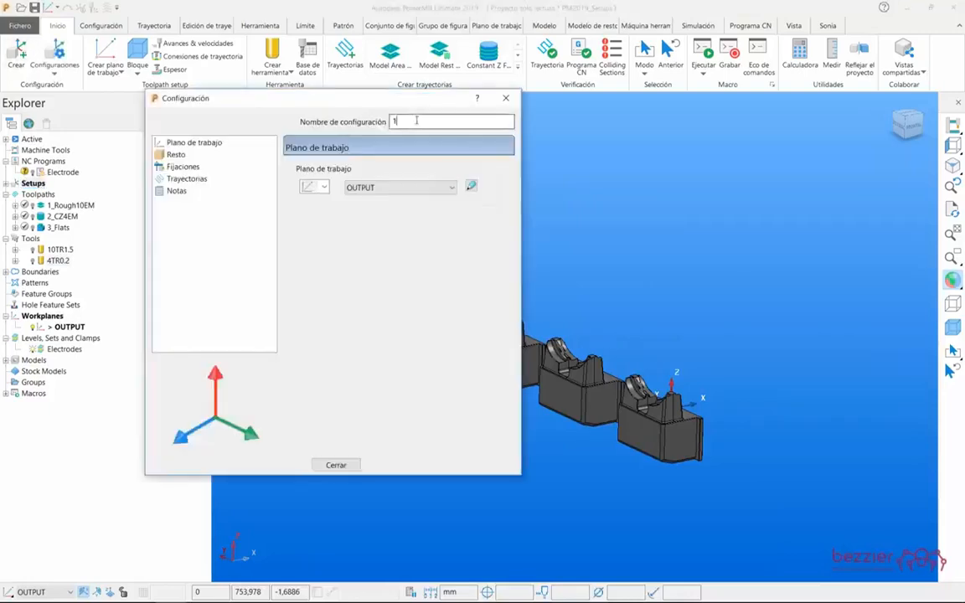
left_click(205, 145)
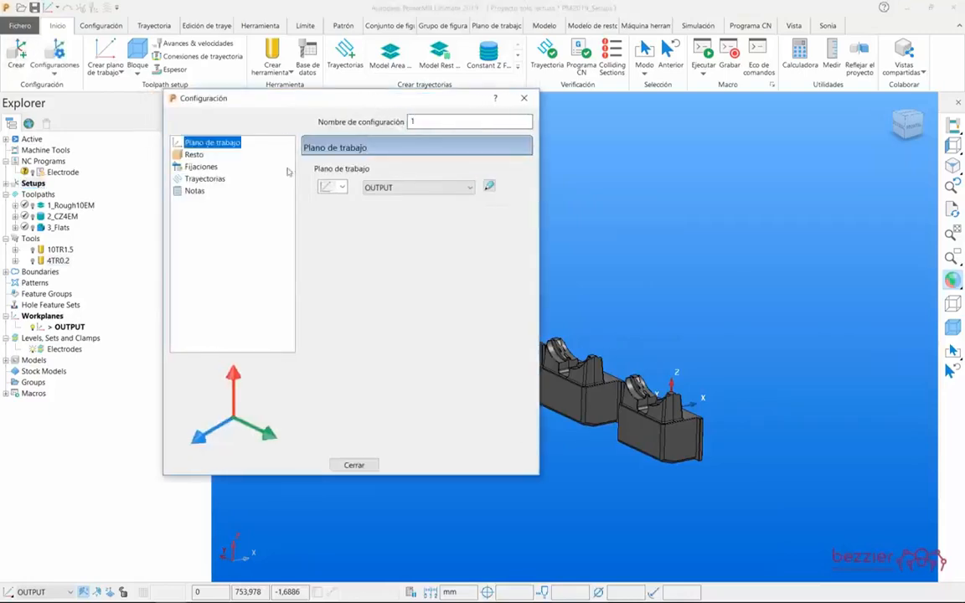
Step: Define setup 1's stock by boundary, calculated from the model with tolerance 0.1 and expansion 0.0, and check its clamp list
left_click(193, 158)
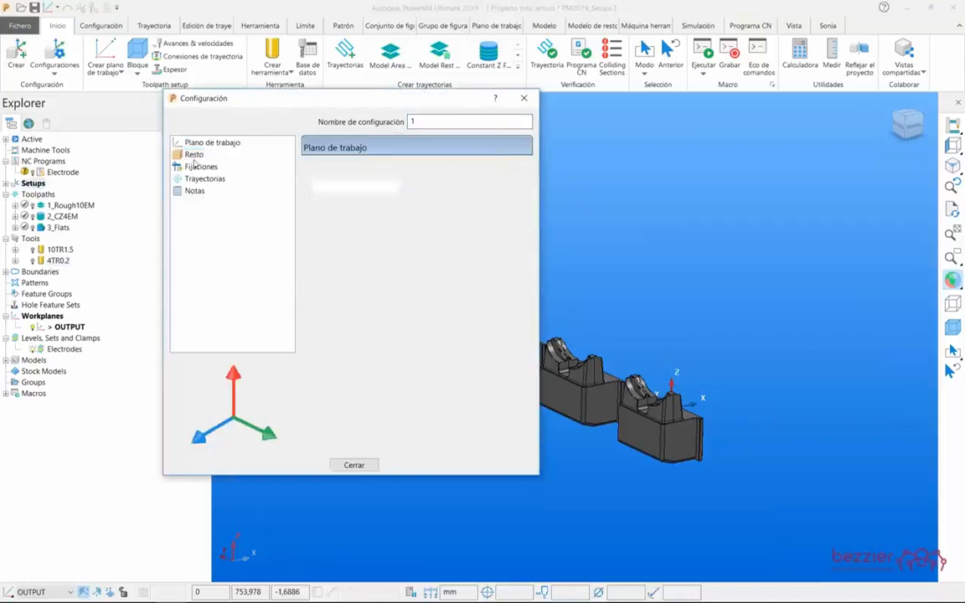
left_click(6, 272)
left_click(357, 186)
left_click(331, 232)
left_click(472, 410)
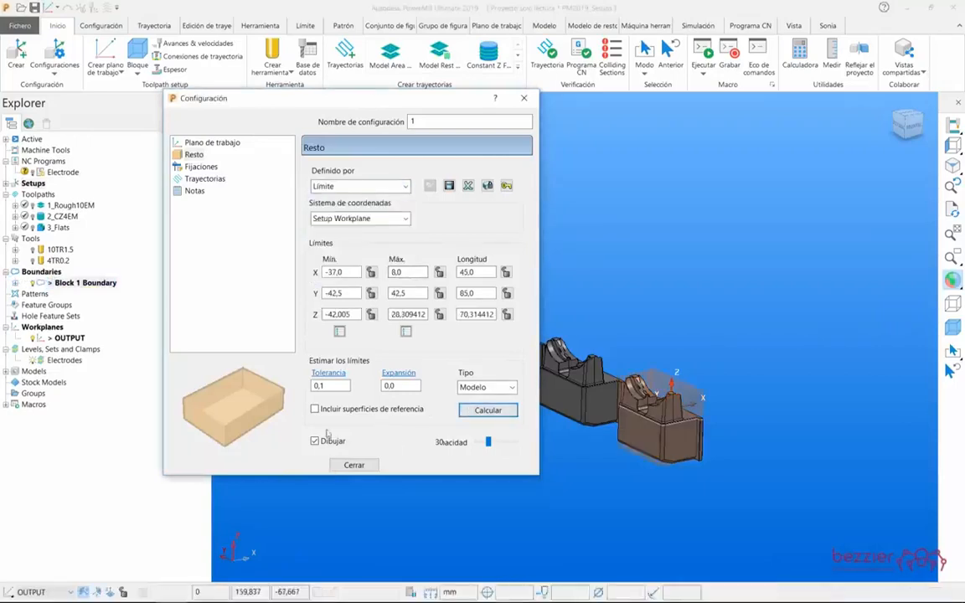
left_click(201, 166)
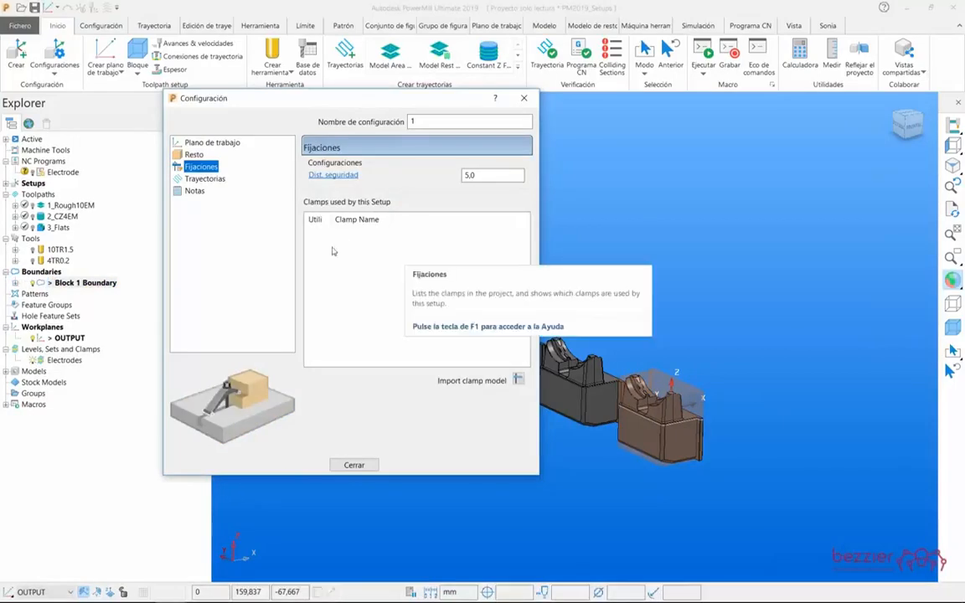
left_click(354, 465)
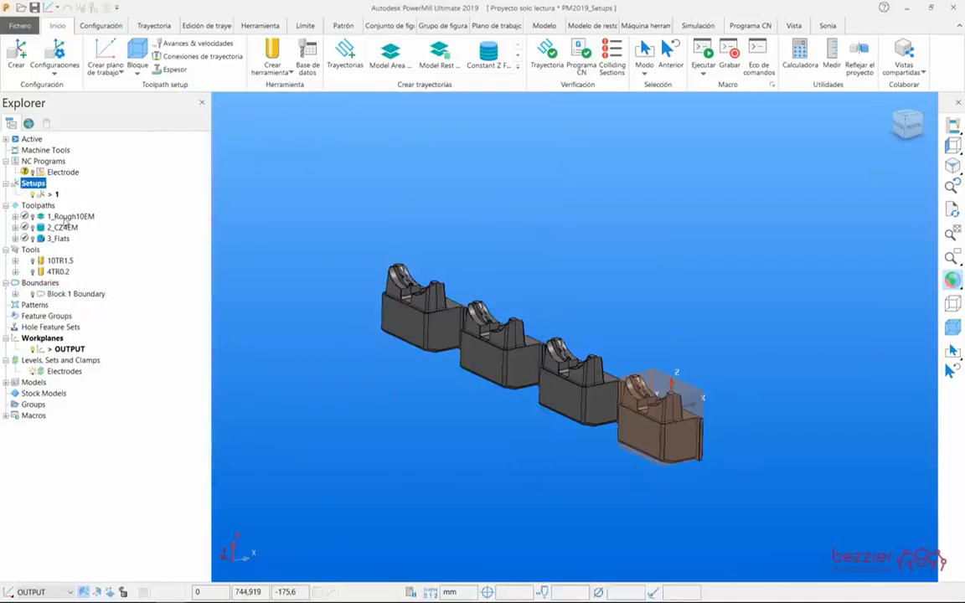
Step: Move the toolpaths 1_Rough10EM, 2_CZ4EM and 3_Flats into setup 1
left_click(61, 217)
left_click_drag(53, 196, 52, 195)
left_click(15, 195)
left_click(59, 227)
left_click(56, 239, "shift")
left_click_drag(55, 239, 72, 205)
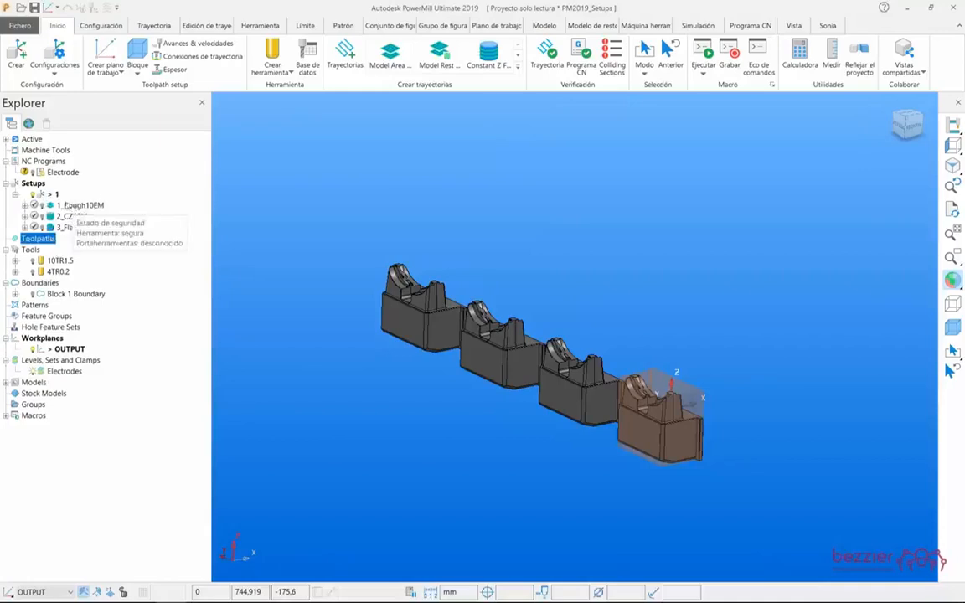
Step: Add setup 1 to the Electrode NC program and expand the program to show its contents
left_click(75, 205)
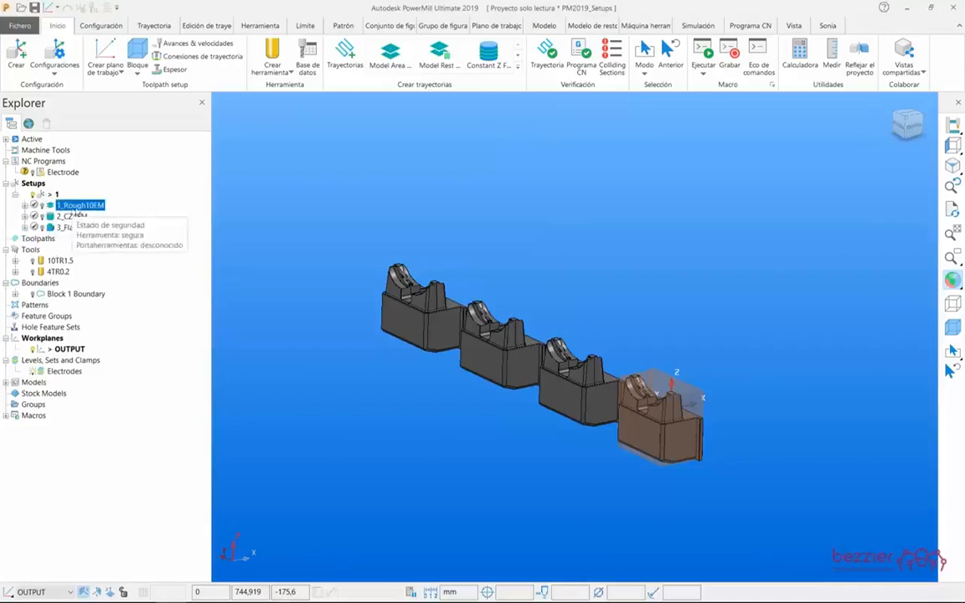
left_click(52, 194)
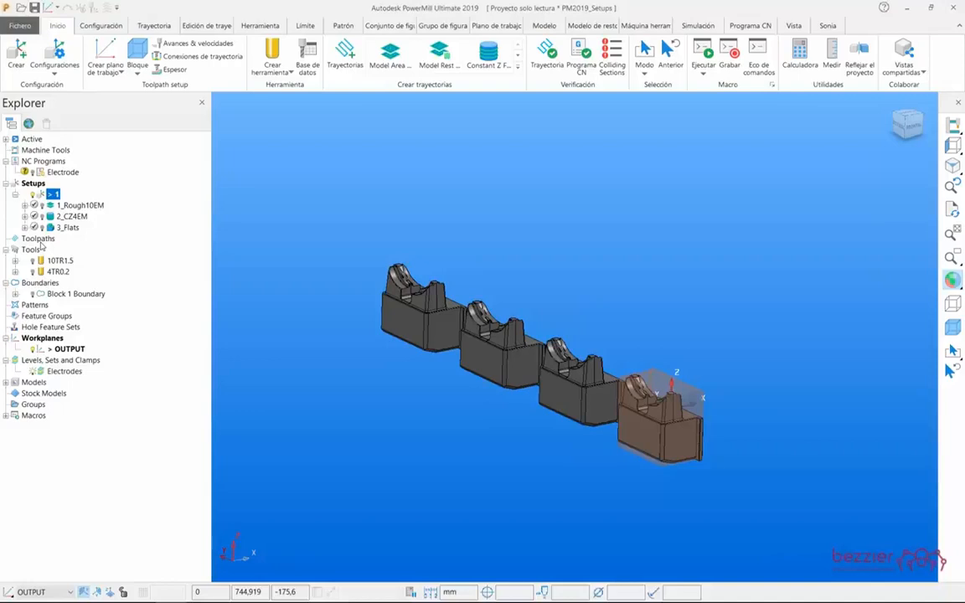
mouse_move(51, 203)
left_mouse_down()
mouse_move(57, 217)
mouse_move(44, 194)
left_mouse_up()
left_click_drag(40, 195, 56, 176)
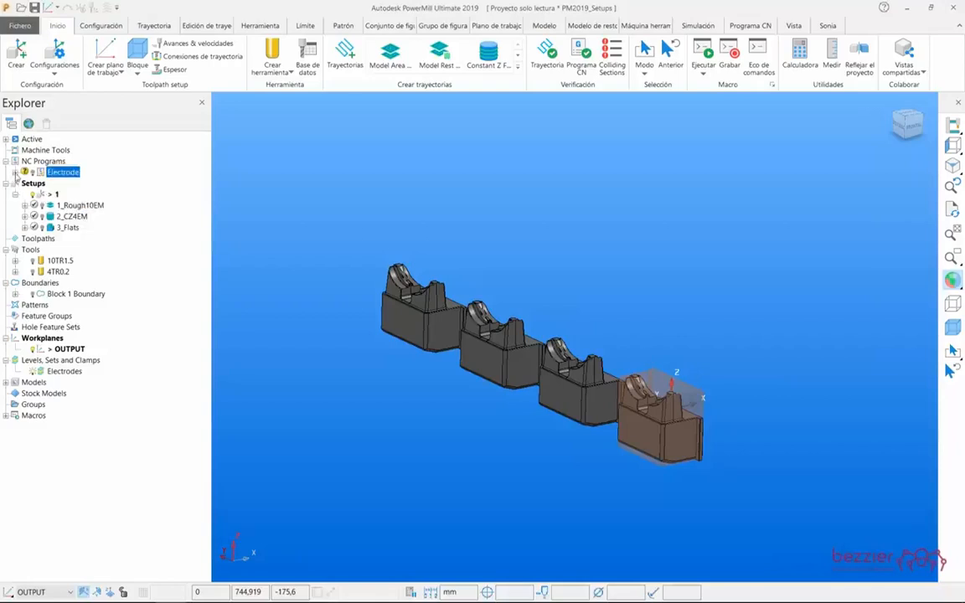
left_click(14, 172)
left_click(15, 205)
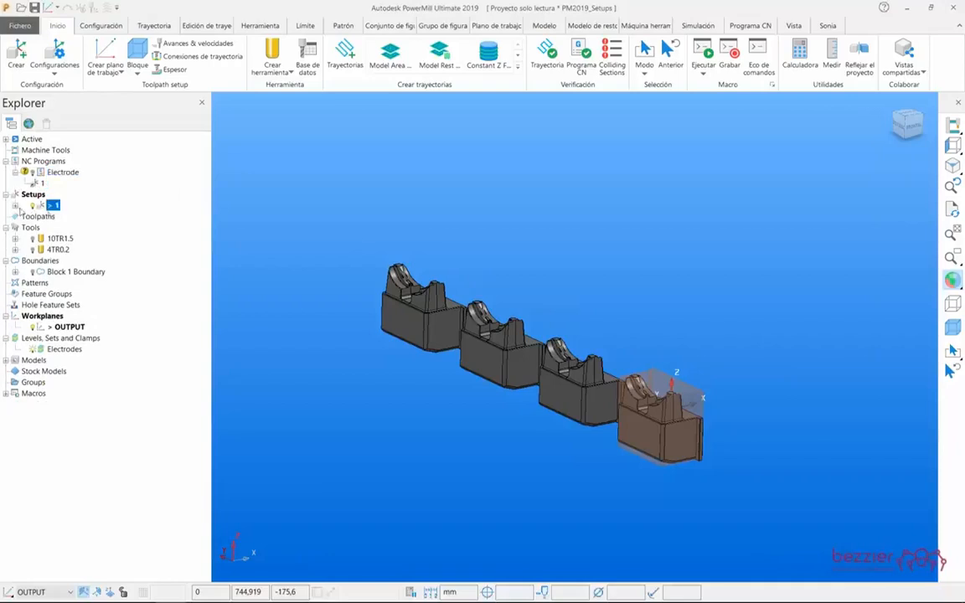
Step: Switch the Electrode NC program from listing the setup to listing its individual toolpaths
left_click(60, 173)
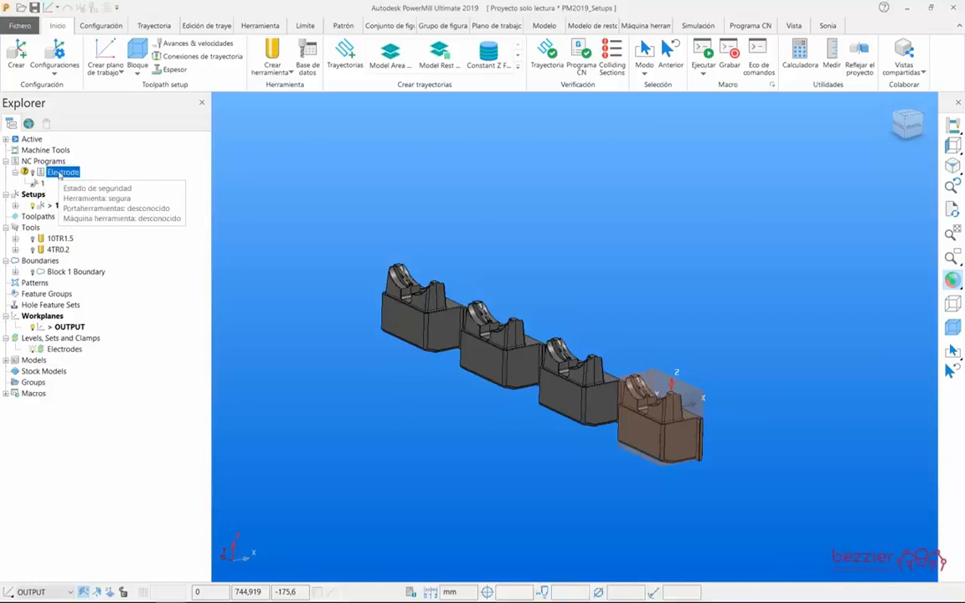
left_click(15, 205)
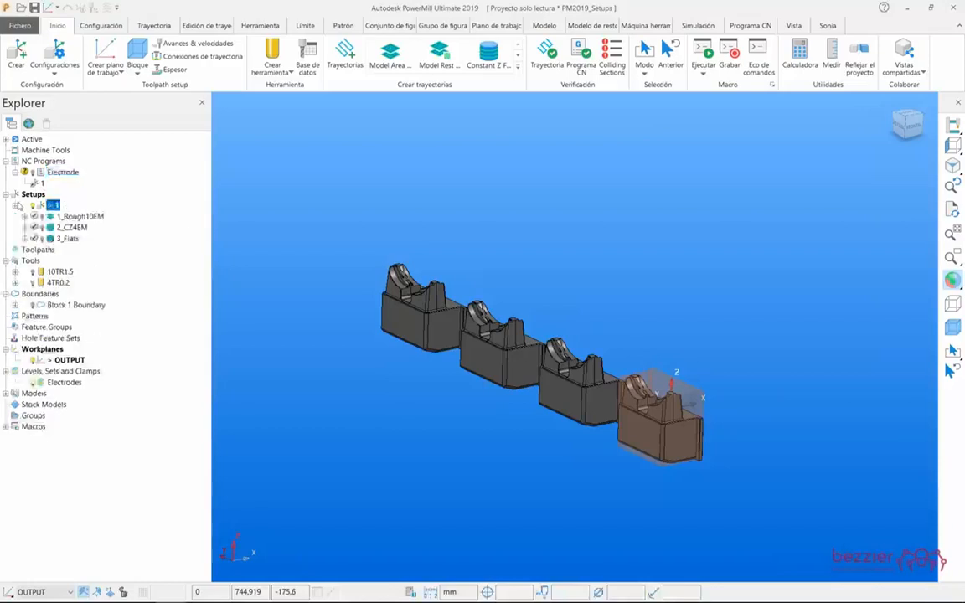
left_click(56, 172)
right_click(56, 173)
left_click(126, 332)
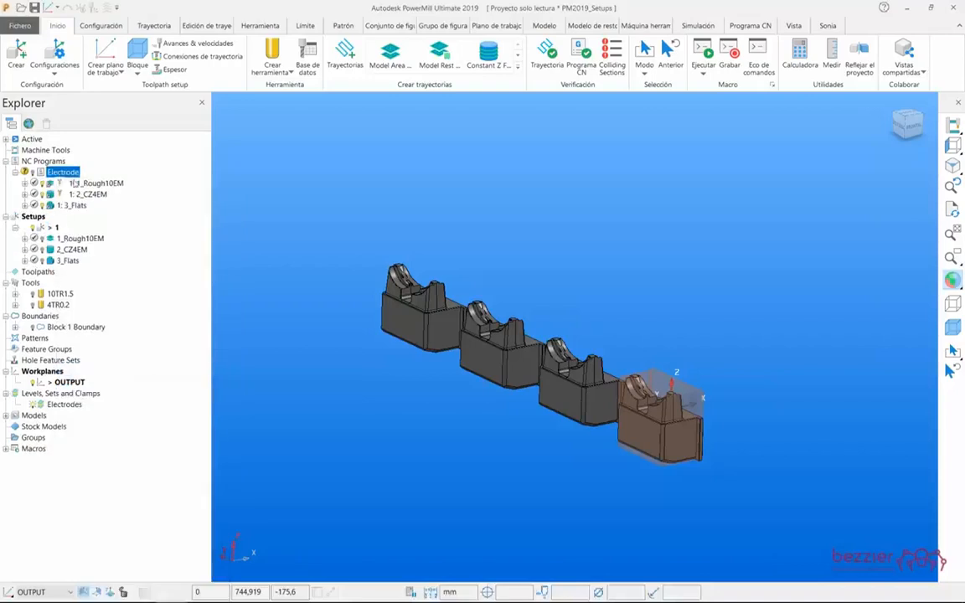
left_click(147, 366)
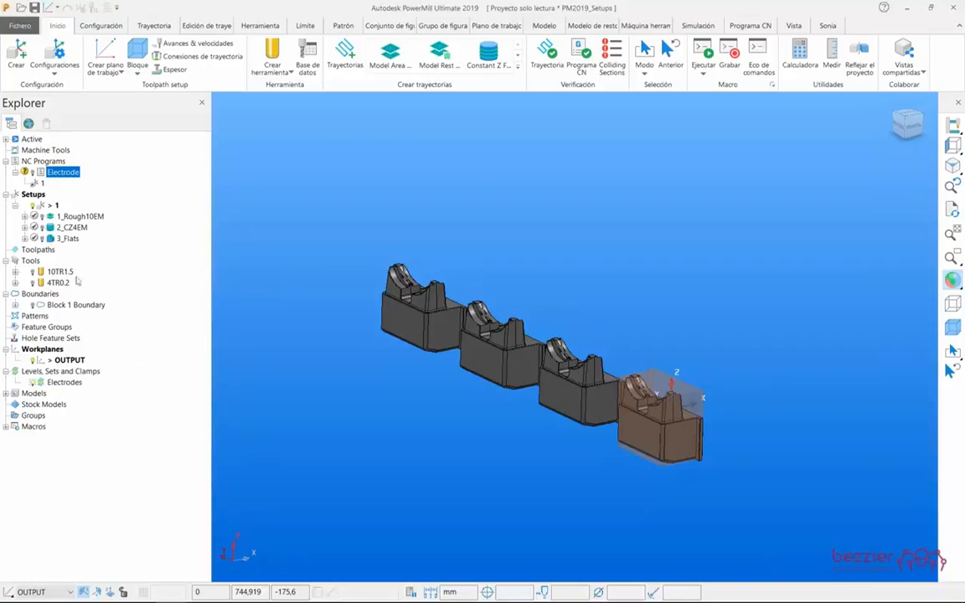
right_click(67, 178)
left_click(109, 369)
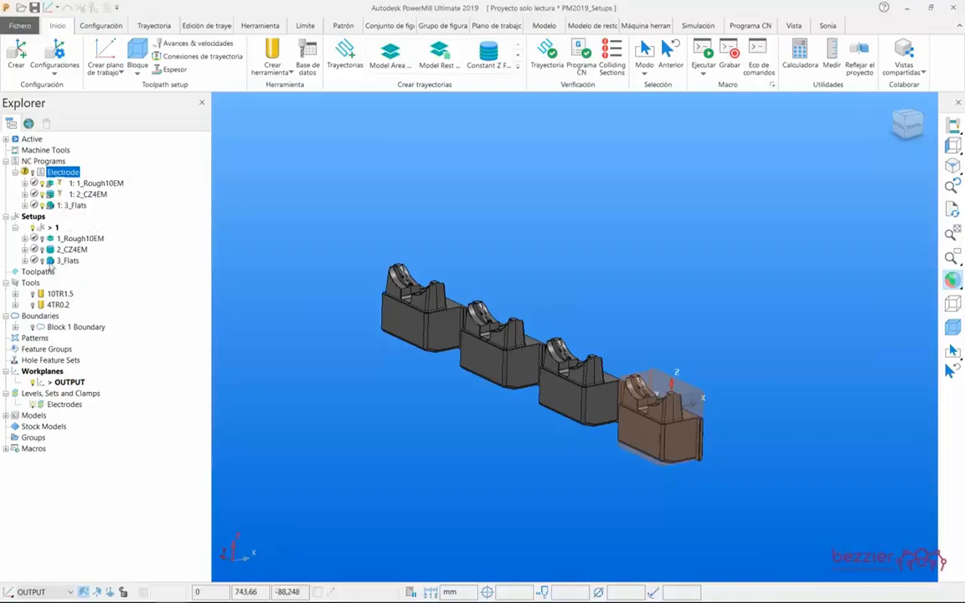
Step: Try to reorder the toolpaths of the Electrode NC program, declining the switch to manual order
left_click_drag(66, 260, 70, 250)
left_click_drag(89, 195, 92, 193)
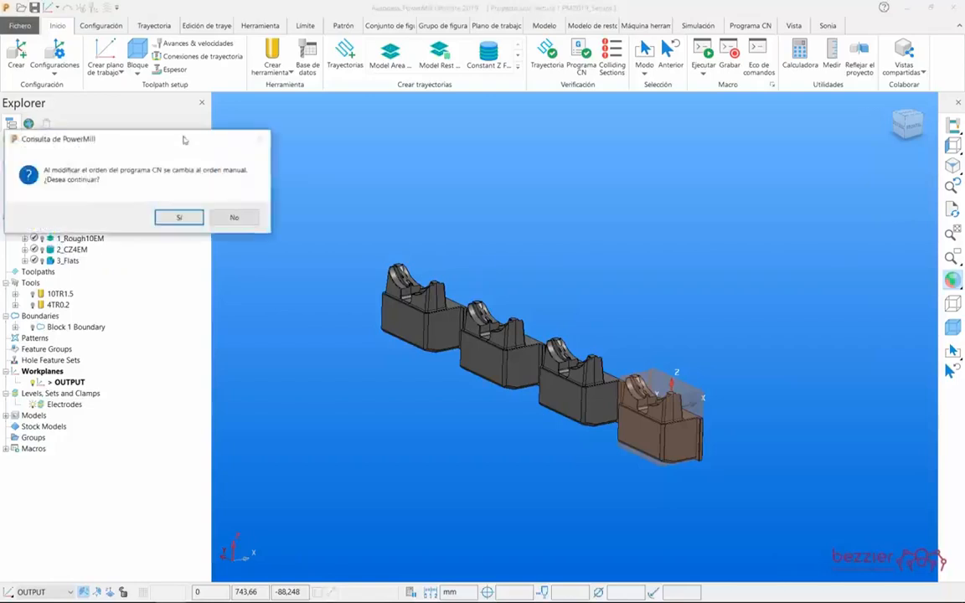
left_click_drag(167, 127, 360, 152)
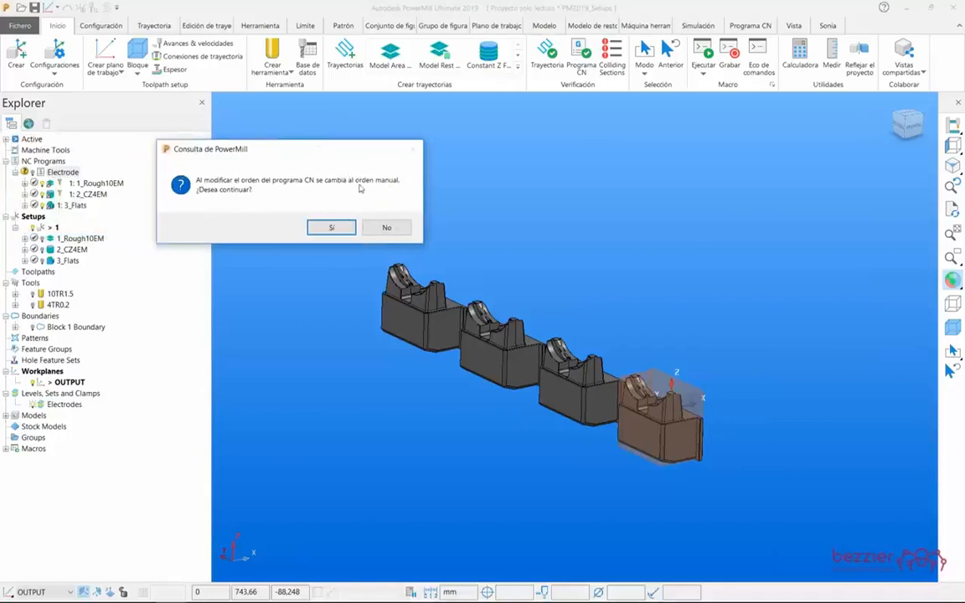
left_click(407, 229)
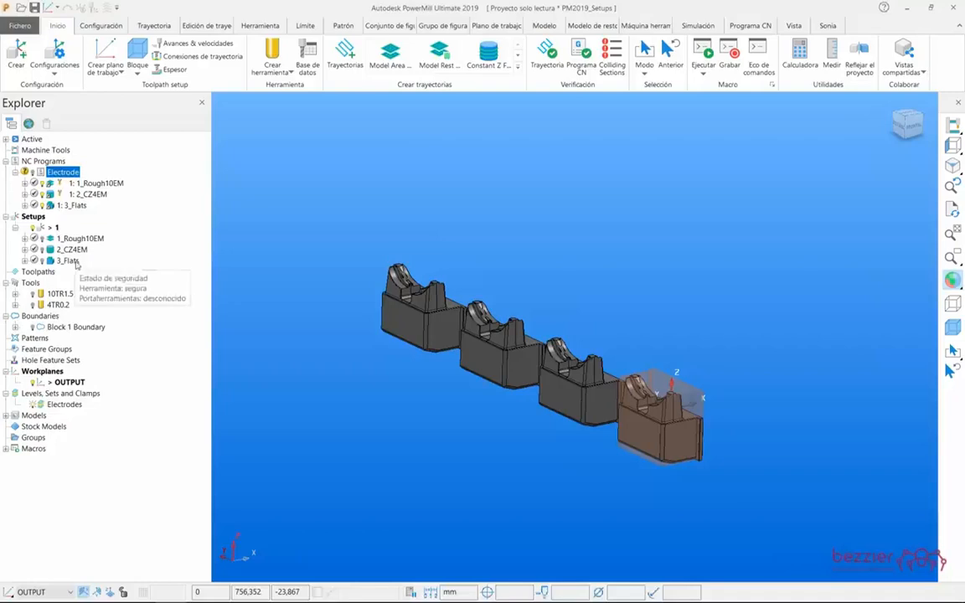
Step: Switch the Electrode NC program back to setup view and add setup 1 to it three more times
mouse_move(77, 187)
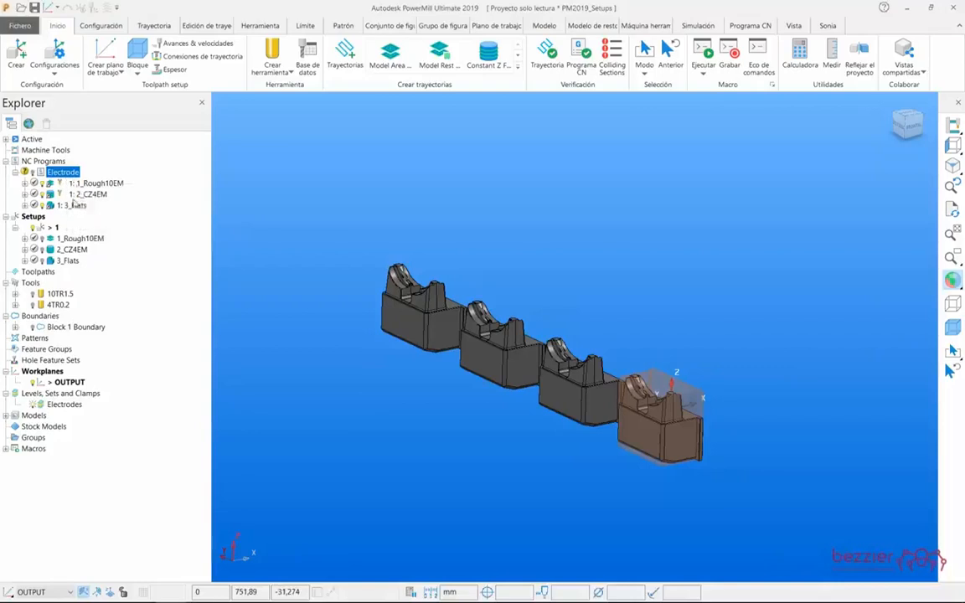
right_click(68, 174)
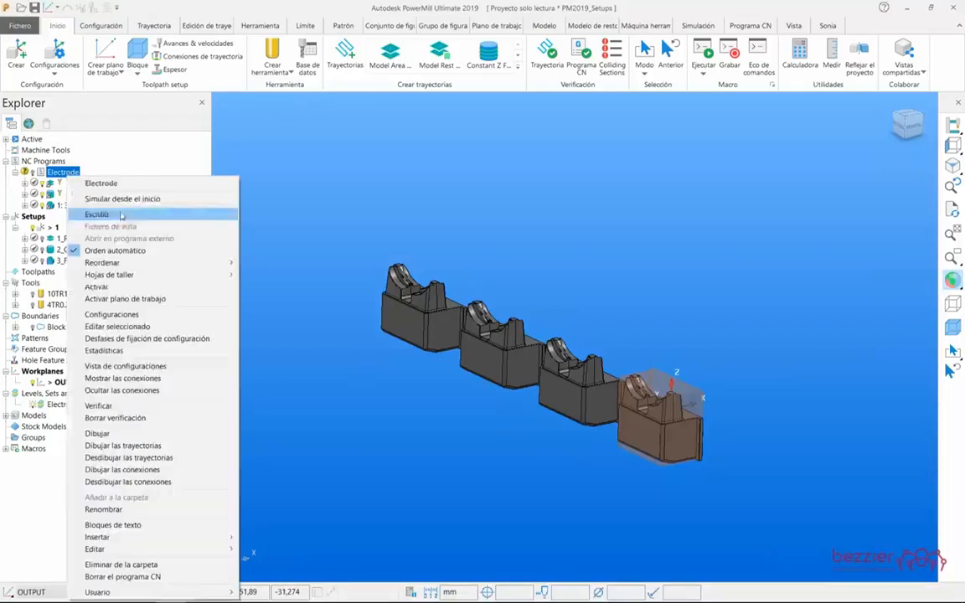
left_click(149, 367)
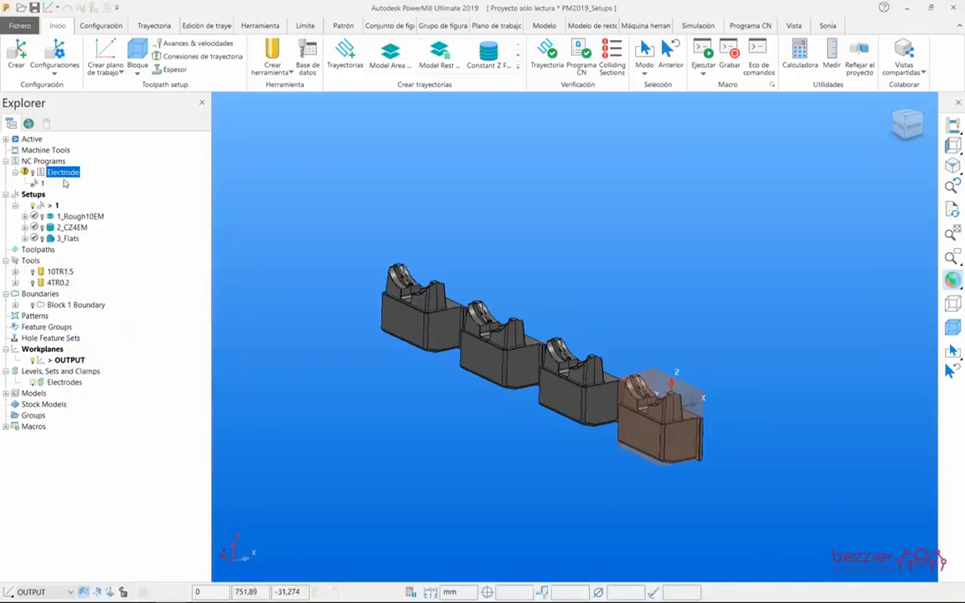
left_click_drag(41, 205, 45, 188)
mouse_move(40, 227)
left_mouse_down()
mouse_move(48, 206)
mouse_move(50, 215)
left_mouse_up()
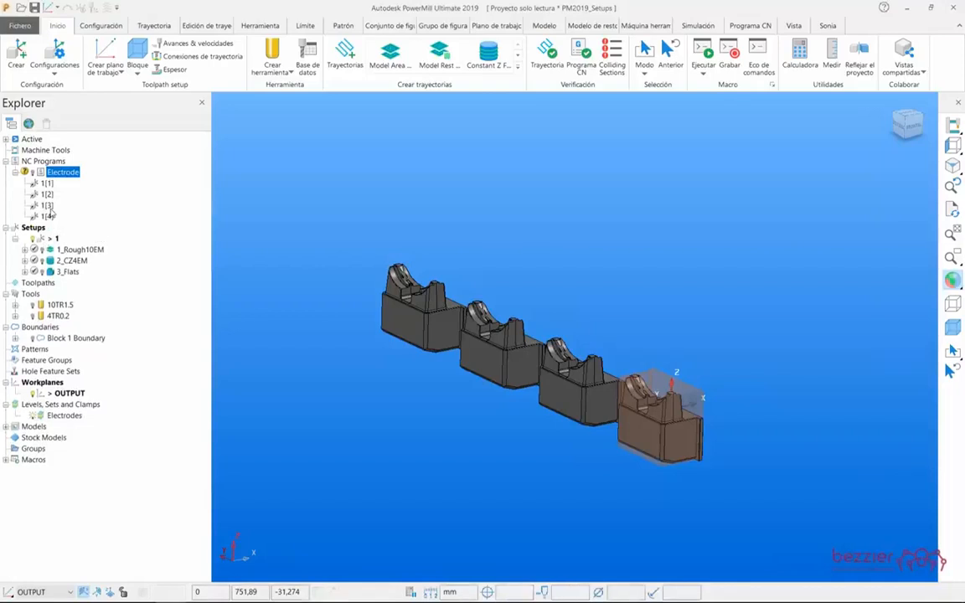
Step: Rename setup 1 as "Mecanizado electrodo"
middle_click_drag(562, 417, 490, 321)
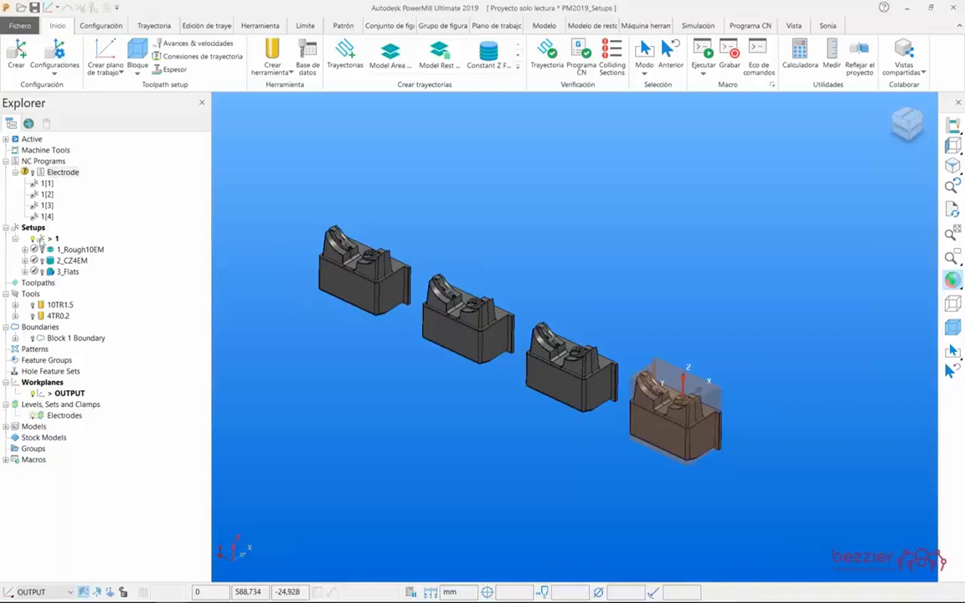
left_click(55, 239)
key("F2")
type("Mecanizado")
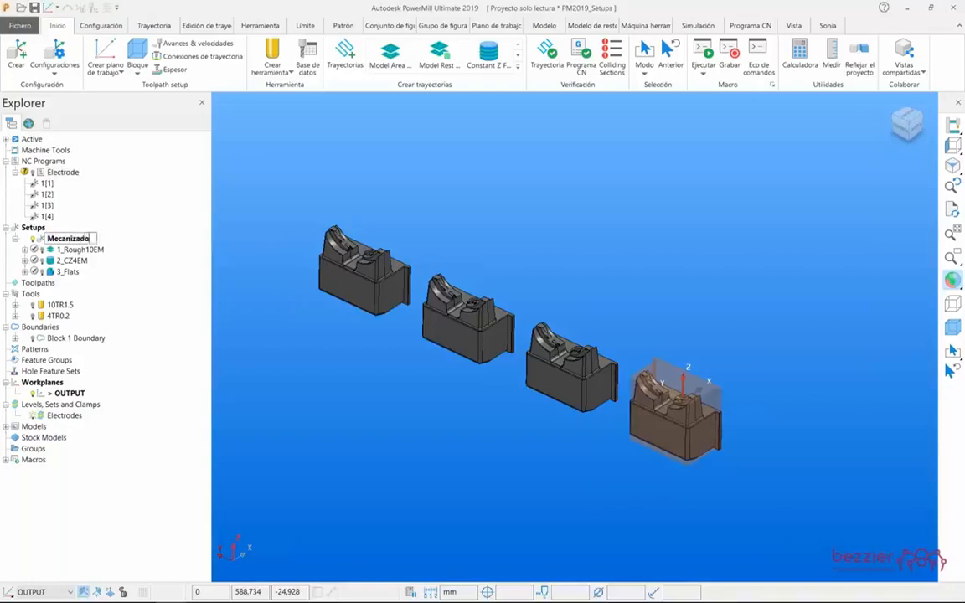
type(" electrodo")
key("Return")
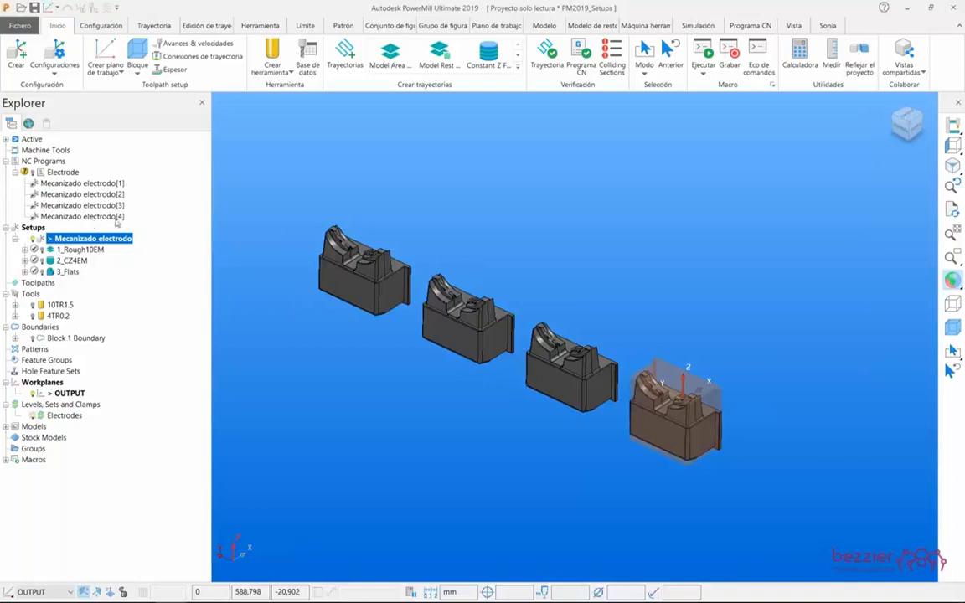
Step: Open the fixture offset definitions of the Electrode NC program and define the first offset as G54 with X 0, Y 0 and Z 0
right_click(54, 162)
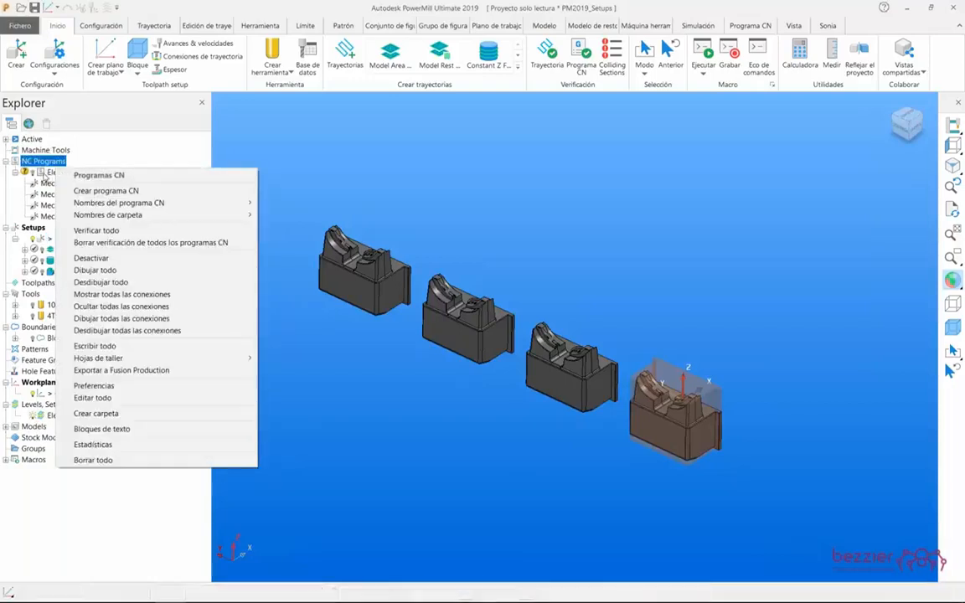
right_click(46, 172)
mouse_move(101, 552)
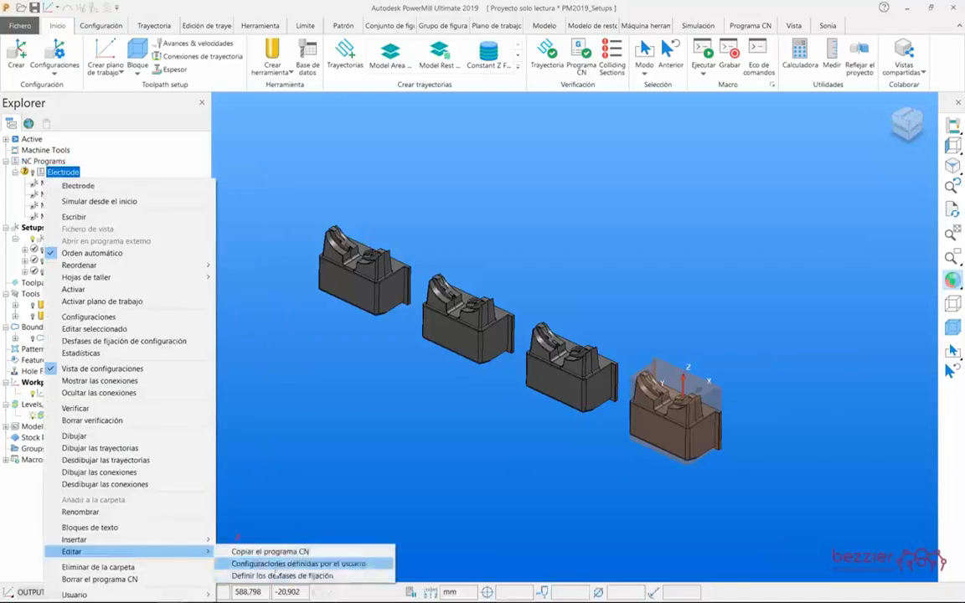
left_click(329, 576)
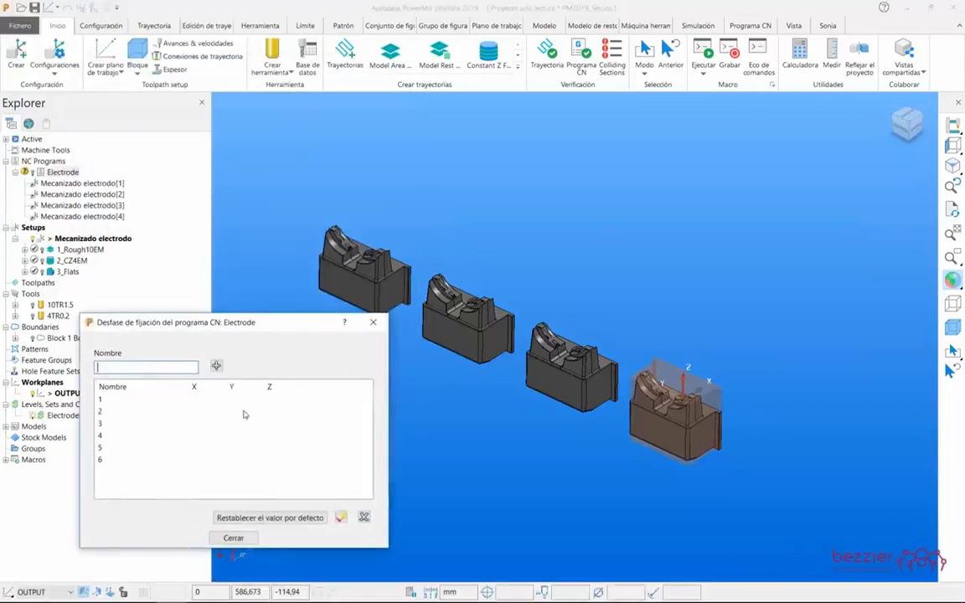
left_click_drag(281, 325, 274, 332)
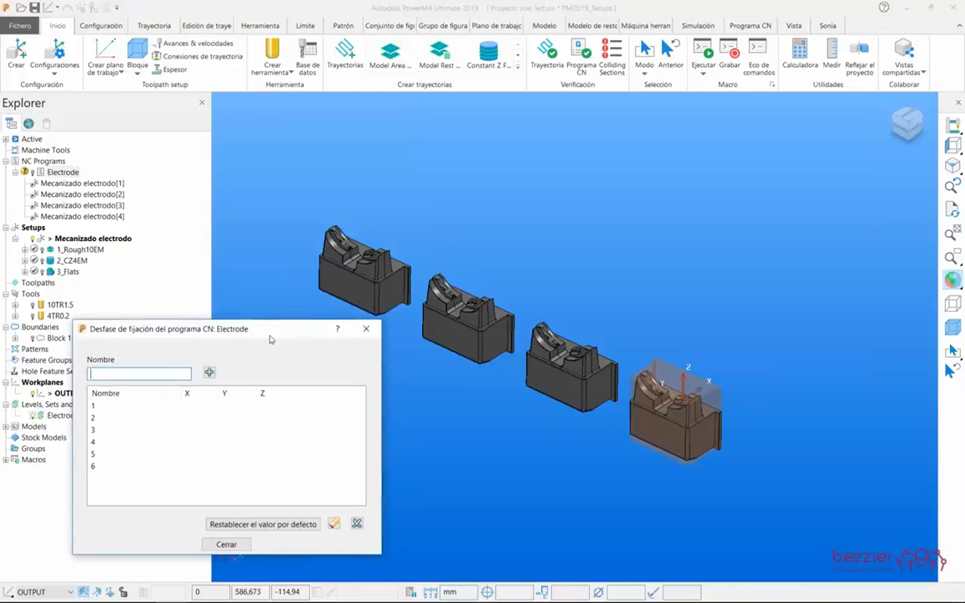
double_click(105, 407)
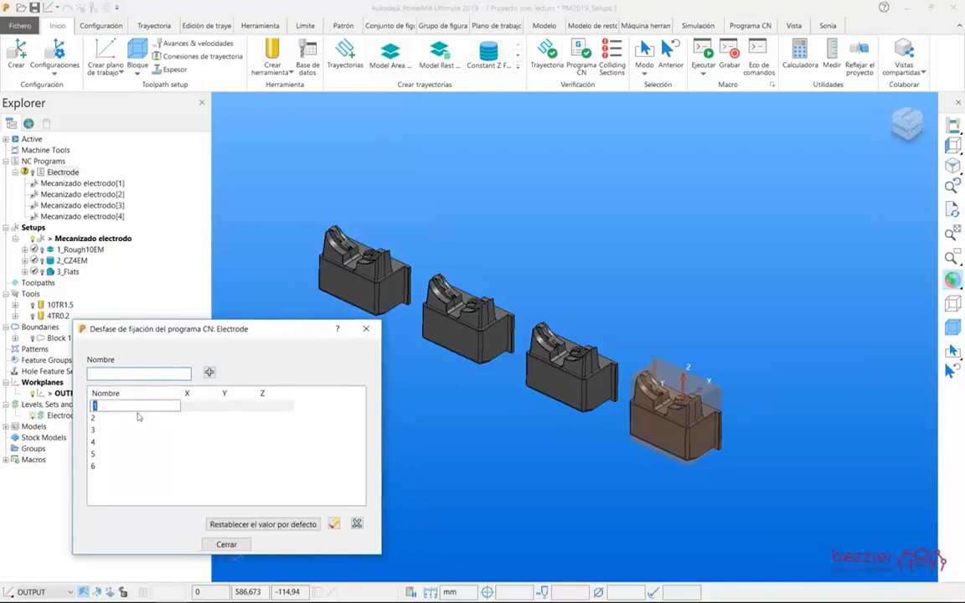
type("G54")
double_click(201, 406)
type("0")
double_click(240, 407)
type("0")
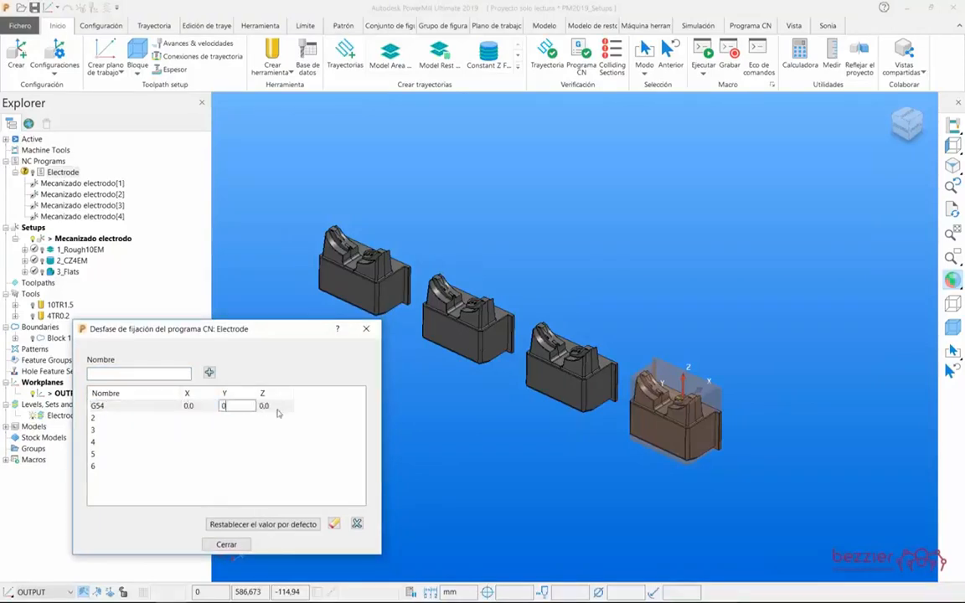
double_click(279, 410)
type("0")
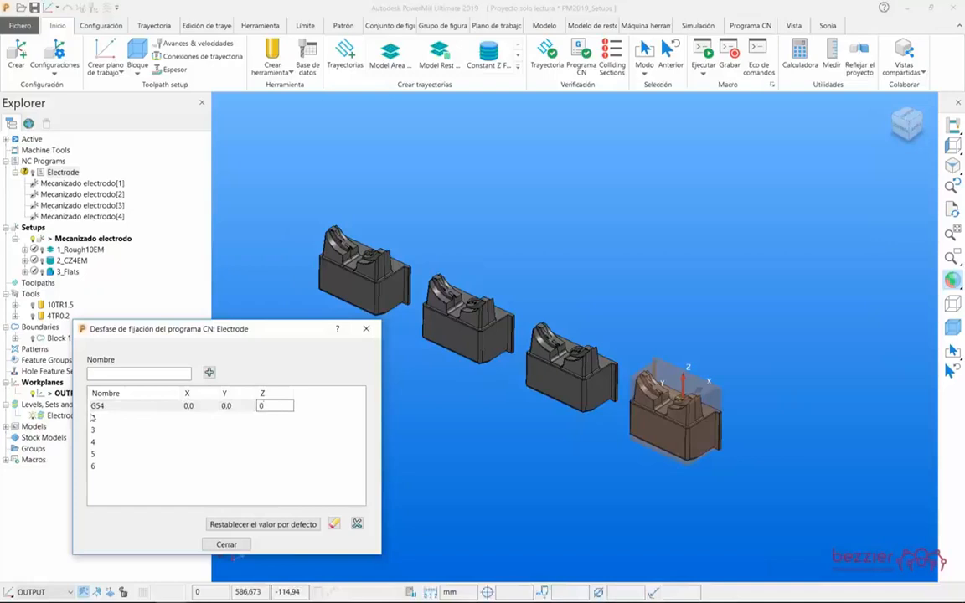
Step: Define the second fixture offset as G55 with X 0 and Y 130
double_click(109, 418)
type("G")
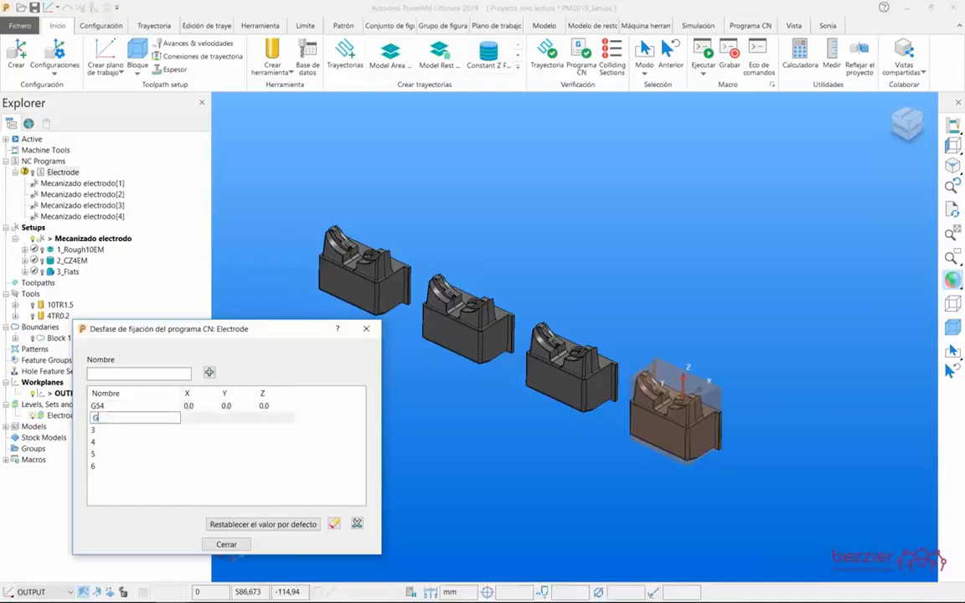
type("55")
double_click(197, 418)
type("0")
key("Tab")
type("130")
key("Tab")
Step: Define the third fixture offset as G56 with X 0 and Y 260
double_click(99, 429)
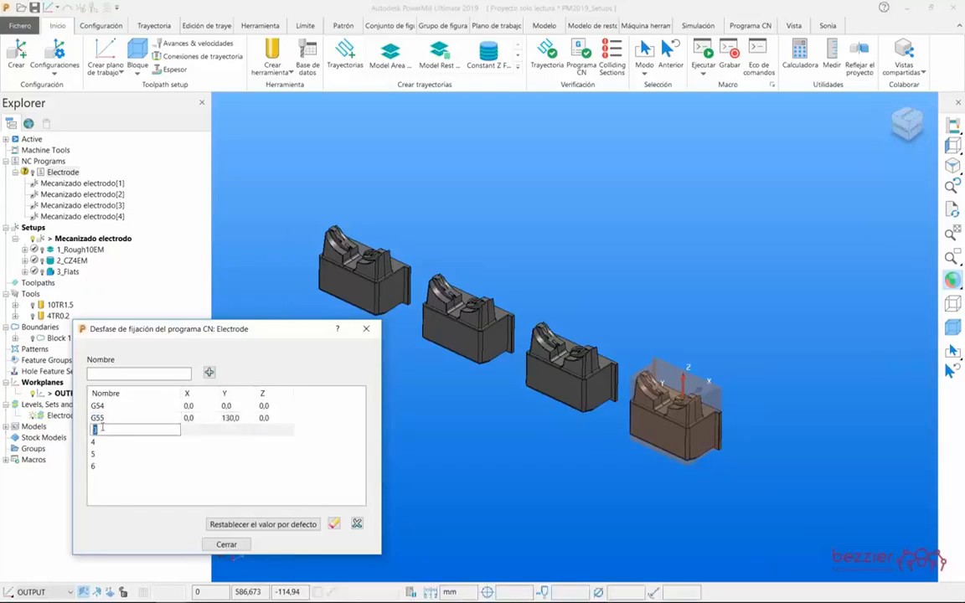
type("G56")
key("Tab")
type("0")
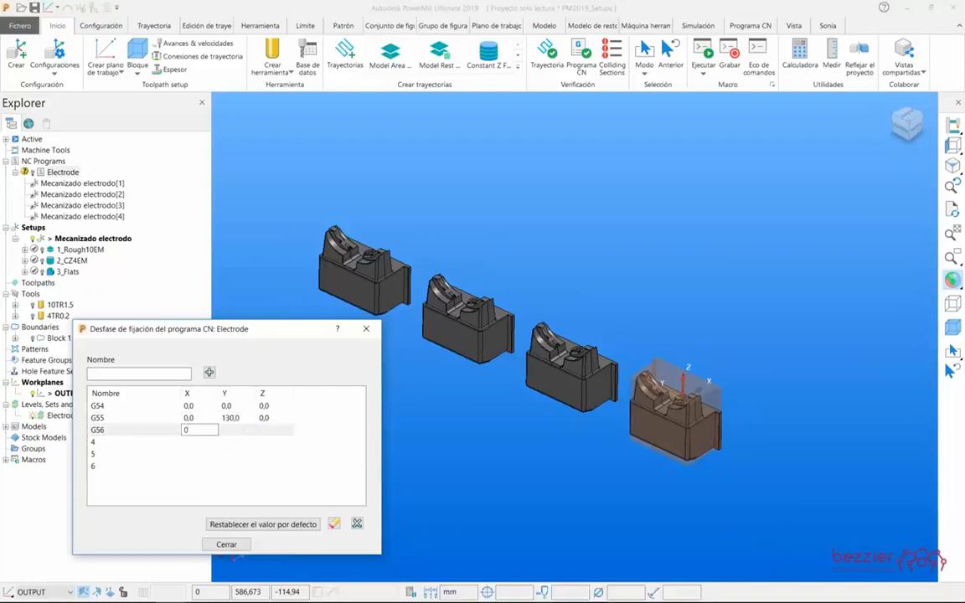
key("Tab")
type("260")
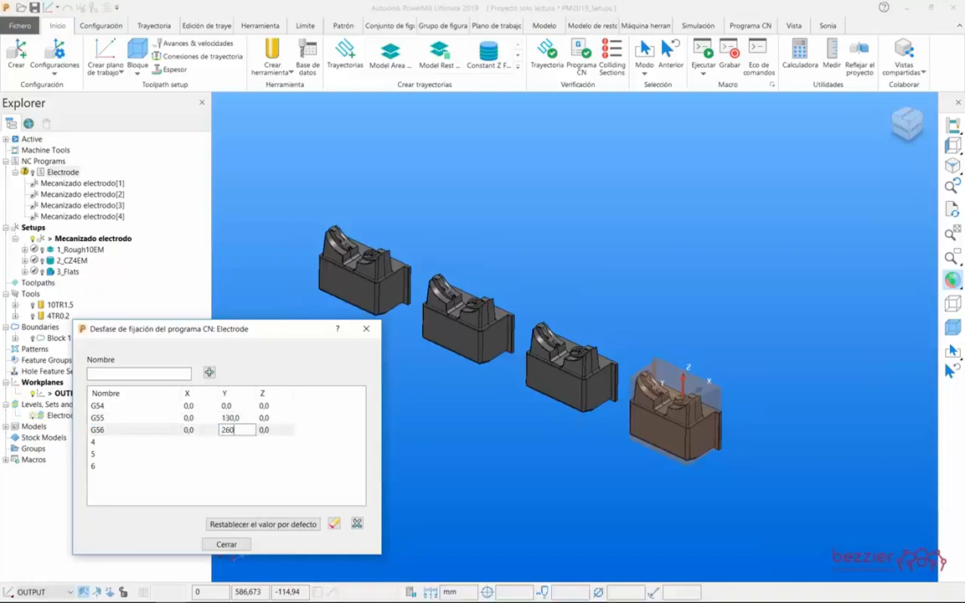
key("Tab")
Step: Define the fourth fixture offset as G57 with Y 390, check the offset names and close the definitions
left_click(104, 441)
type("G57")
left_click(189, 439)
key("Tab")
type("390")
key("Tab")
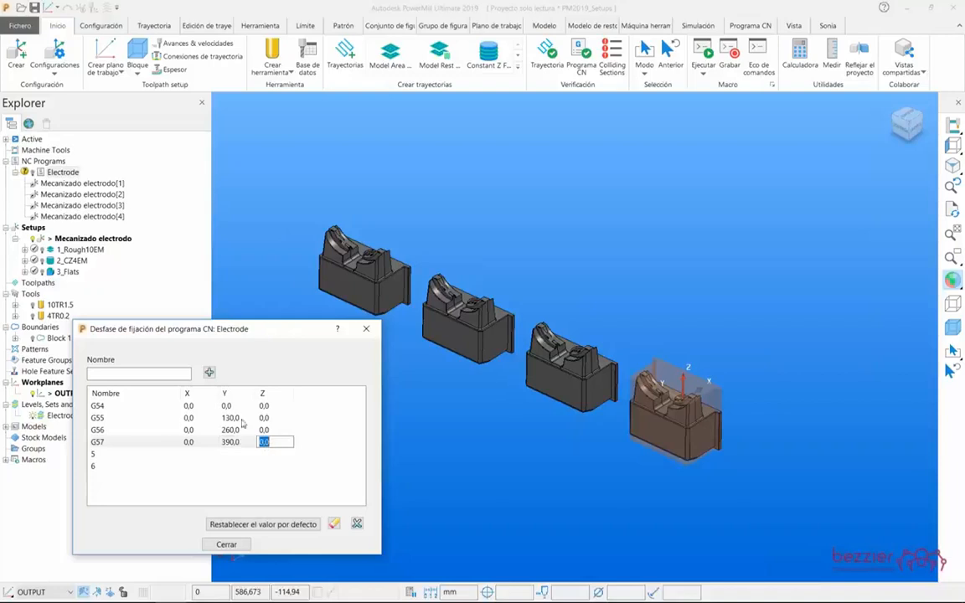
left_click(108, 442)
double_click(104, 407)
double_click(103, 418)
left_click(104, 444)
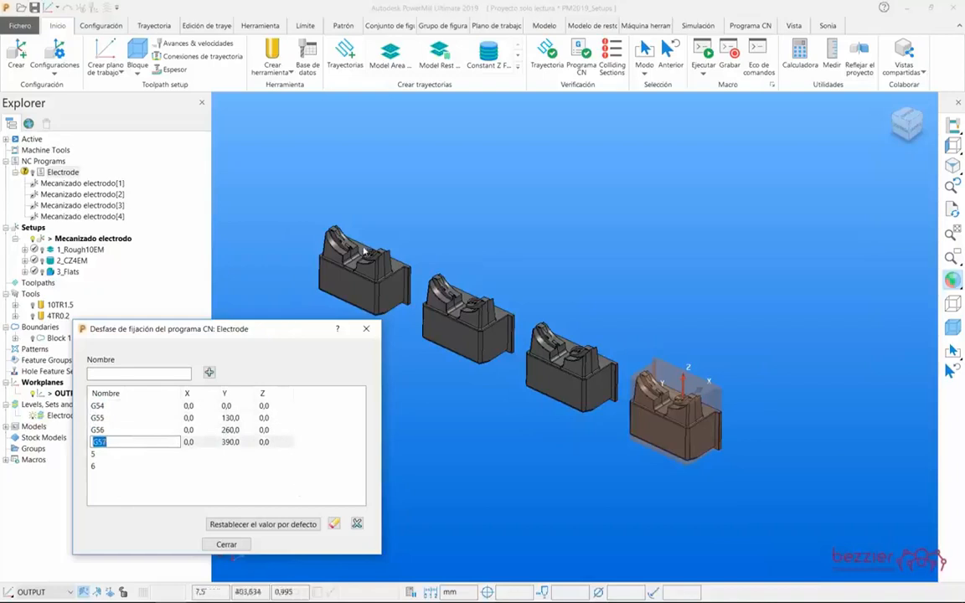
left_click(226, 544)
left_click(226, 544)
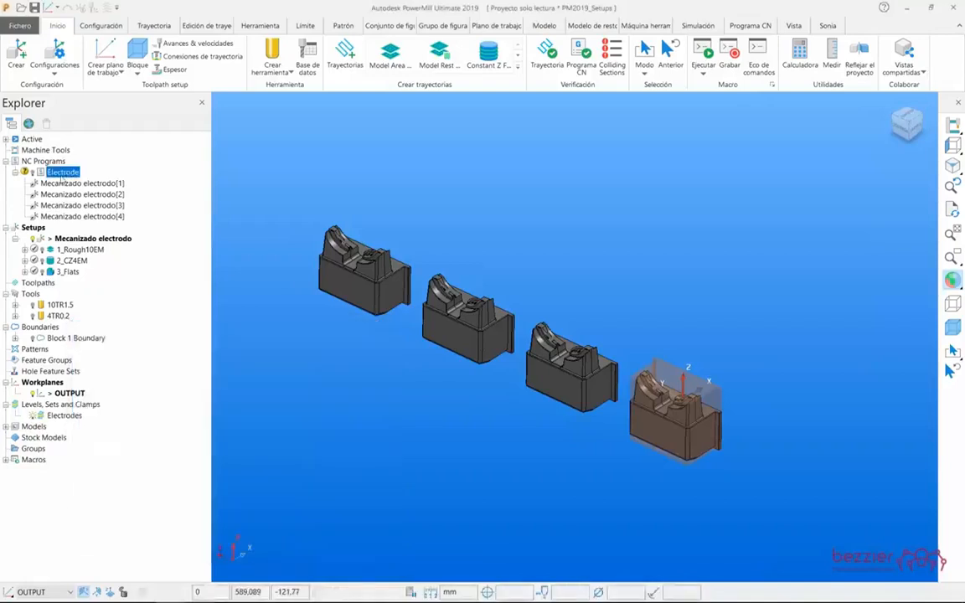
Step: In the Electrode program's setup fixture offsets, assign G54 to Mecanizado electrodo[1] and G55 to Mecanizado electrodo[2]
right_click(62, 172)
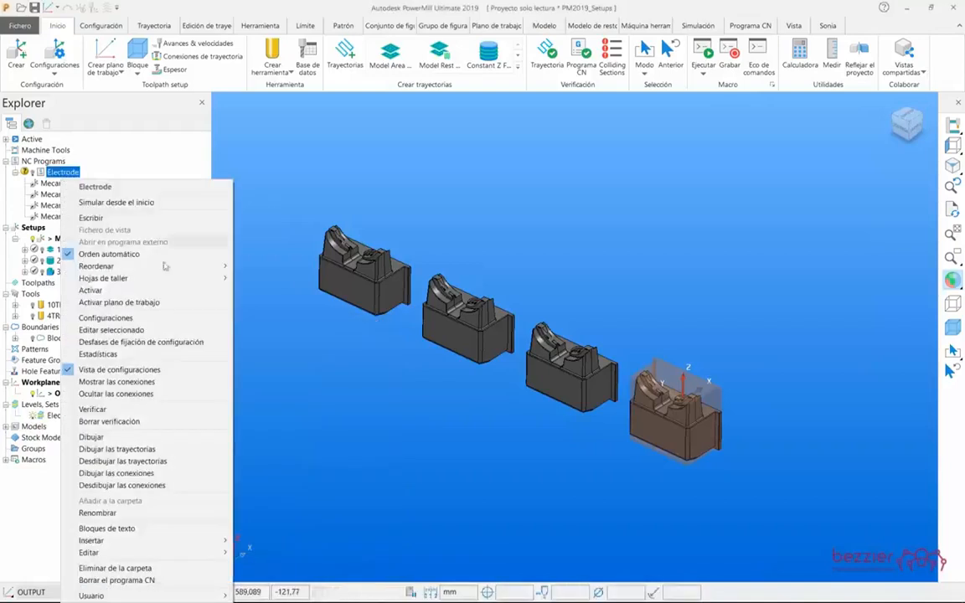
left_click(187, 343)
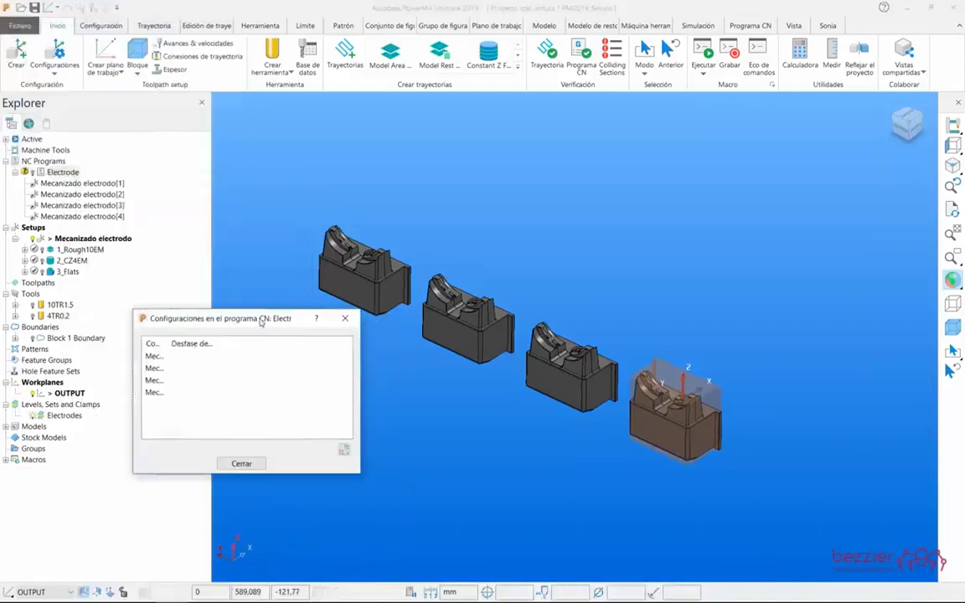
left_click_drag(170, 344, 251, 347)
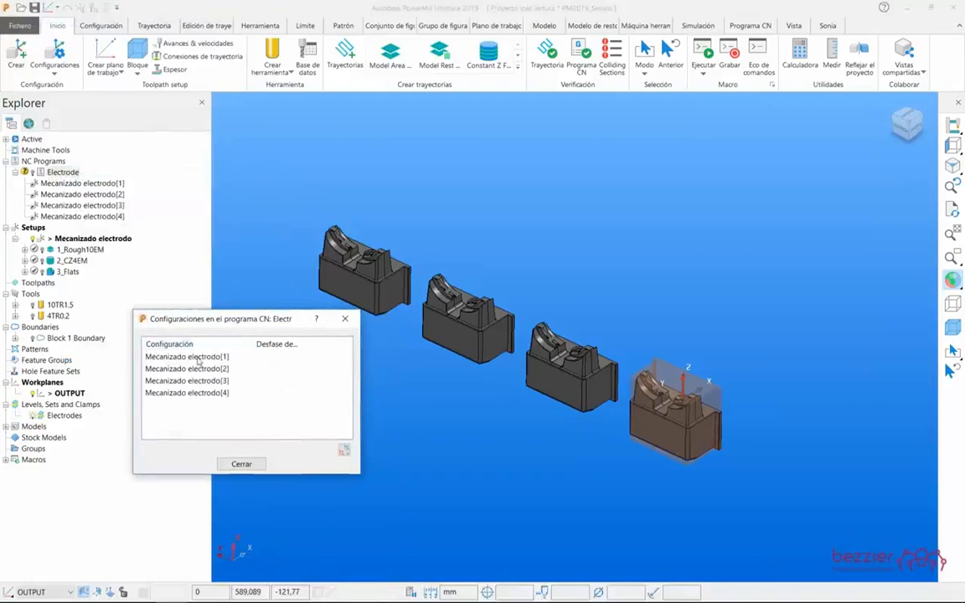
left_click(272, 357)
left_click(276, 357)
left_click(286, 377)
left_click(272, 370)
left_click(277, 369)
left_click(270, 392)
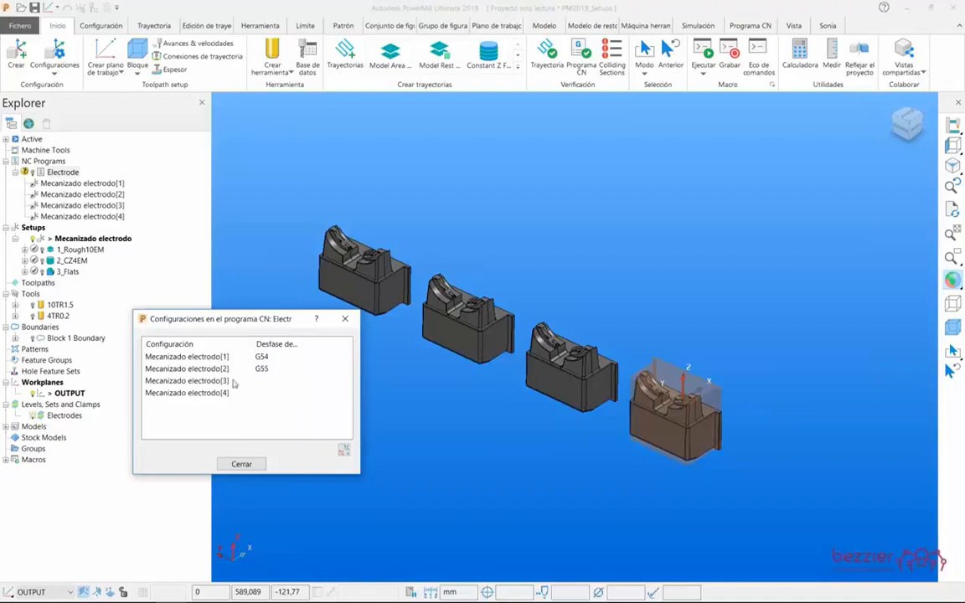
Step: Assign fixture offset G56 to Mecanizado electrodo[3]
left_click(269, 382)
left_click(273, 381)
left_click(279, 416)
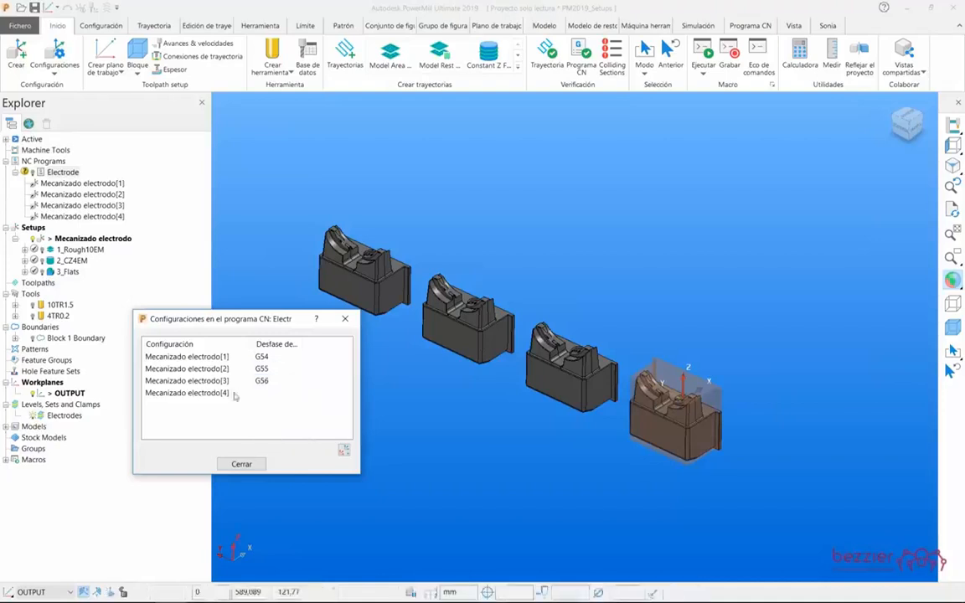
Step: Display the Electrode NC program's toolpaths in the view and assign fixture offset G57 to Mecanizado electrodo[4]
left_click(58, 172)
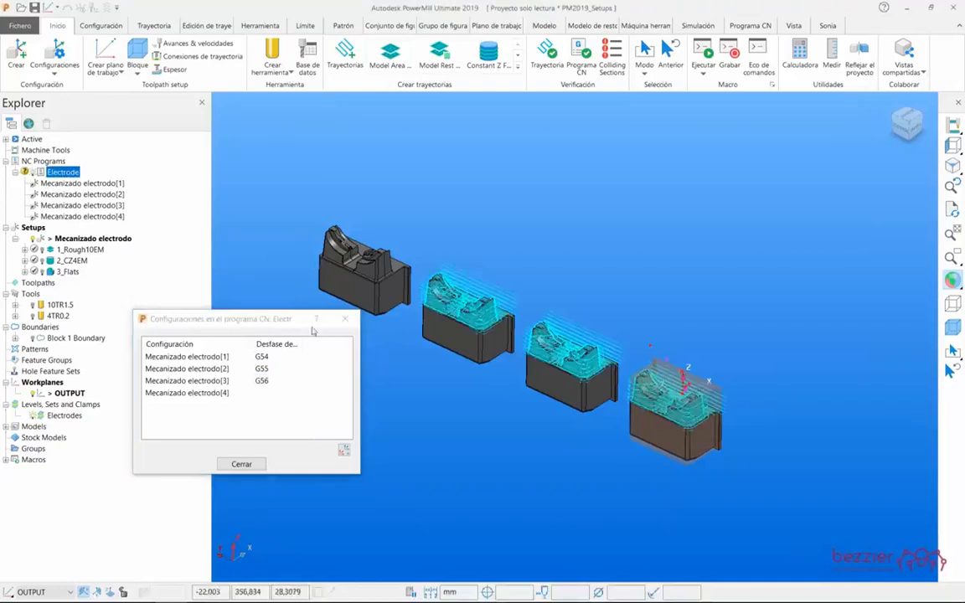
left_click(264, 394)
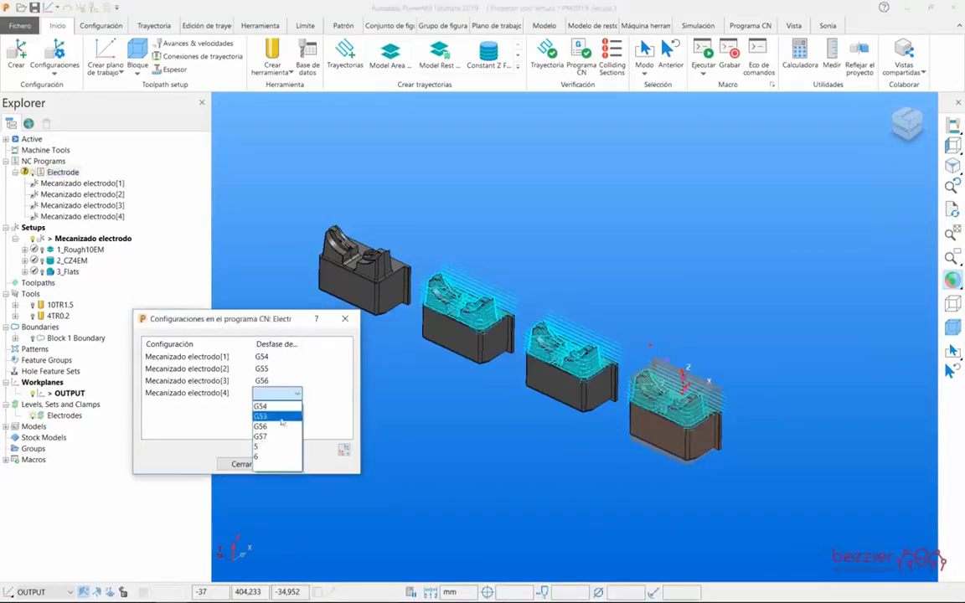
left_click(277, 439)
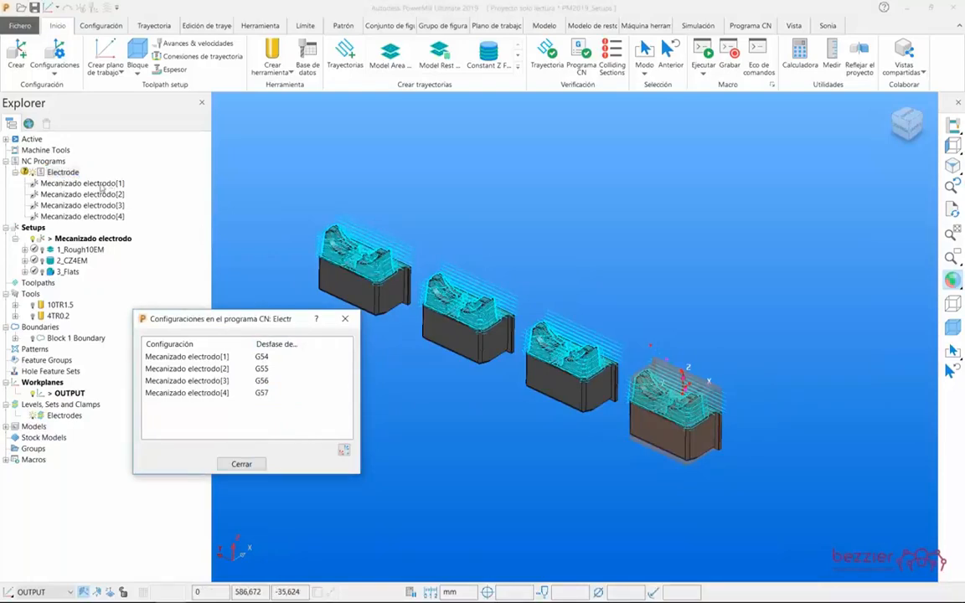
left_click(241, 464)
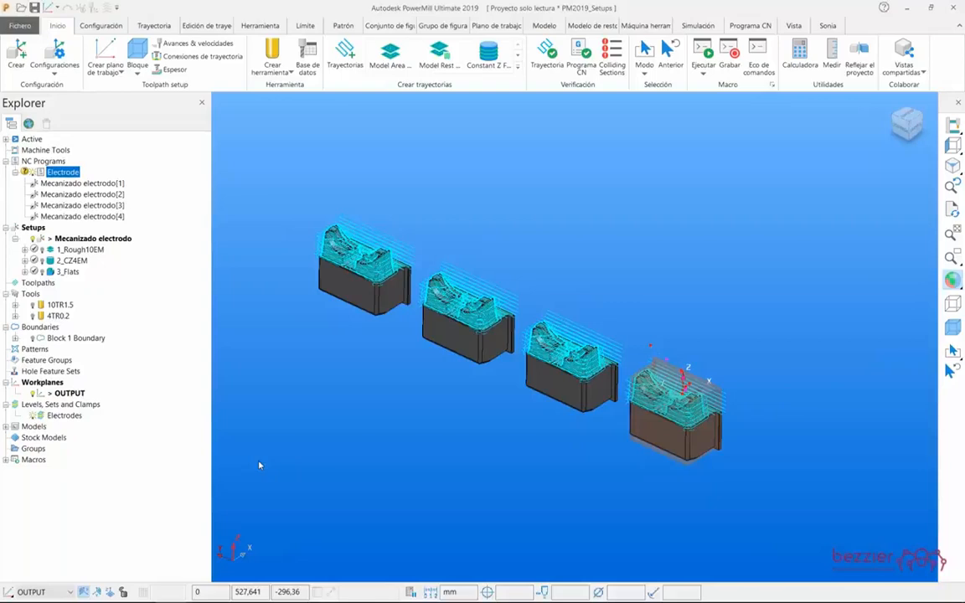
key("alt+Tab")
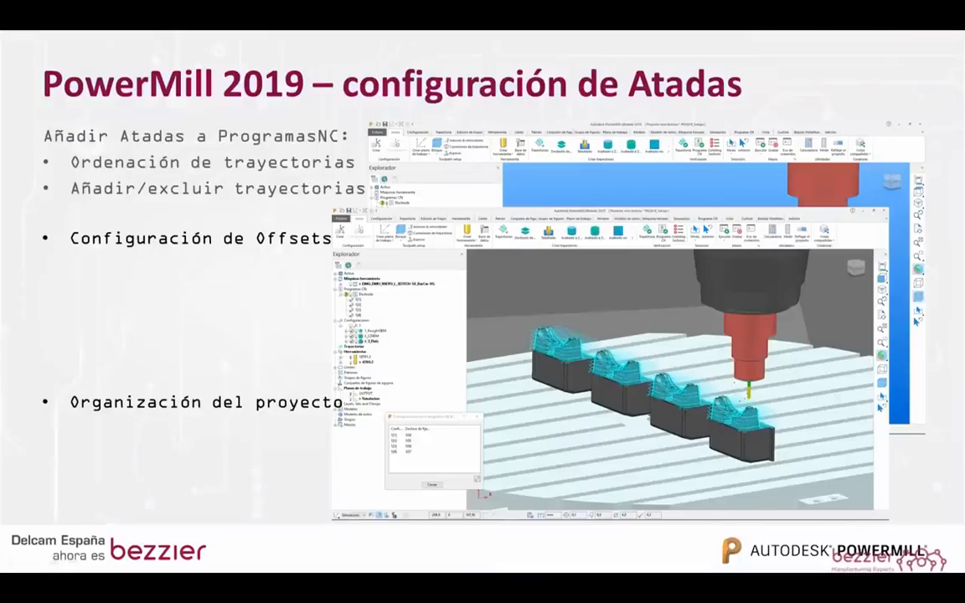
key("Right")
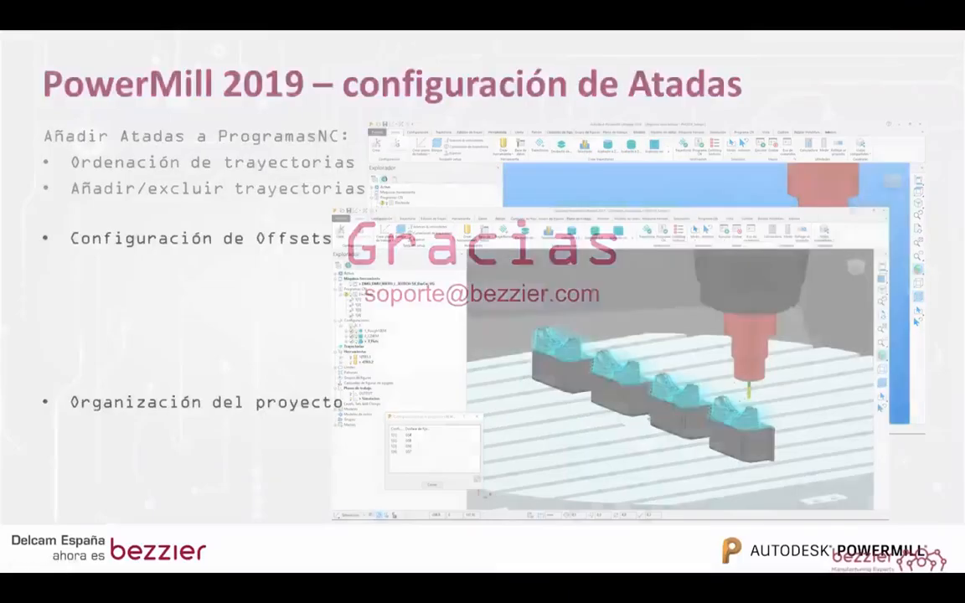